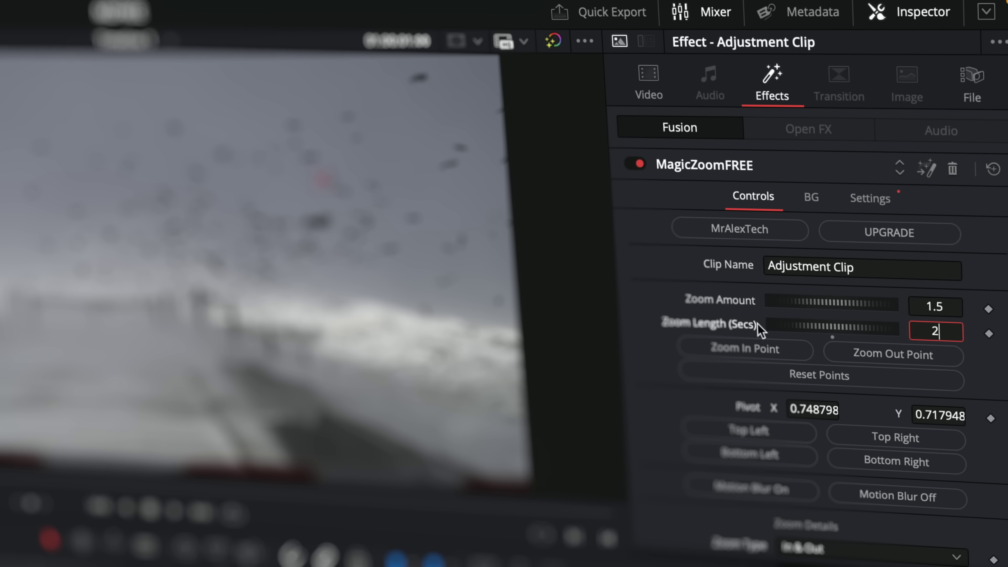
Set the MagicZoomFREE zoom length to 2 seconds and play back the zoom on the adjustment clip
{"action": "key", "text": "Return"}
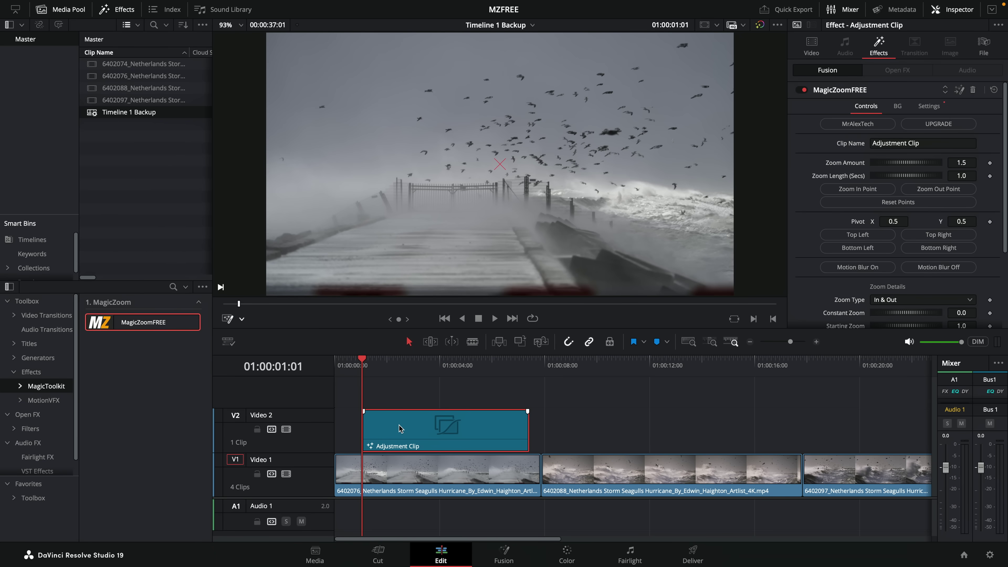
{"action": "key", "text": "space"}
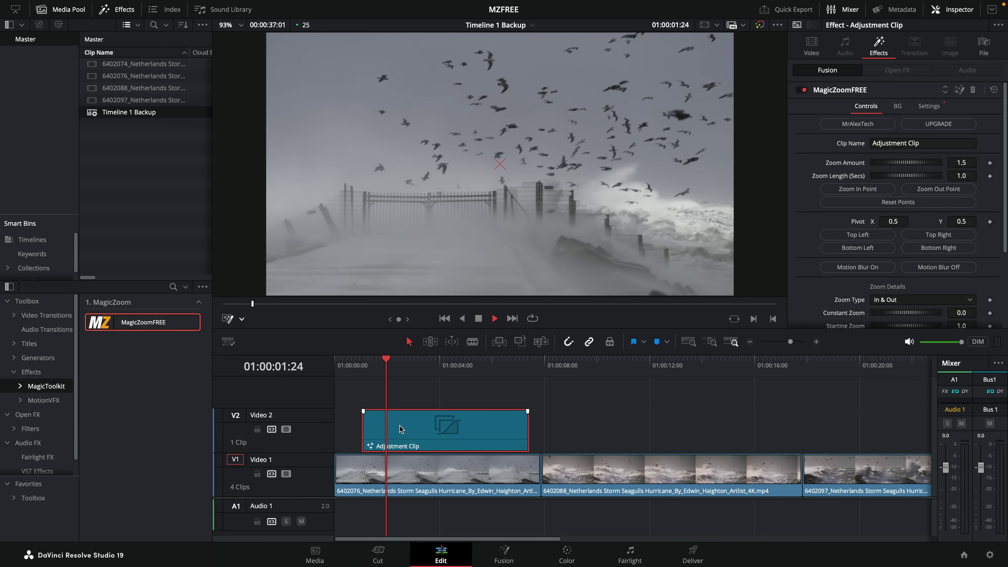
{"action": "key", "text": "space"}
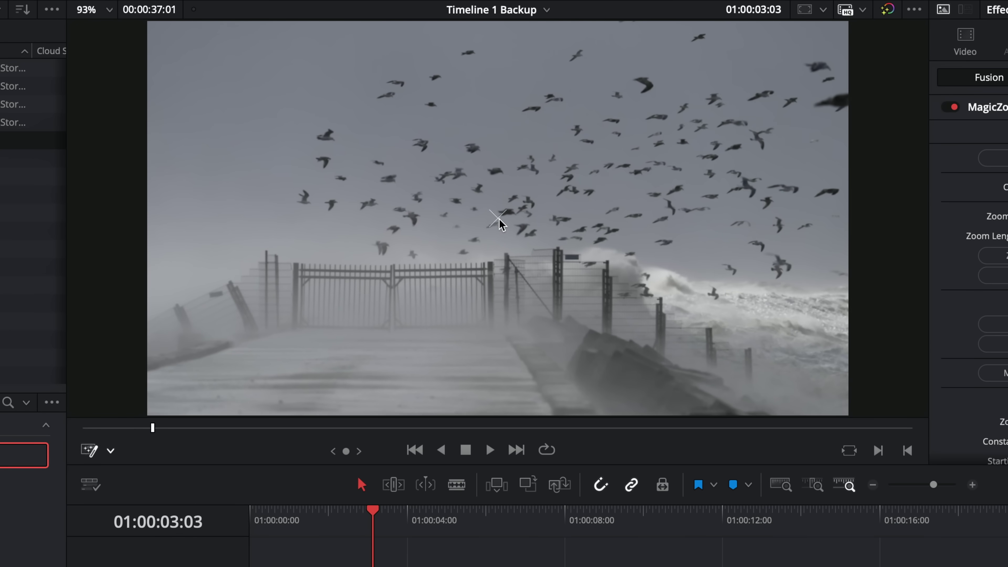
Move the zoom pivot to the frame's lower-right corner and set the Zoom Amount to about 1.732
{"action": "left_click_drag", "start_coordinate": [498, 223], "coordinate": [841, 407]}
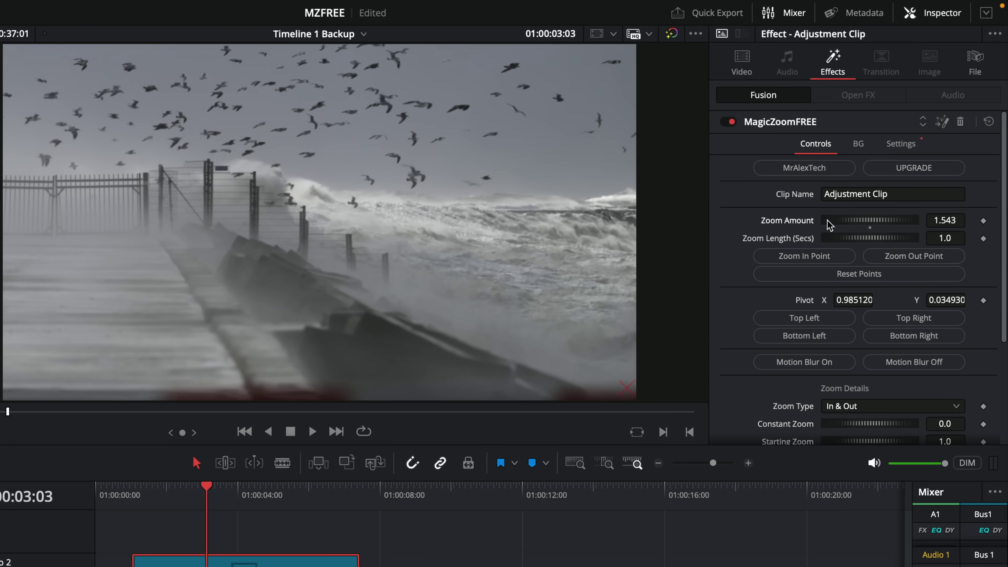
{"action": "left_click_drag", "start_coordinate": [829, 225], "coordinate": [841, 225]}
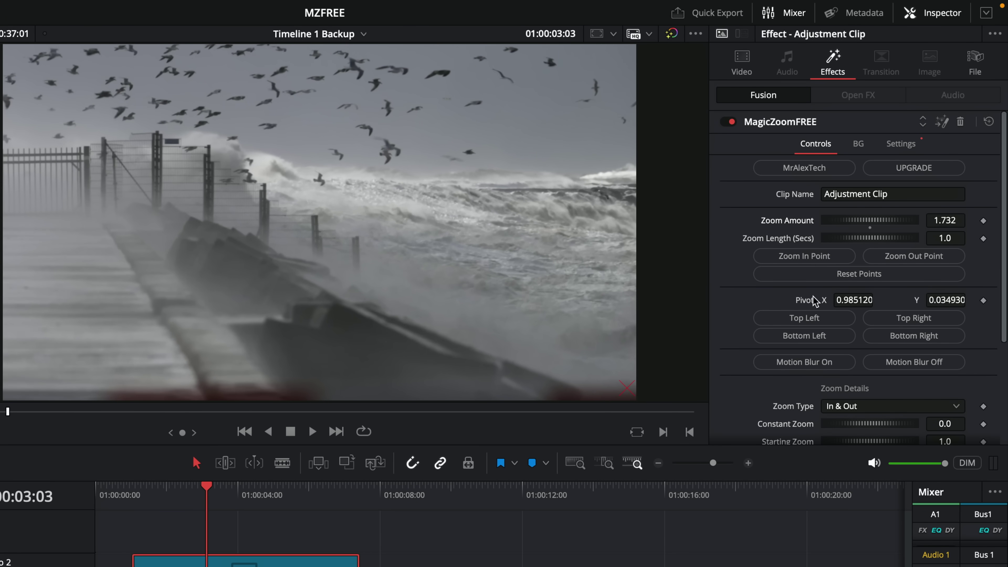
Turn on MagicZoomFREE's motion blur and raise its amount to about 2.008
{"action": "left_click", "coordinate": [794, 361]}
{"action": "left_click_drag", "start_coordinate": [850, 378], "coordinate": [861, 377]}
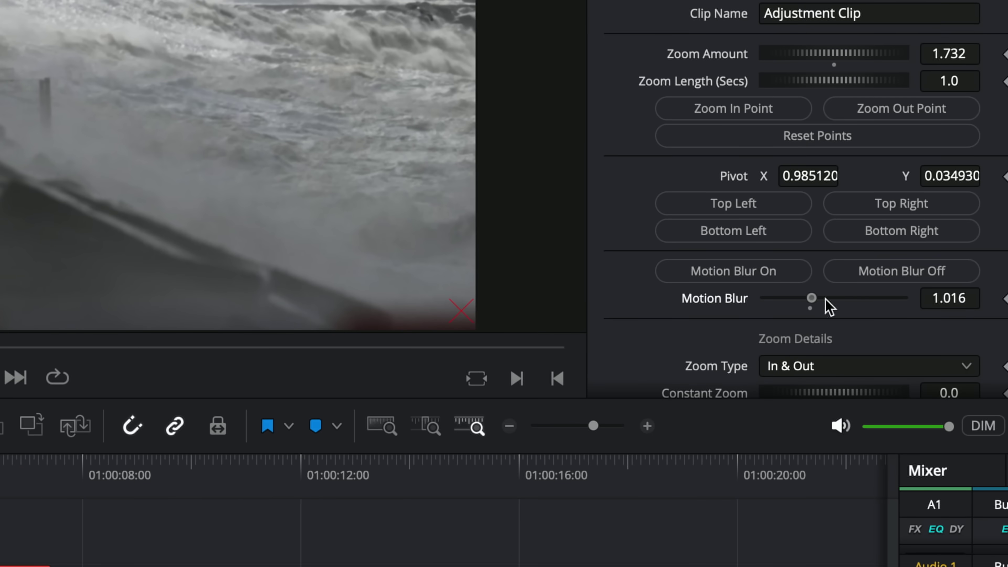
Enable Pitch/Yaw for the MagicZoomFREE effect and adjust the pitch
{"action": "scroll", "coordinate": [697, 266], "scroll_direction": "down", "scroll_amount": 5}
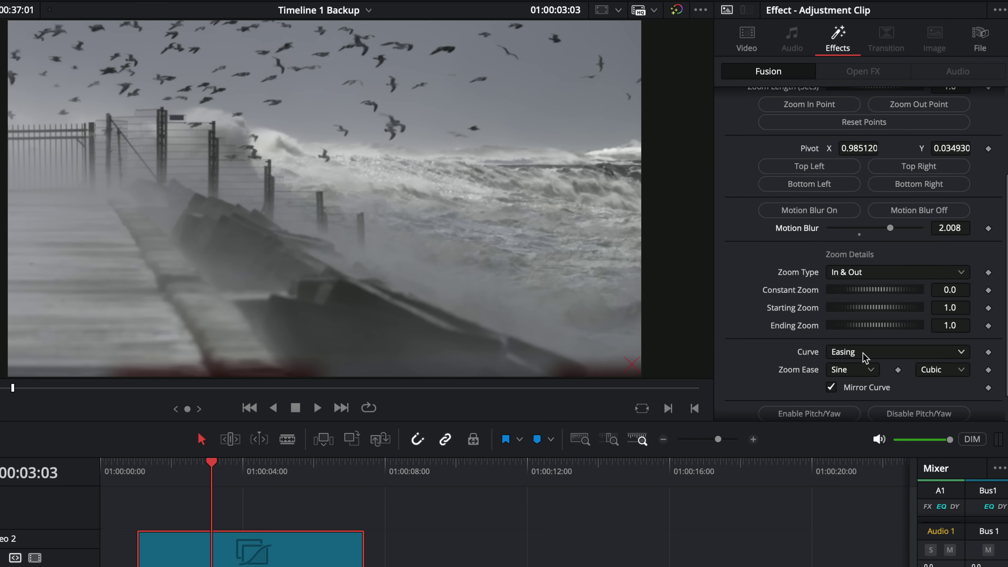
{"action": "scroll", "coordinate": [806, 355], "scroll_direction": "down", "scroll_amount": 1}
{"action": "left_click", "coordinate": [809, 378]}
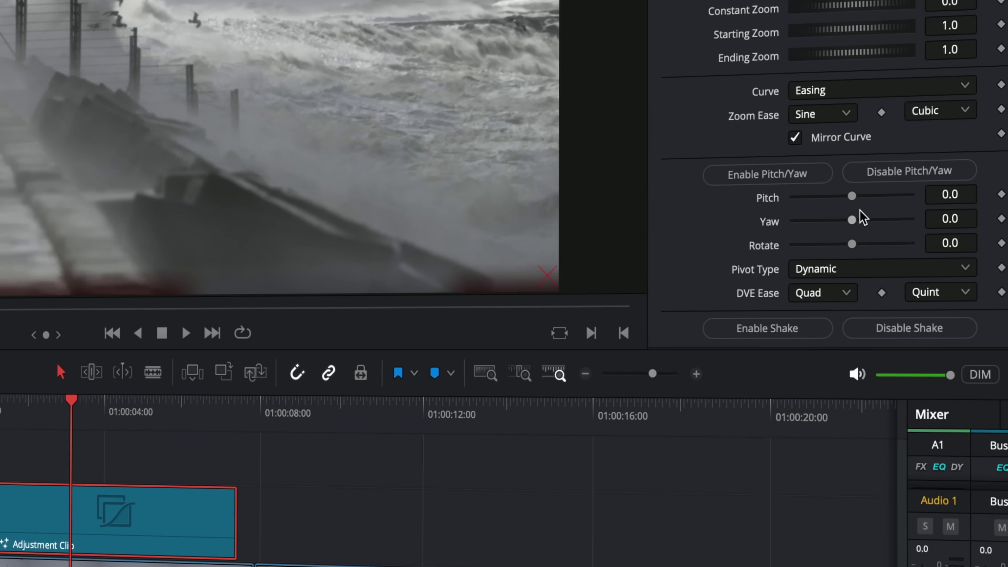
{"action": "left_click_drag", "start_coordinate": [852, 196], "coordinate": [818, 220]}
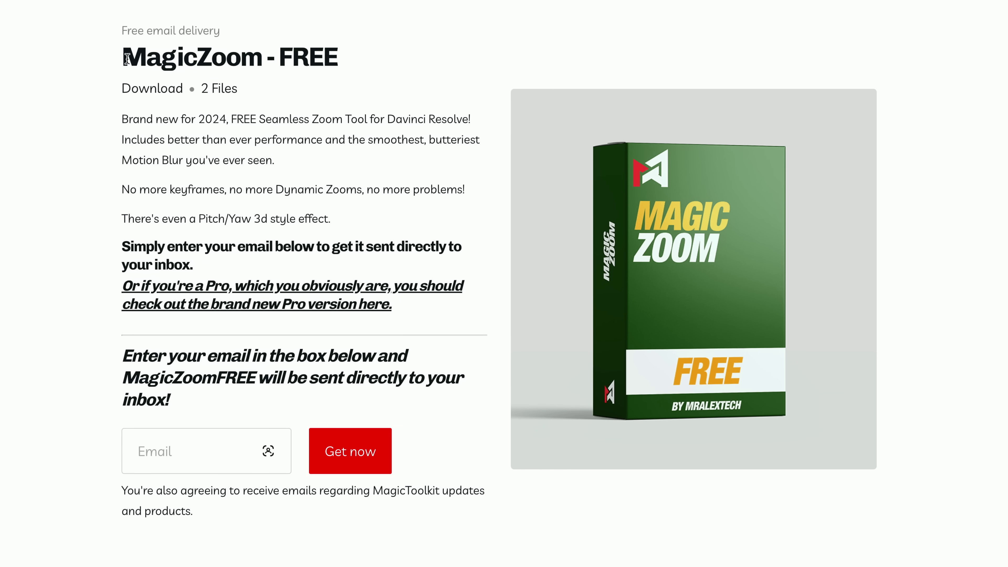
{"action": "left_click_drag", "start_coordinate": [126, 59], "coordinate": [398, 72]}
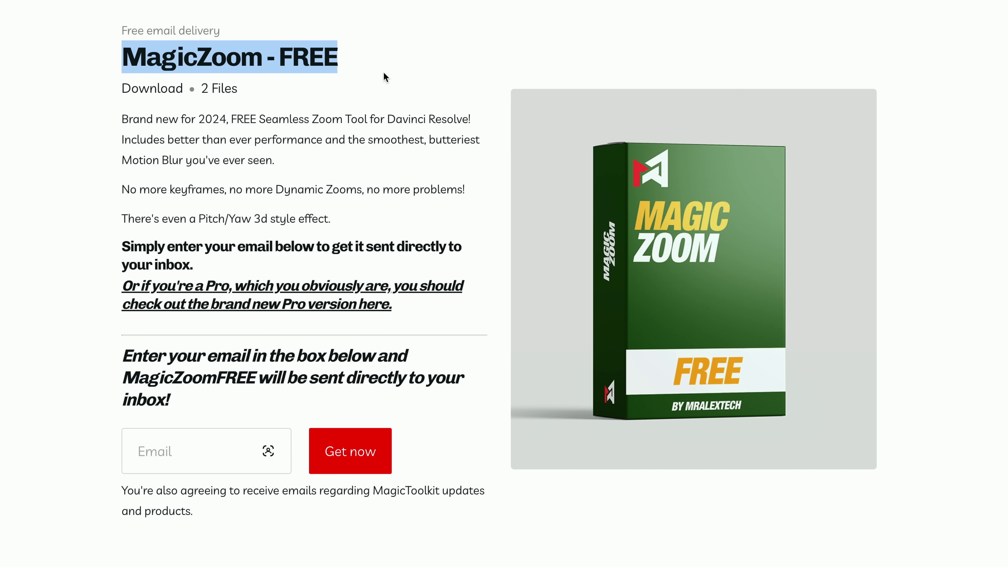
{"action": "left_click", "coordinate": [369, 68]}
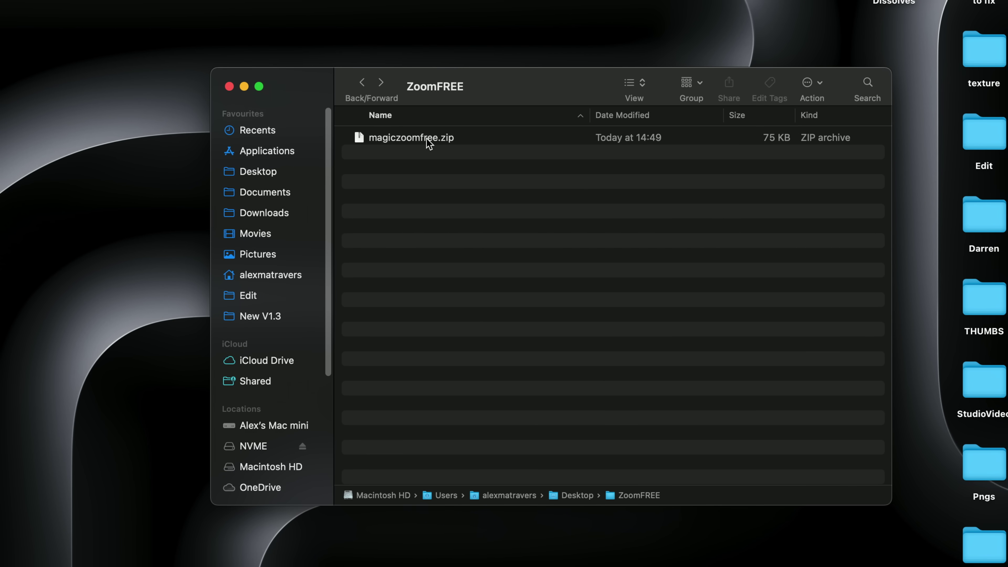
Extract magiczoomfree.zip and install the MagicZoomFree.drfx template bundle from the extracted folder into DaVinci Resolve
{"action": "double_click", "coordinate": [426, 137]}
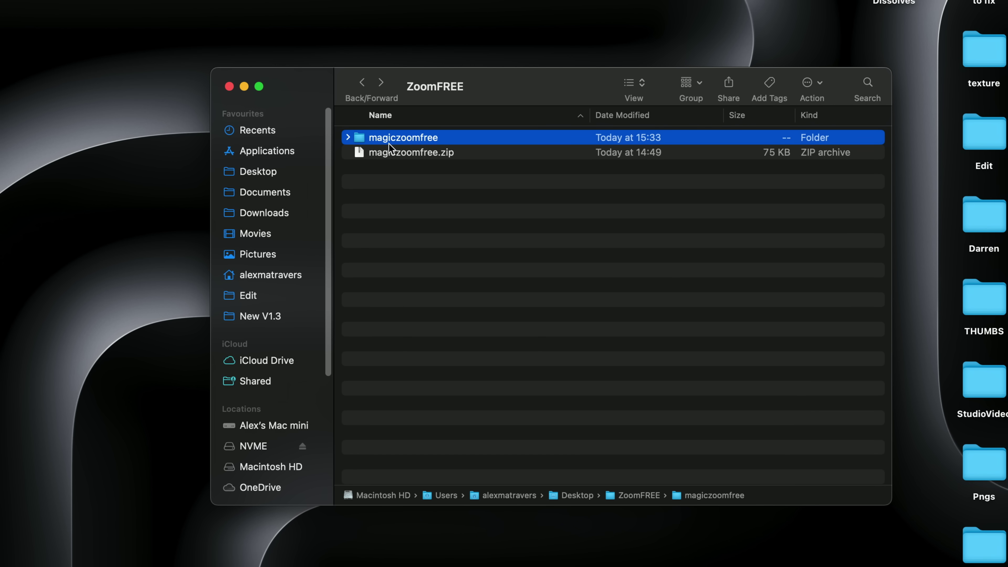
{"action": "double_click", "coordinate": [416, 137]}
{"action": "left_click", "coordinate": [429, 137]}
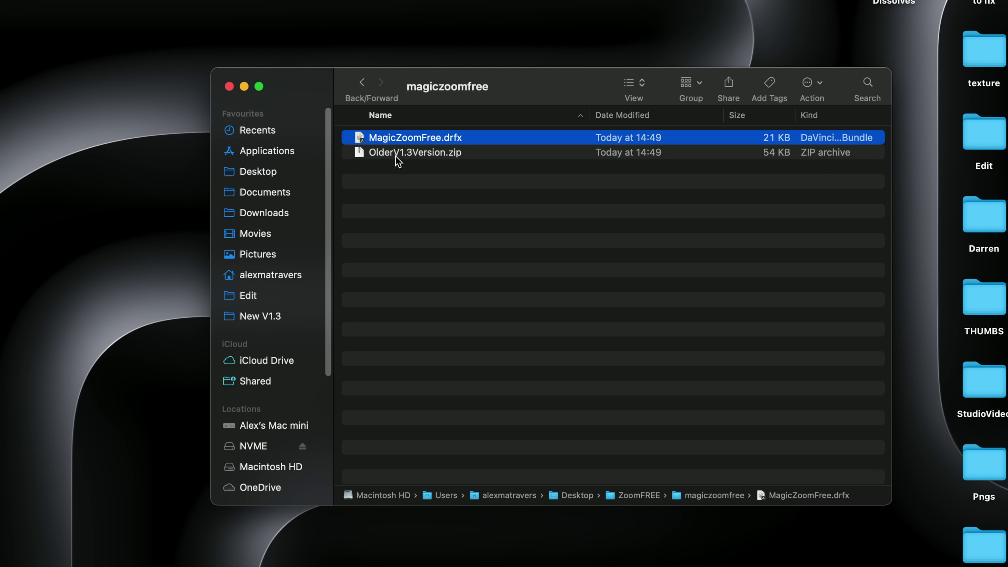
{"action": "double_click", "coordinate": [412, 137]}
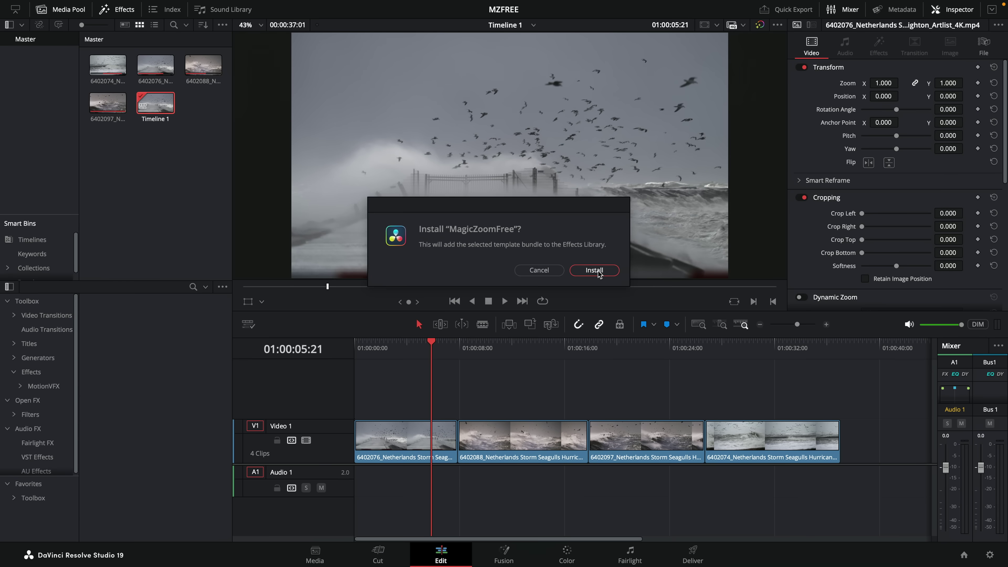
{"action": "left_click", "coordinate": [682, 326]}
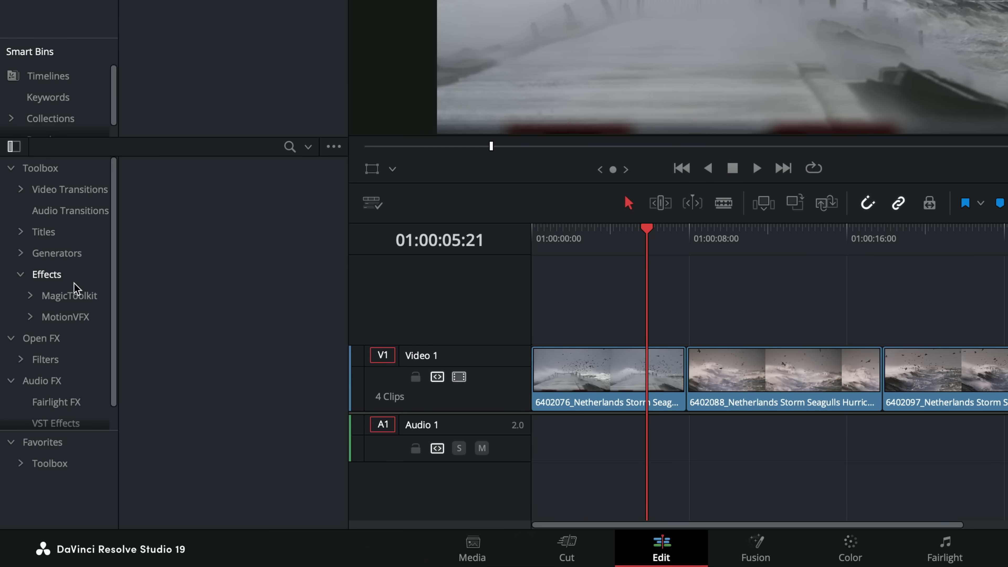
Show the MagicZoom effects inside the MagicToolkit category of the effects library
{"action": "left_click", "coordinate": [63, 278]}
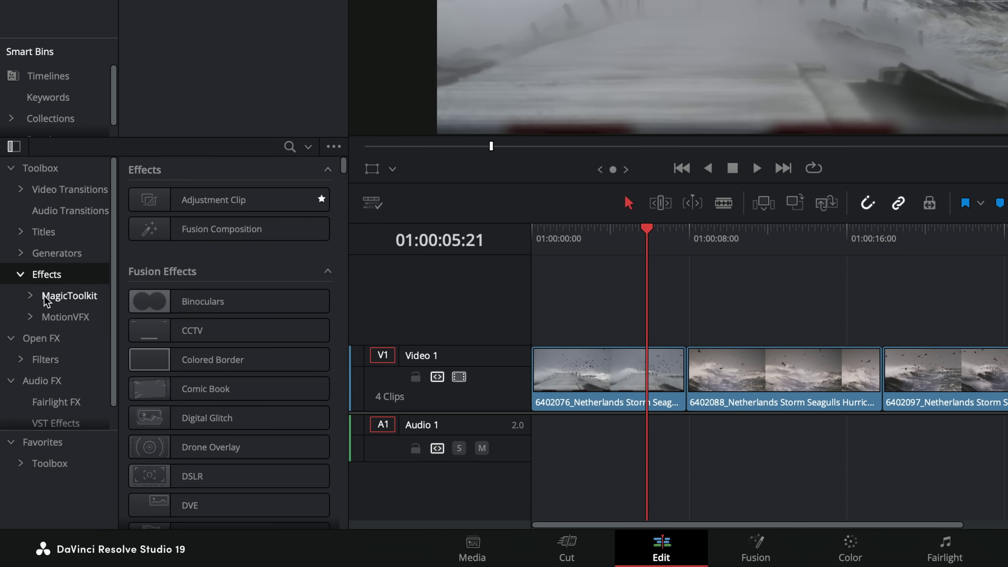
{"action": "left_click", "coordinate": [31, 298]}
{"action": "left_click", "coordinate": [60, 318]}
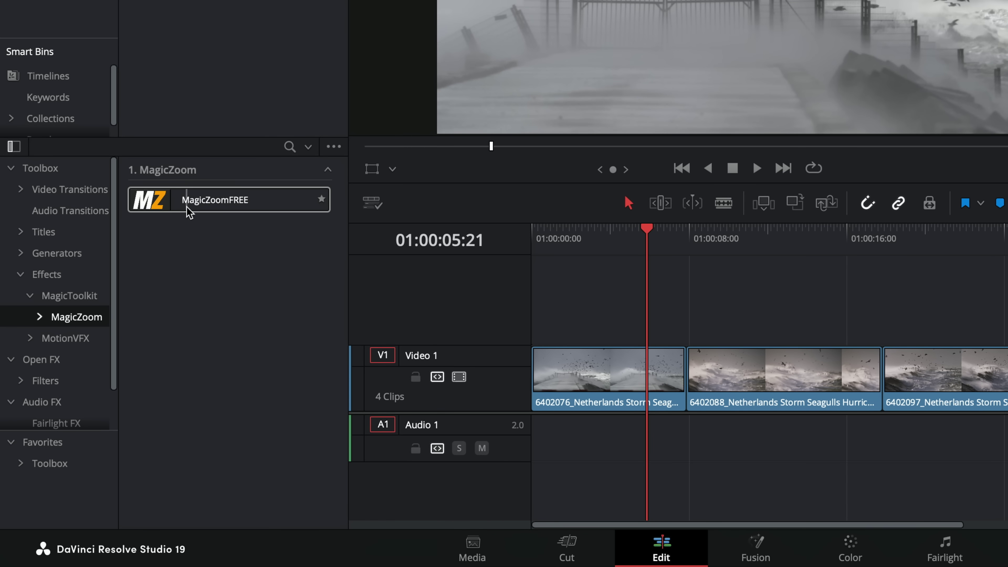
Try to place the MagicZoomFREE effect on the timeline without an adjustment clip
{"action": "left_click_drag", "start_coordinate": [190, 212], "coordinate": [610, 365]}
{"action": "left_click_drag", "start_coordinate": [646, 315], "coordinate": [642, 301]}
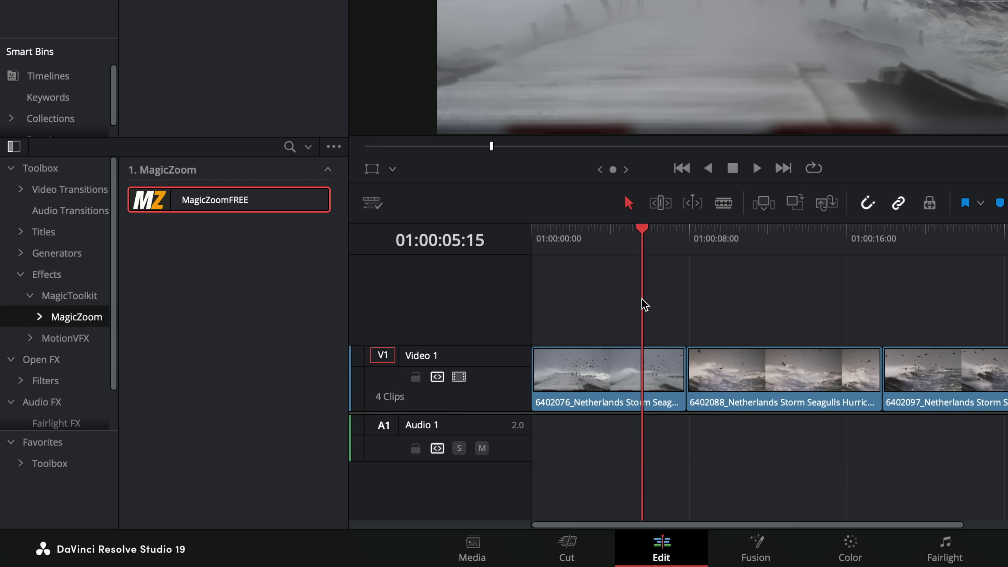
Add an adjustment clip on a new Video 2 track above the first clips and apply MagicZoomFREE to it
{"action": "left_click", "coordinate": [42, 278]}
{"action": "left_click_drag", "start_coordinate": [218, 201], "coordinate": [825, 316]}
{"action": "left_click", "coordinate": [66, 317]}
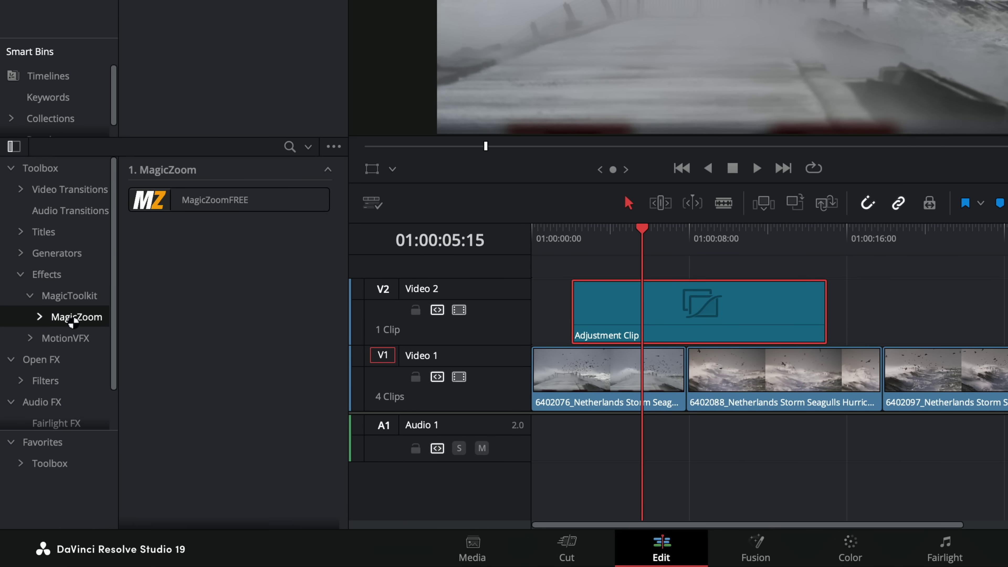
{"action": "left_click_drag", "start_coordinate": [181, 217], "coordinate": [655, 322]}
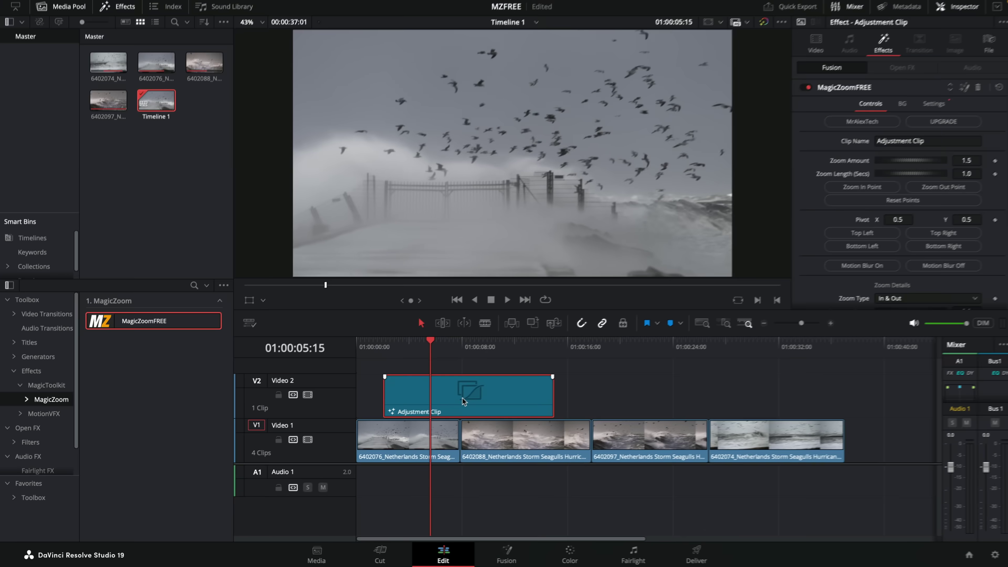
Move the adjustment clip to start at about 01:00:03:12 and play back its zoom-in
{"action": "mouse_move", "coordinate": [460, 402]}
{"action": "left_mouse_down"}
{"action": "mouse_move", "coordinate": [592, 401]}
{"action": "mouse_move", "coordinate": [478, 401]}
{"action": "left_mouse_up"}
{"action": "left_click", "coordinate": [400, 355]}
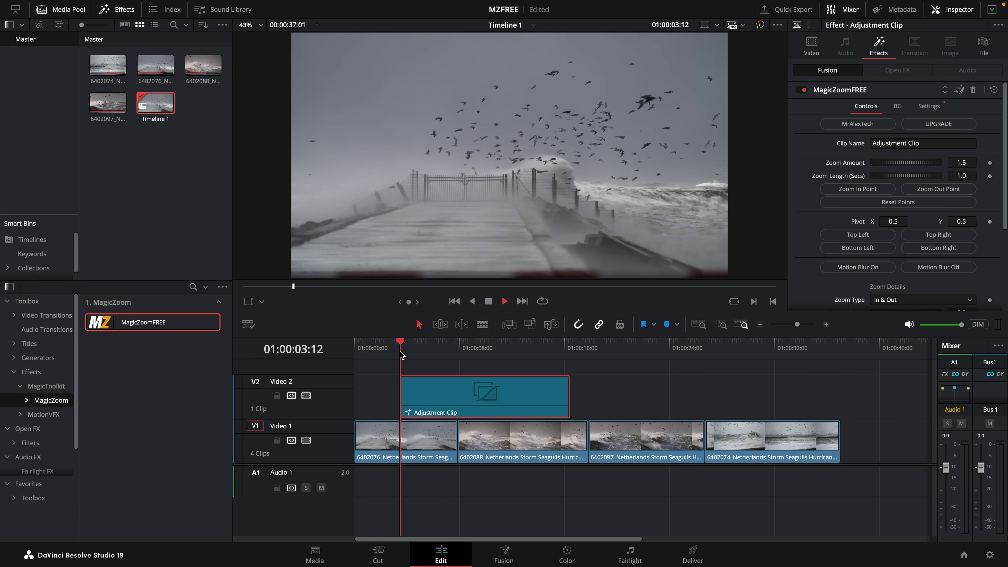
{"action": "key", "text": "space"}
Shorten the adjustment clip to end early in the second video clip, and move it to start at about 01:00:02:10
{"action": "left_click_drag", "start_coordinate": [565, 390], "coordinate": [476, 391]}
{"action": "left_click", "coordinate": [468, 350]}
{"action": "key", "text": "space"}
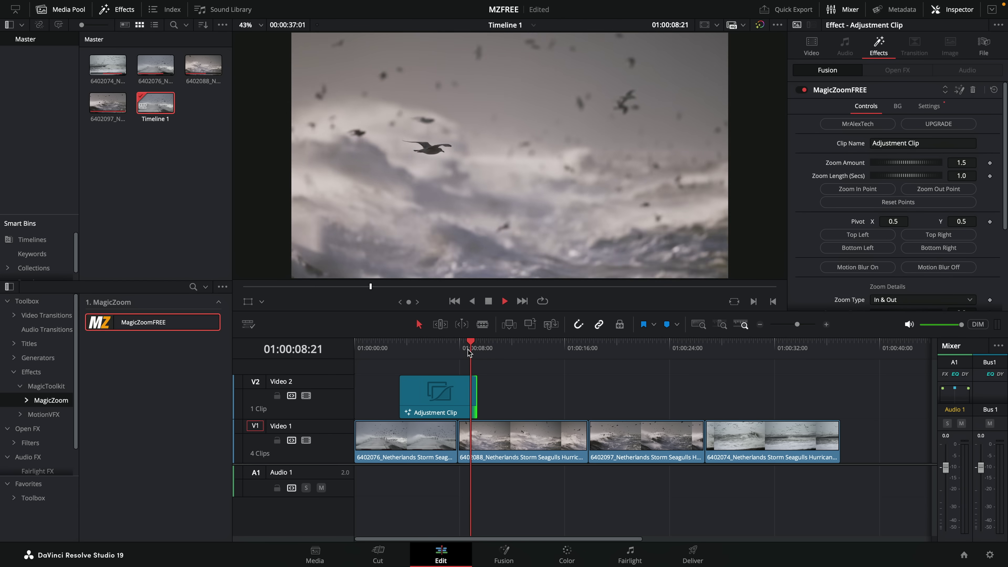
{"action": "key", "text": "space"}
{"action": "mouse_move", "coordinate": [456, 402]}
{"action": "left_mouse_down"}
{"action": "mouse_move", "coordinate": [646, 403]}
{"action": "mouse_move", "coordinate": [446, 402]}
{"action": "left_mouse_up"}
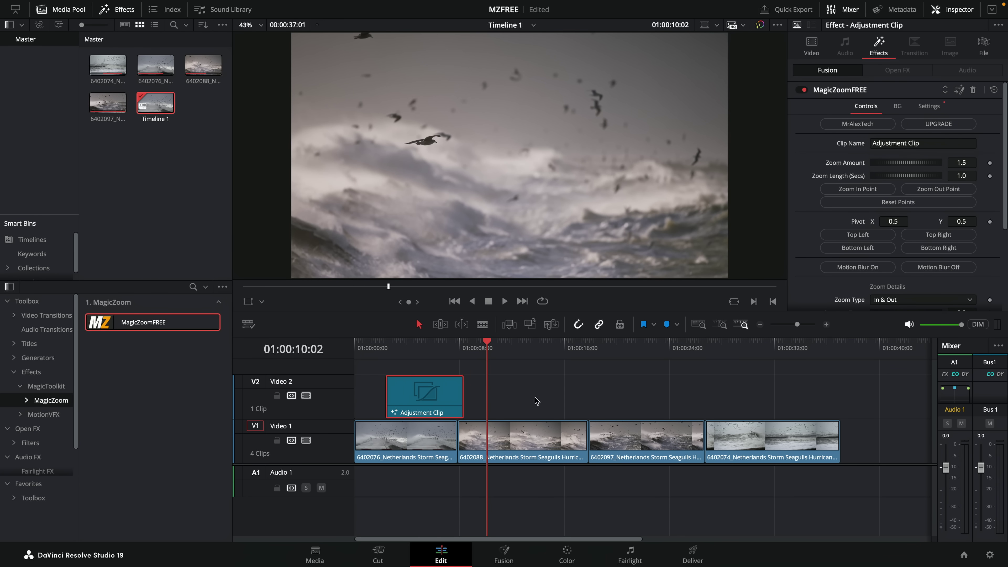
{"action": "left_click", "coordinate": [536, 400]}
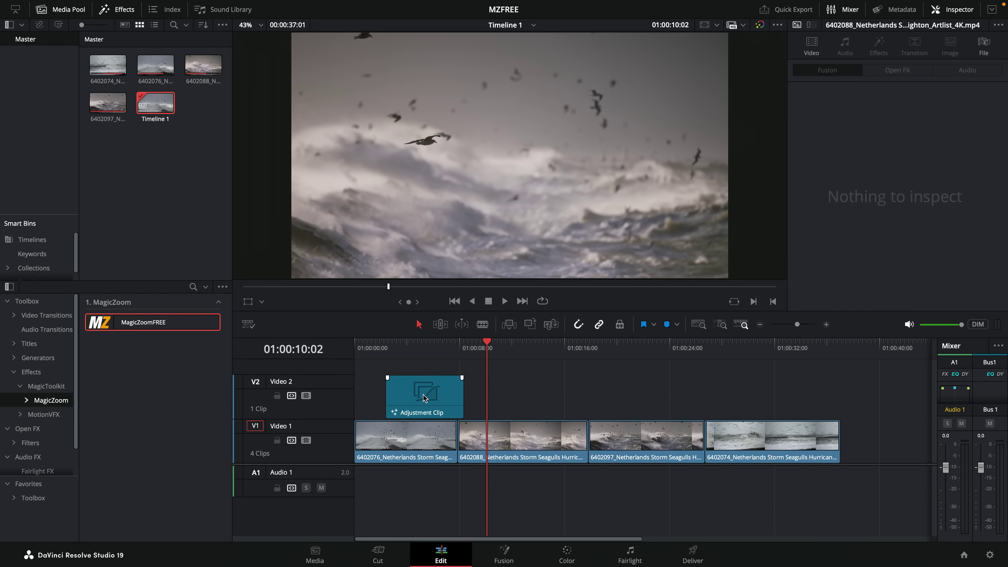
Try a copy of the adjustment clip over the second video clip and delete that copy
{"action": "left_click_drag", "start_coordinate": [418, 397], "coordinate": [527, 397]}
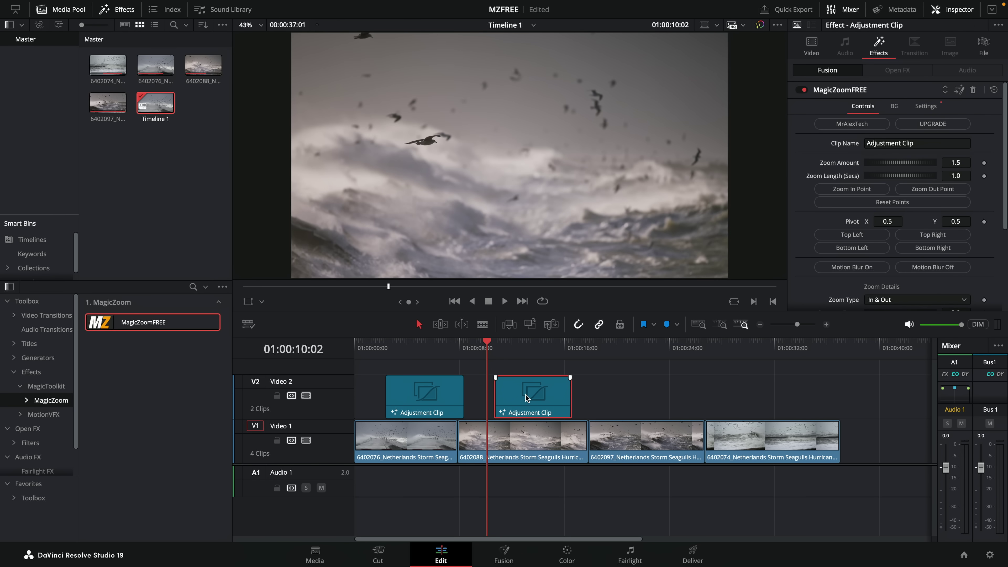
{"action": "key", "text": "space"}
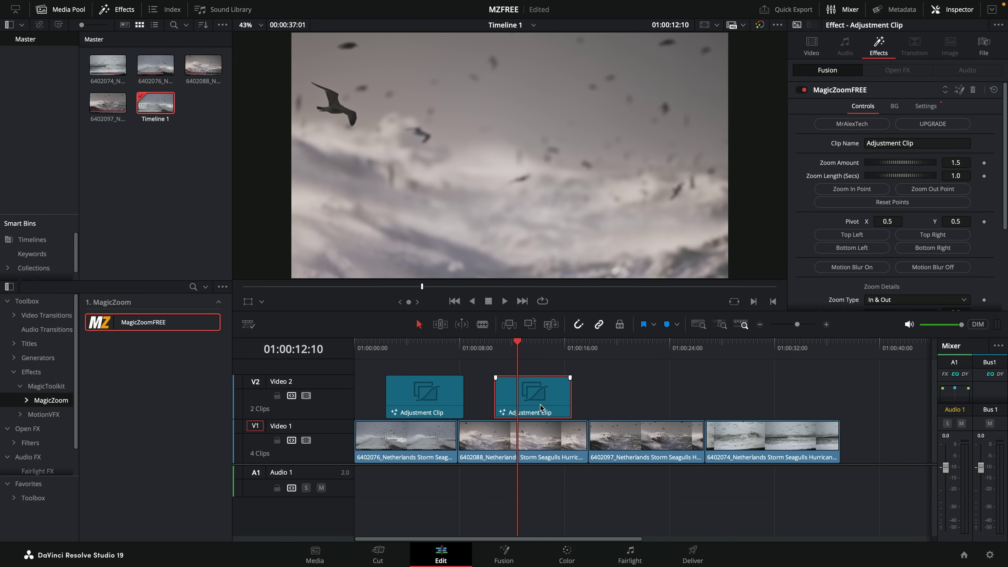
{"action": "key", "text": "Delete"}
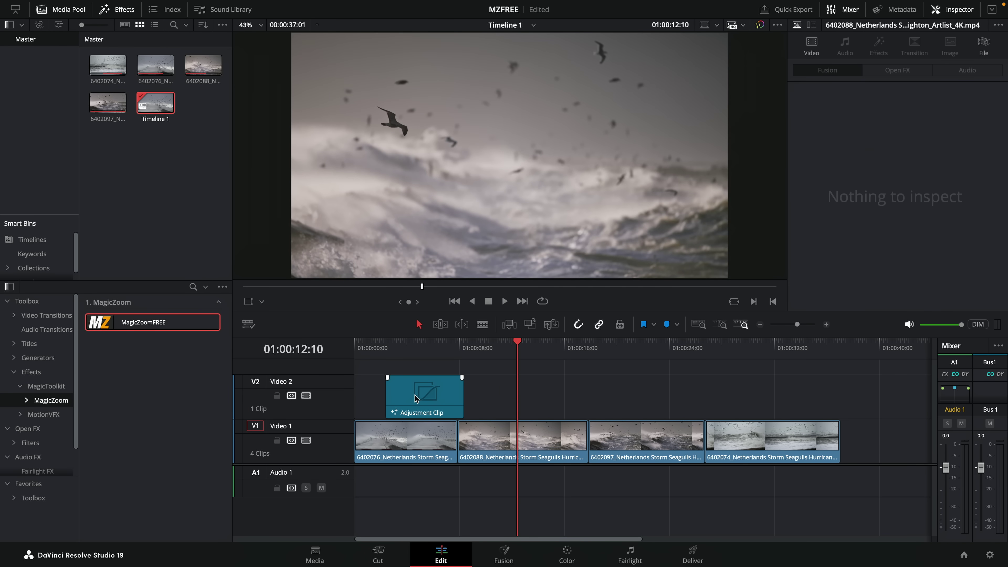
Turn on the Fusion Overlay in the viewer for the adjustment clip
{"action": "left_click", "coordinate": [417, 400]}
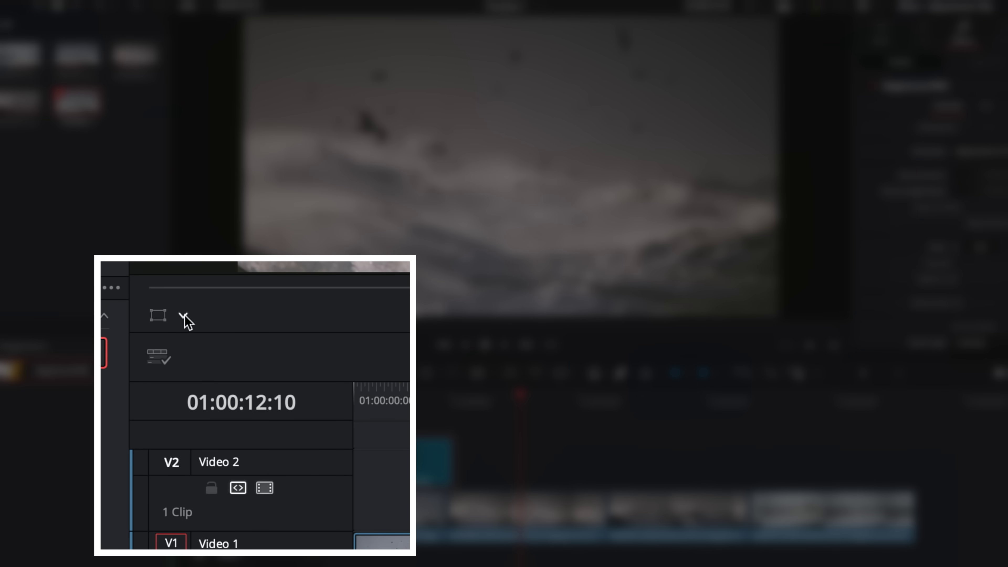
{"action": "left_click", "coordinate": [184, 316]}
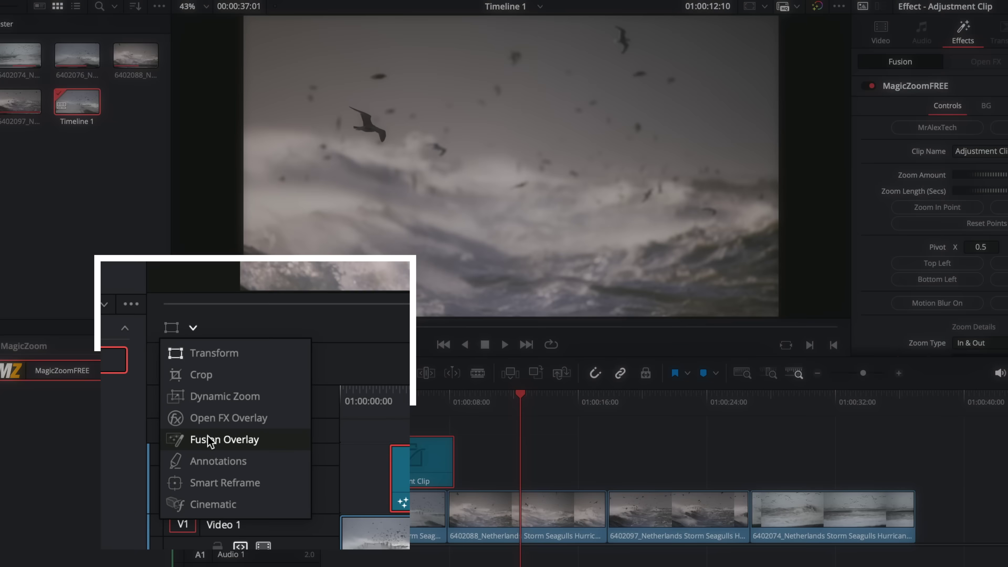
{"action": "left_click", "coordinate": [220, 431]}
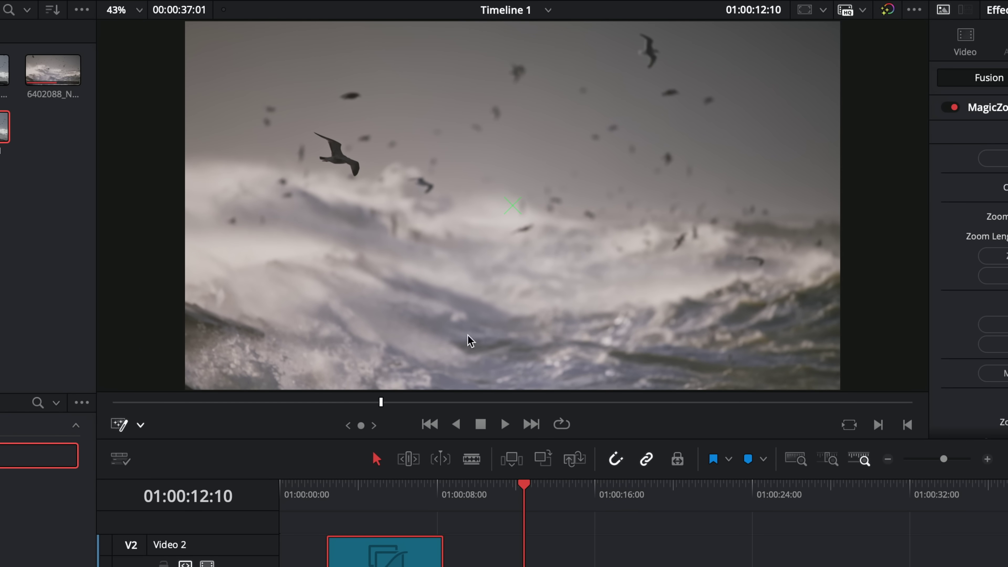
Play into the zoom from 01:00:02:10 and move its pivot to about X 0.749, Y 0.718 in the viewer
{"action": "left_click", "coordinate": [331, 495]}
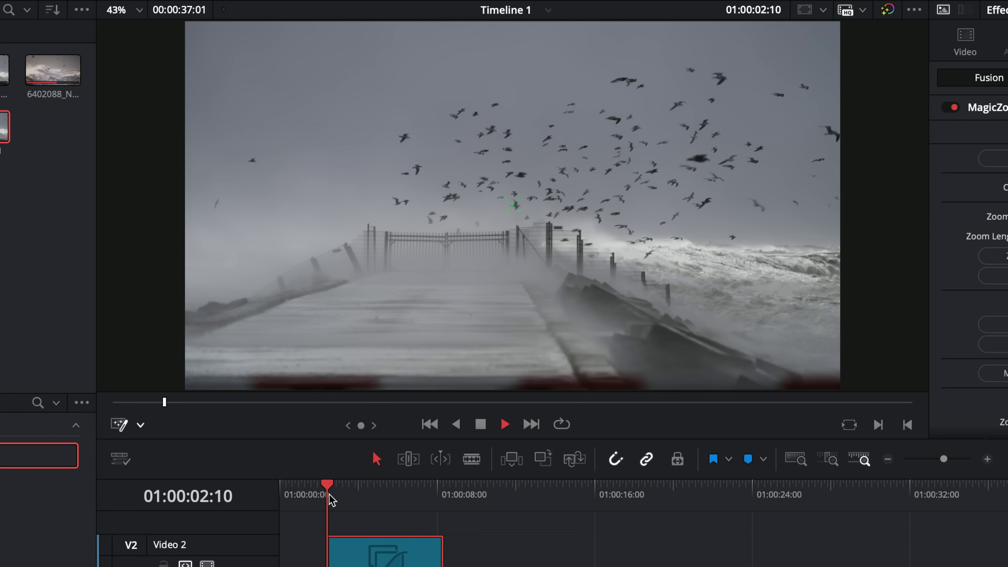
{"action": "key", "text": "space"}
{"action": "key", "text": "space"}
{"action": "left_click_drag", "start_coordinate": [512, 207], "coordinate": [207, 49]}
{"action": "left_click_drag", "start_coordinate": [287, 59], "coordinate": [680, 133]}
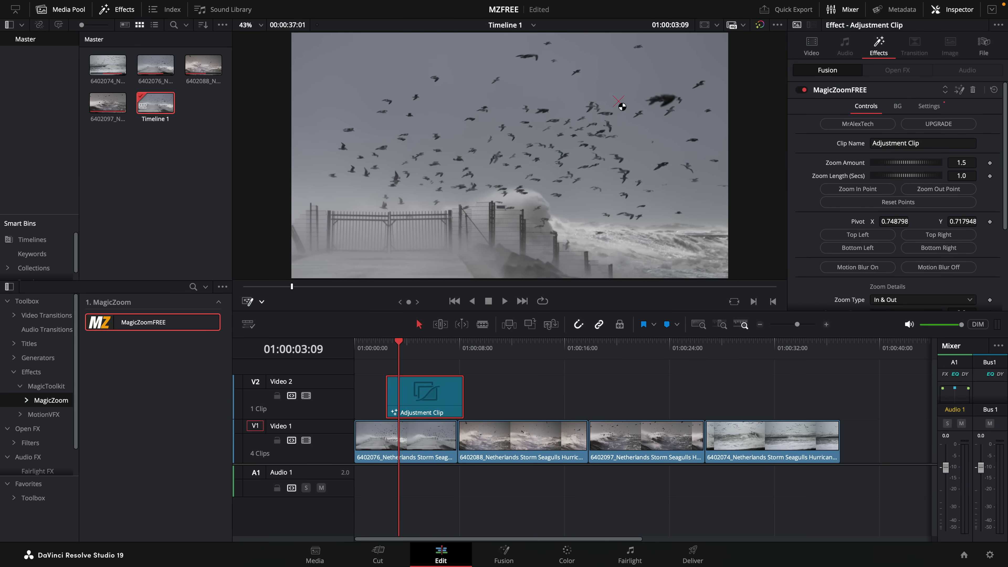
Move the adjustment clip to start at about 01:00:01:00 and check its zoom at the start and near the end
{"action": "left_click_drag", "start_coordinate": [436, 397], "coordinate": [418, 397]}
{"action": "left_click", "coordinate": [371, 345]}
{"action": "key", "text": "space"}
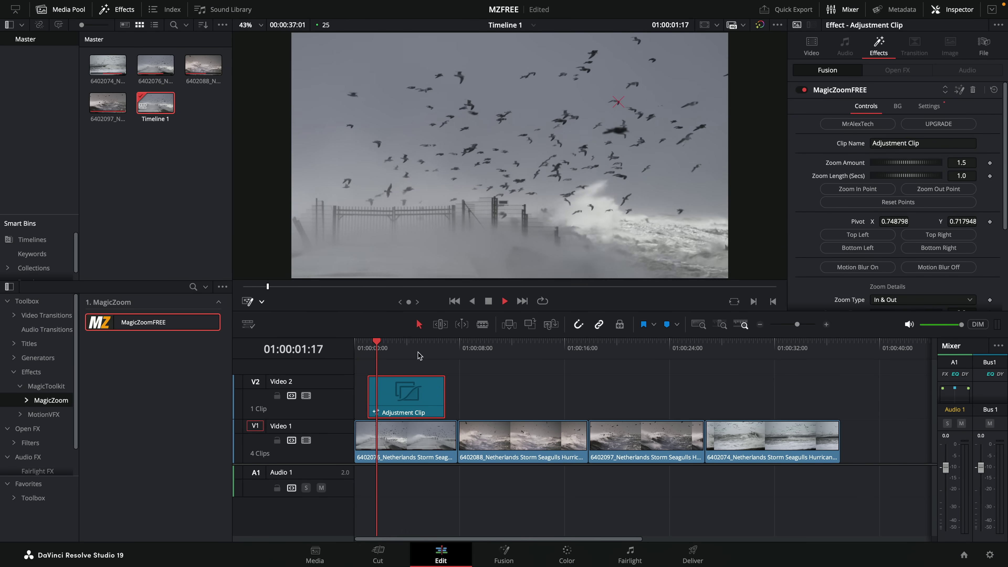
{"action": "left_click", "coordinate": [430, 344]}
{"action": "left_click", "coordinate": [437, 347]}
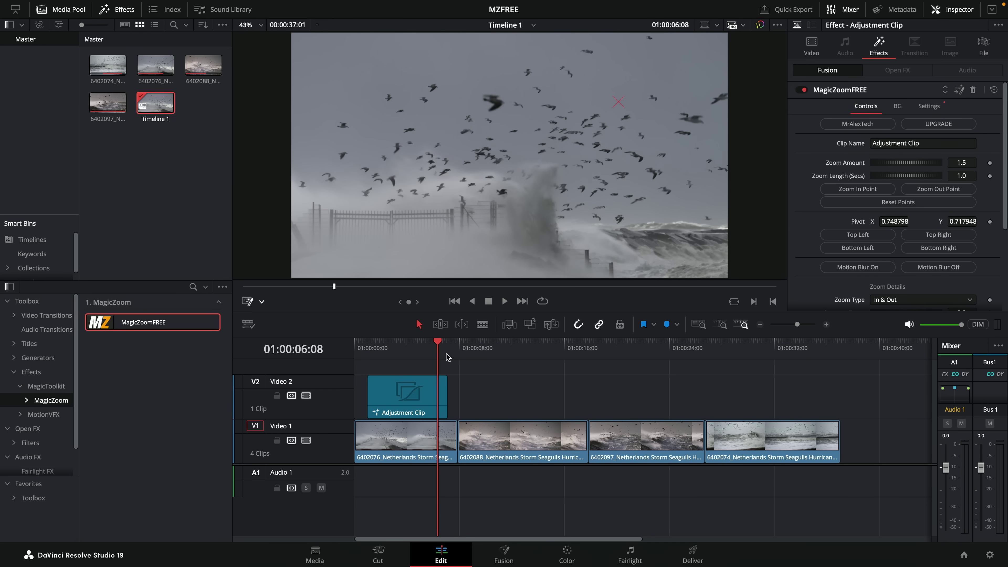
{"action": "left_click", "coordinate": [403, 398]}
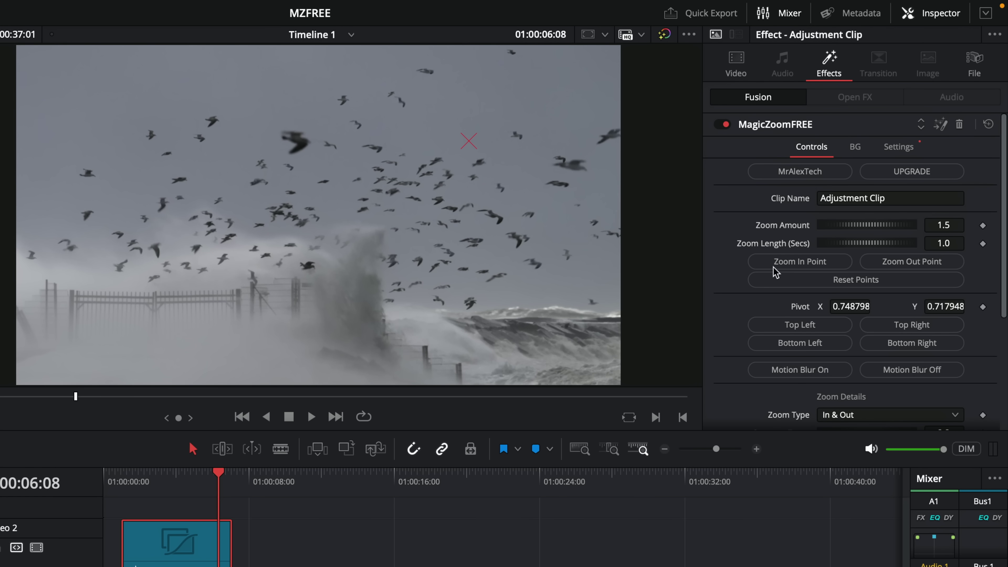
Preview the zoom, try a Zoom Amount of 2.471 on the adjustment clip and reset it to its default
{"action": "left_click_drag", "start_coordinate": [189, 482], "coordinate": [124, 481]}
{"action": "key", "text": "space"}
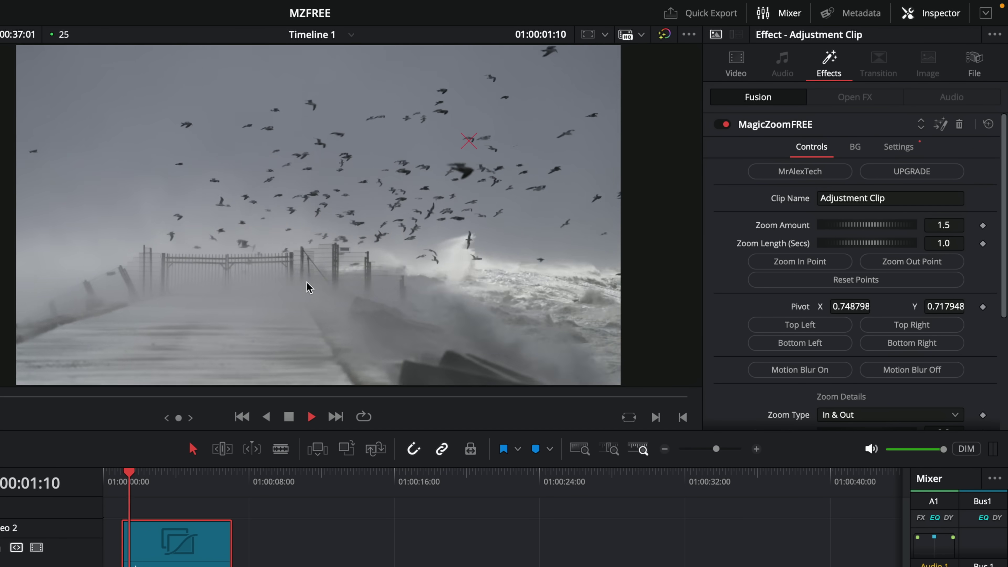
{"action": "key", "text": "space"}
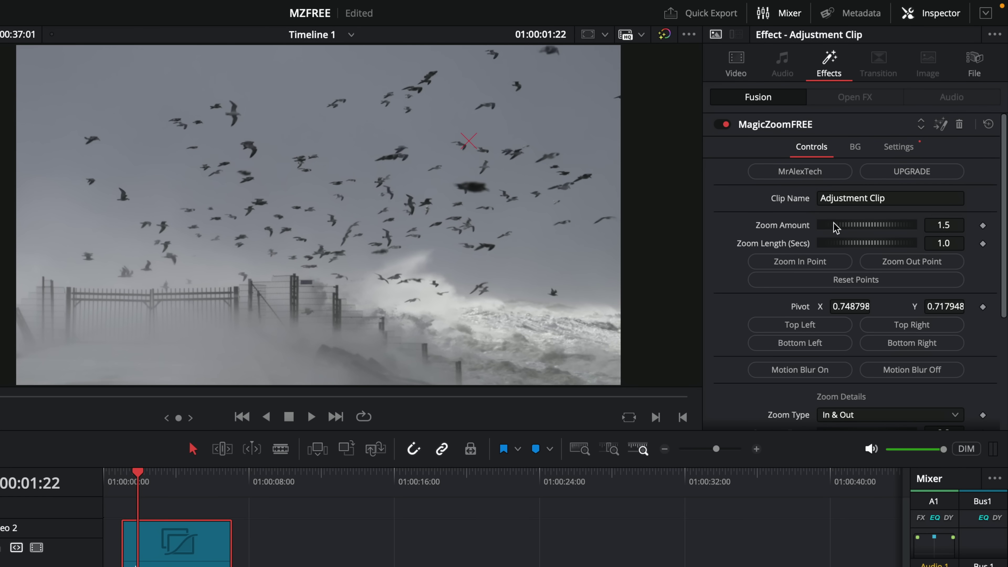
{"action": "left_click_drag", "start_coordinate": [834, 227], "coordinate": [878, 229]}
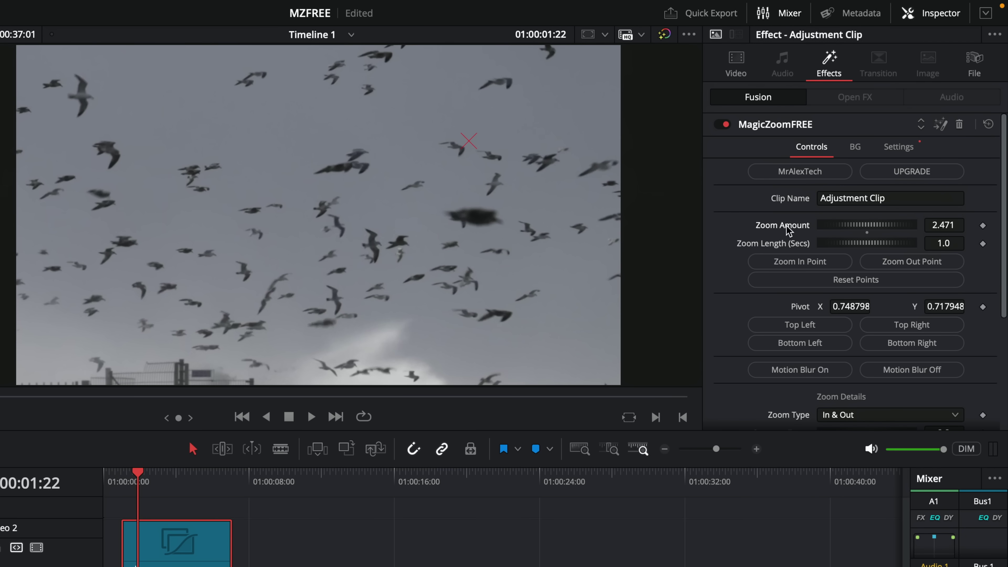
{"action": "double_click", "coordinate": [786, 227]}
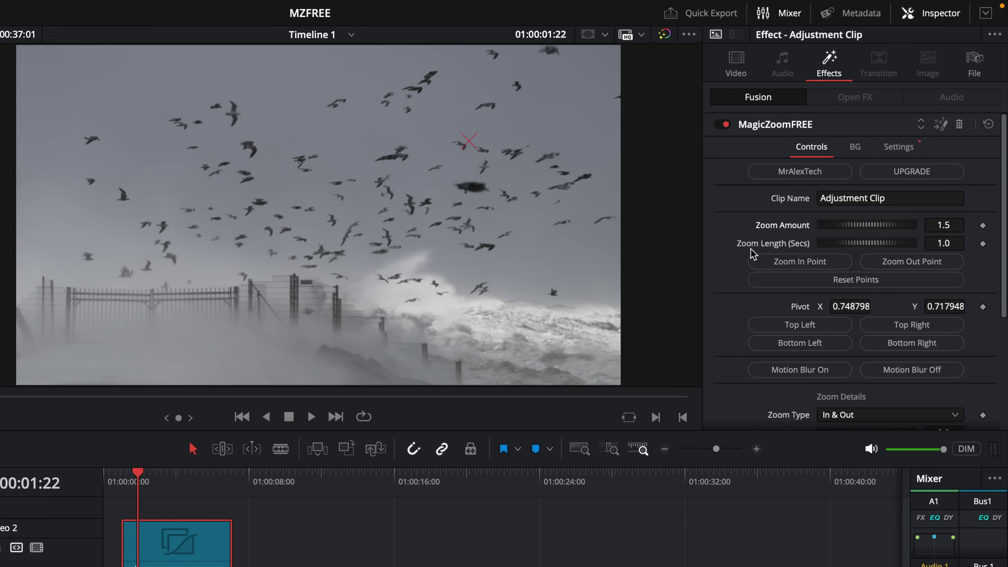
Play the zoom from 01:00:01:00, set its Zoom Length to 2.0 seconds and play it again
{"action": "left_click", "coordinate": [122, 479]}
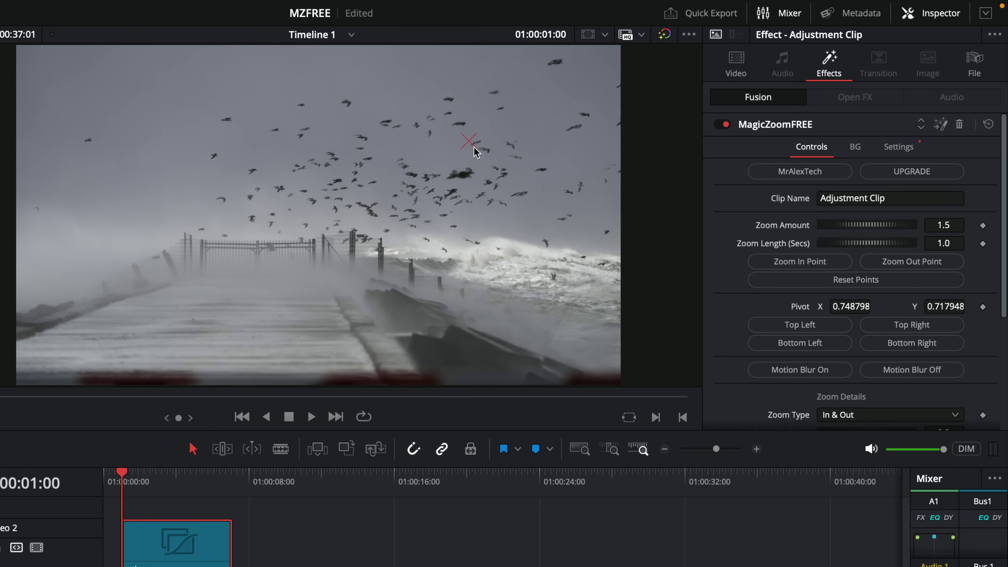
{"action": "key", "text": "space"}
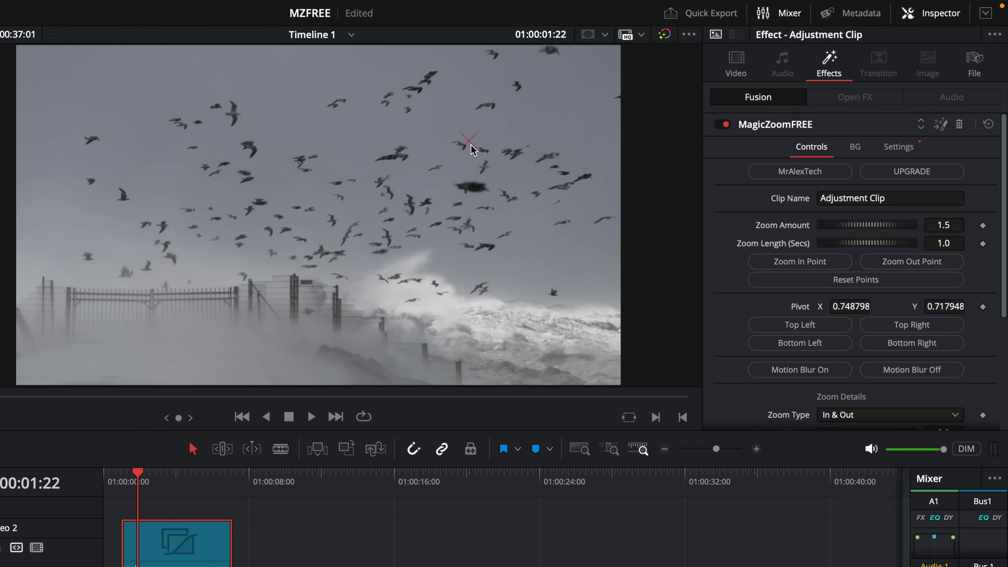
{"action": "left_click", "coordinate": [128, 488]}
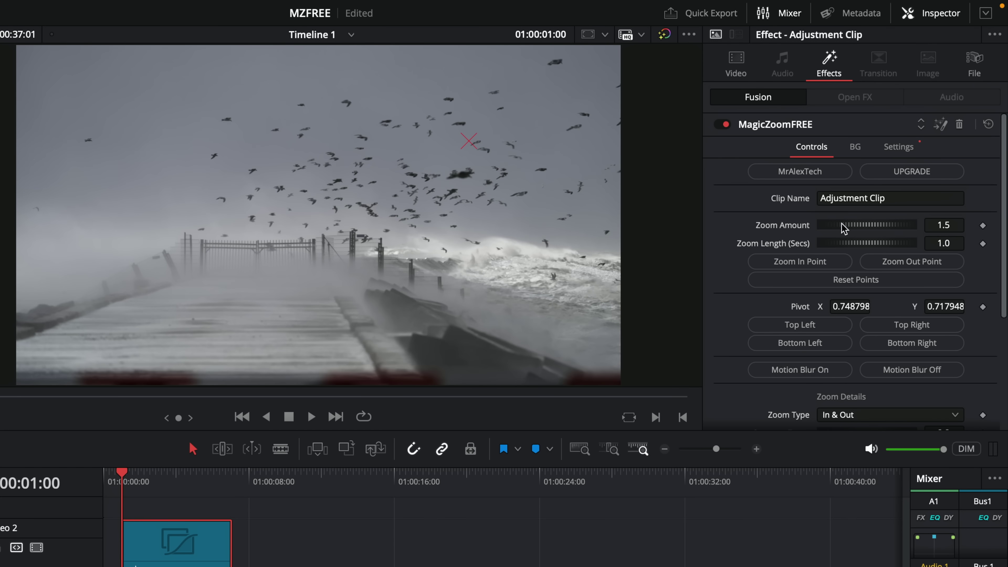
{"action": "left_click_drag", "start_coordinate": [835, 242], "coordinate": [864, 242]}
{"action": "left_click", "coordinate": [954, 245]}
{"action": "type", "text": "2"}
{"action": "key", "text": "Return"}
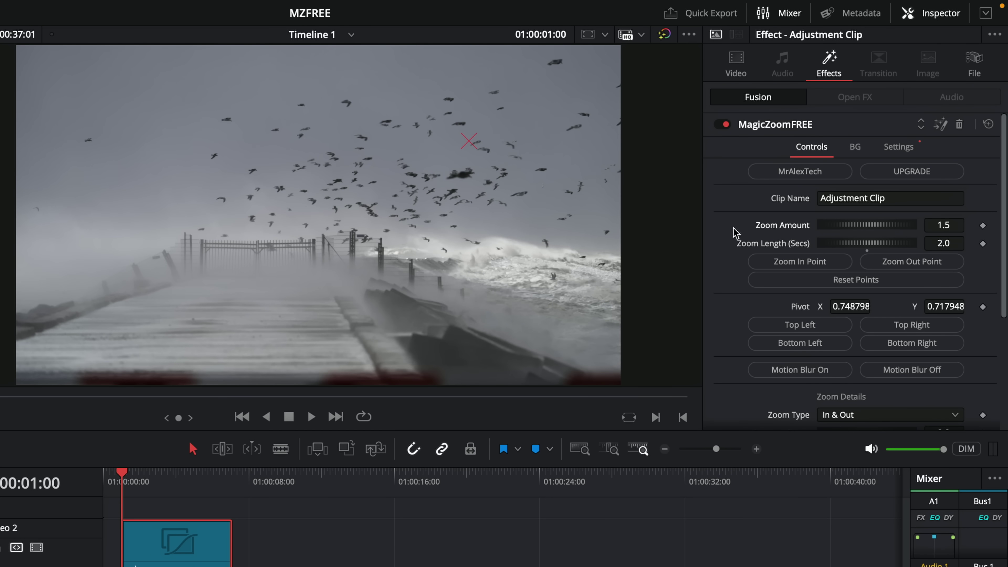
{"action": "key", "text": "space"}
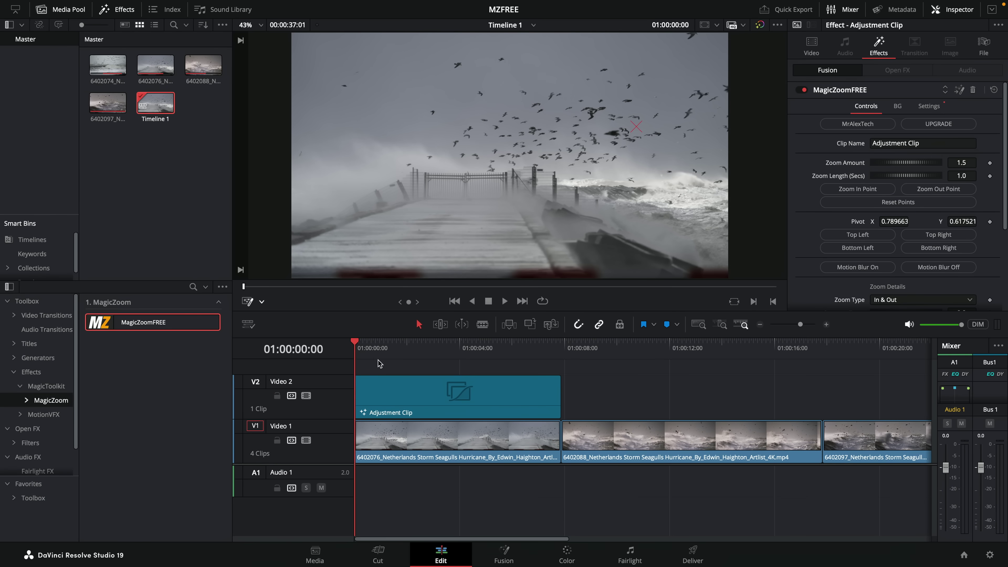
Shorten the adjustment clip and place it to start at 01:00:01:00 over the first video clip
{"action": "key", "text": "space"}
{"action": "left_click_drag", "start_coordinate": [544, 349], "coordinate": [340, 345]}
{"action": "left_click_drag", "start_coordinate": [559, 393], "coordinate": [483, 399]}
{"action": "mouse_move", "coordinate": [392, 353]}
{"action": "left_mouse_down"}
{"action": "mouse_move", "coordinate": [505, 357]}
{"action": "mouse_move", "coordinate": [381, 348]}
{"action": "left_mouse_up"}
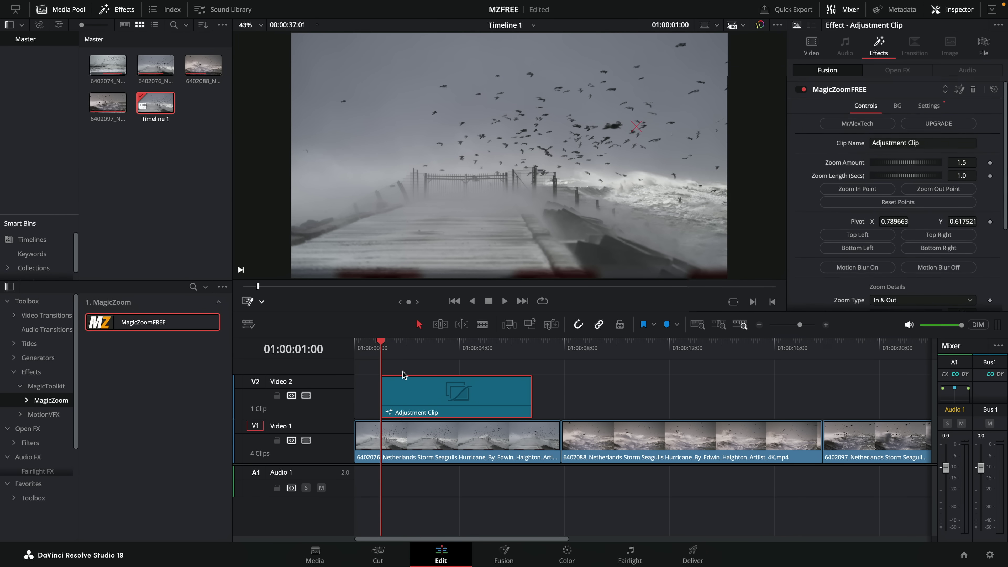
Play the adjustment clip to 01:00:03:06 and set the Zoom In Point there
{"action": "key", "text": "space"}
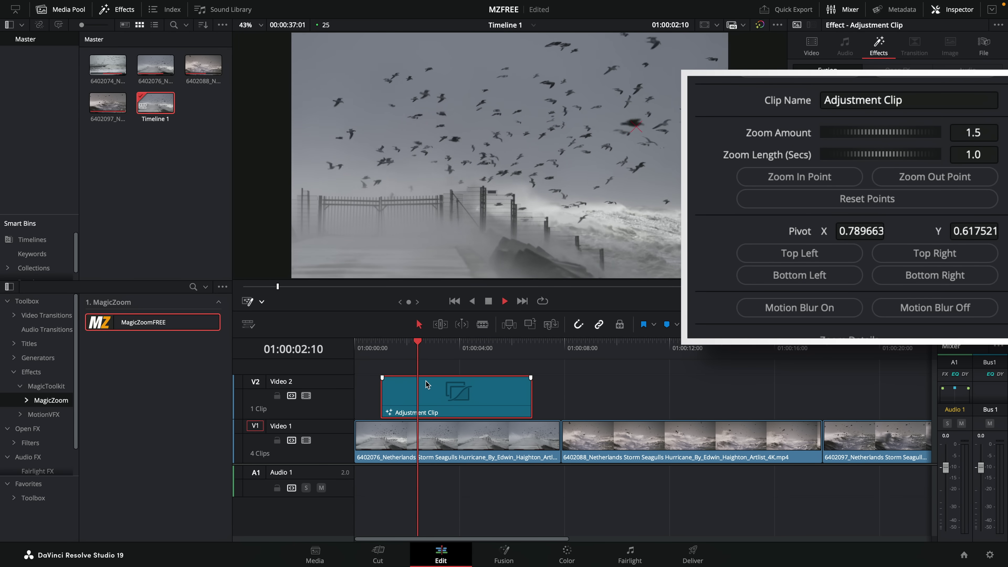
{"action": "key", "text": "space"}
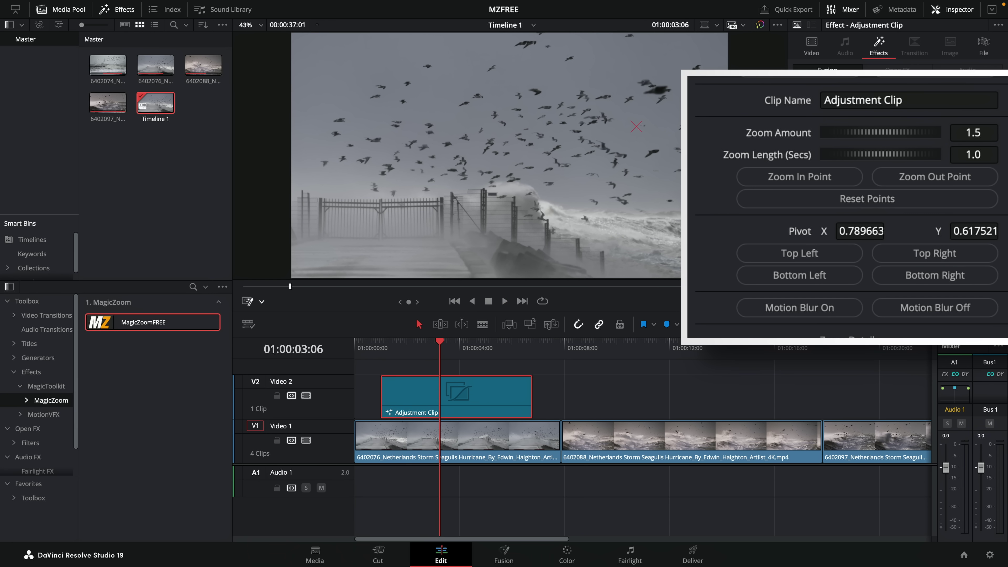
{"action": "left_click", "coordinate": [798, 179]}
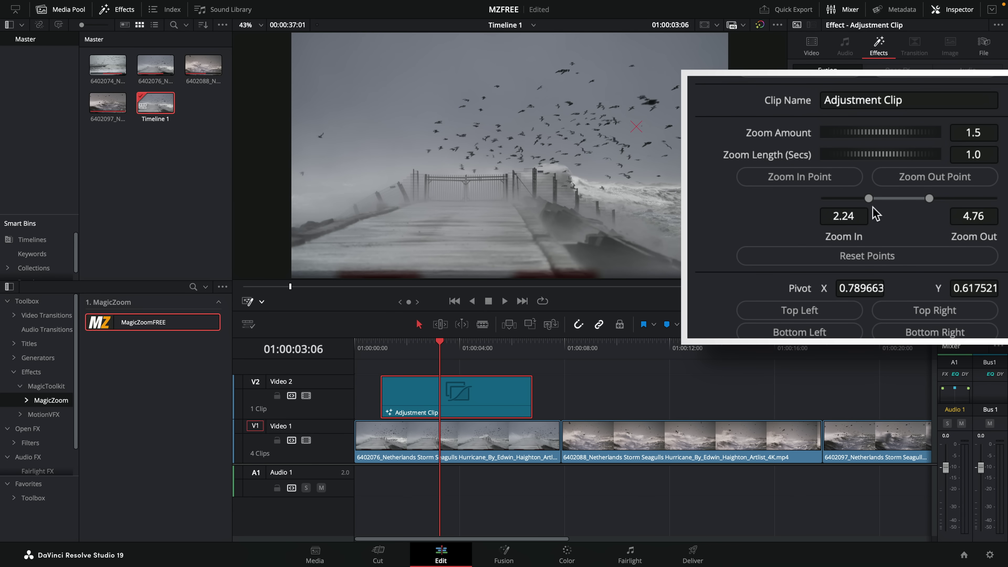
Replay the clip to 01:00:05:17, set the Zoom Out Point there and play on to check it
{"action": "left_click_drag", "start_coordinate": [427, 354], "coordinate": [383, 354]}
{"action": "key", "text": "space"}
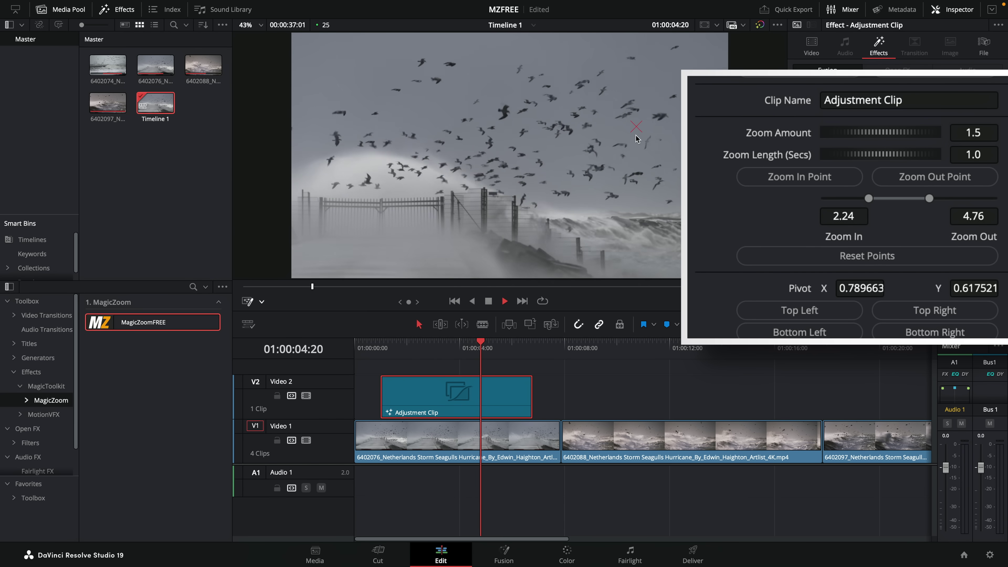
{"action": "key", "text": "space"}
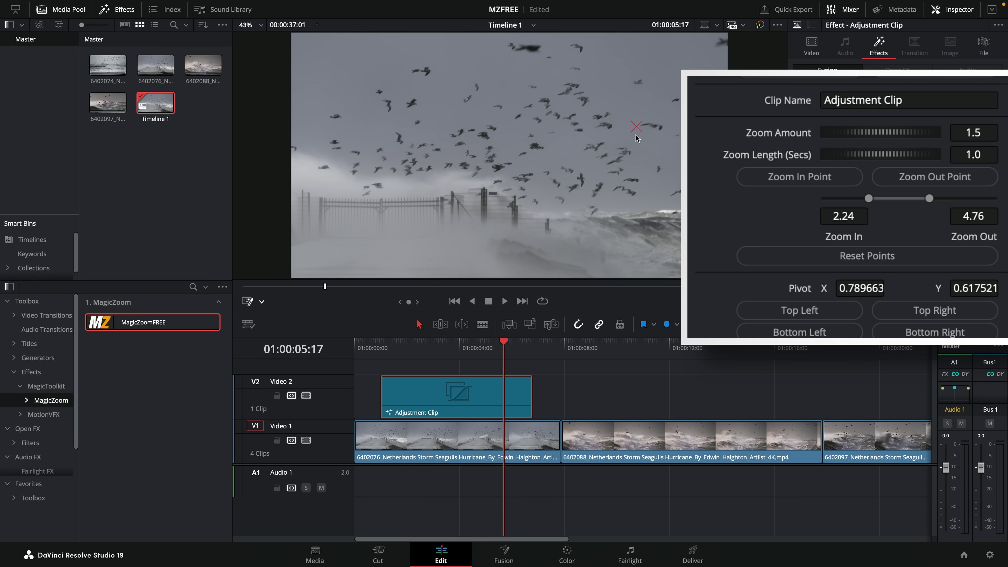
{"action": "left_click", "coordinate": [931, 179]}
{"action": "key", "text": "space"}
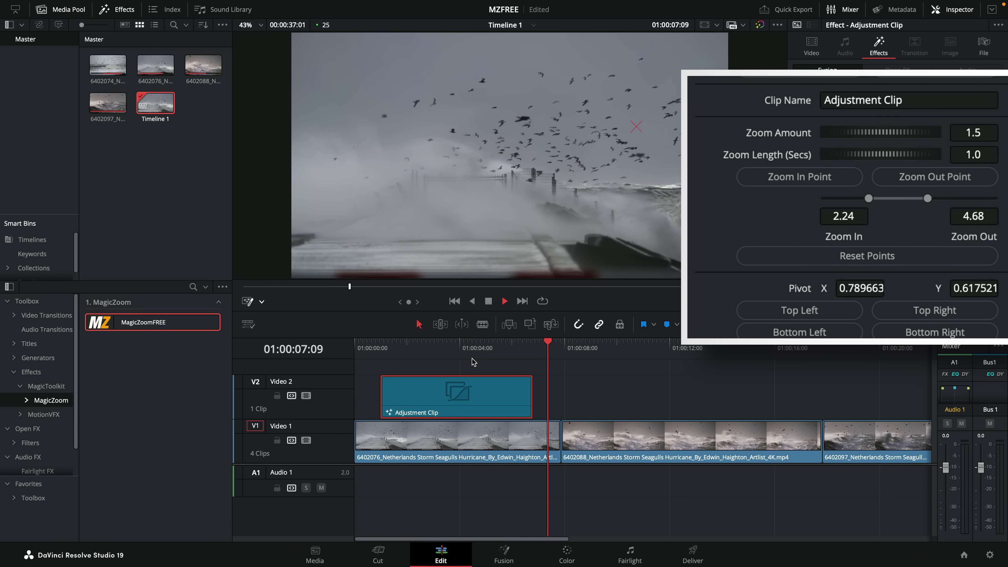
Reset the zoom points and replay the zoom from the adjustment clip's start at 01:00:01:00
{"action": "key", "text": "Up"}
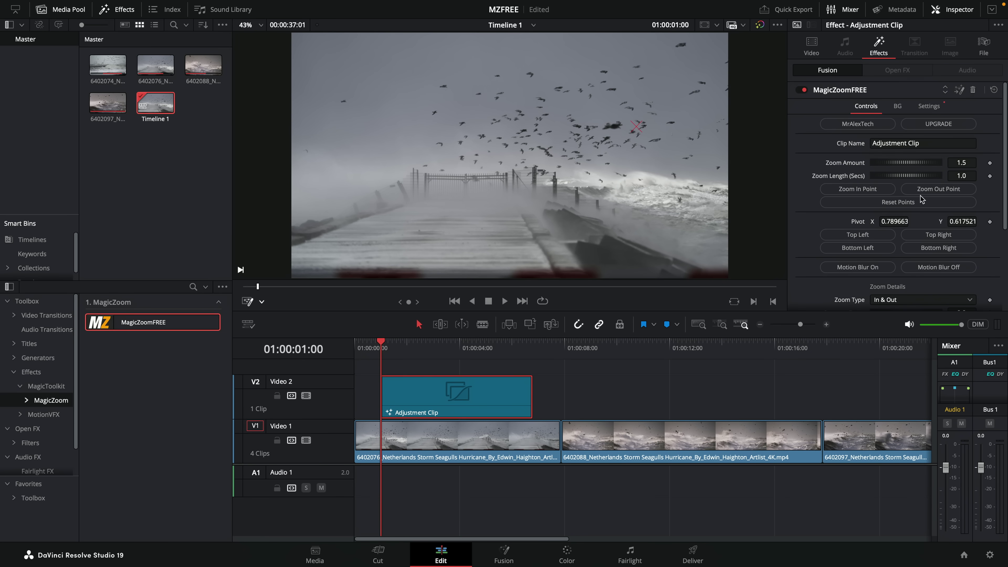
{"action": "key", "text": "space"}
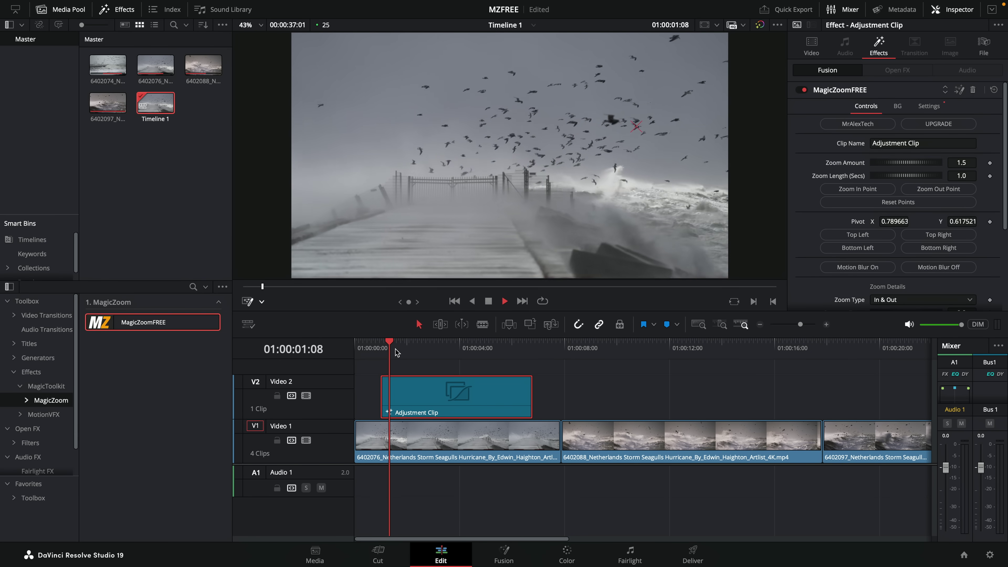
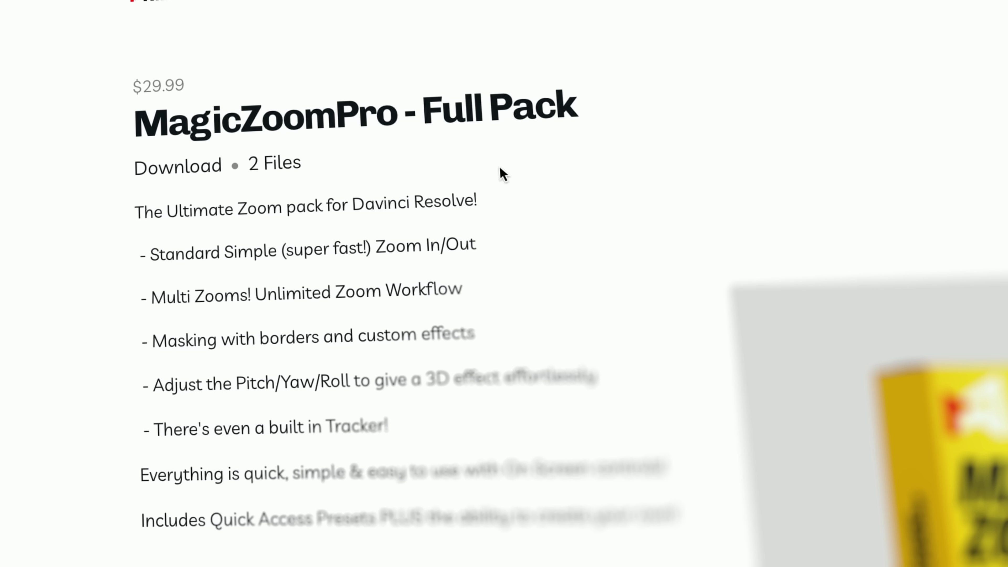
{"action": "left_click_drag", "start_coordinate": [167, 253], "coordinate": [437, 237]}
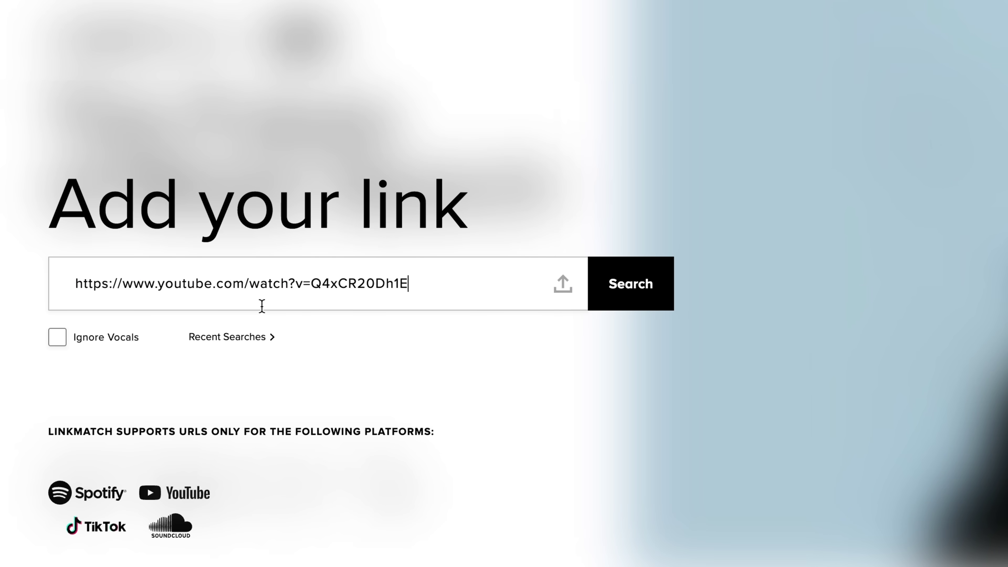
Search LinkMatch for music matching the YouTube link and explore similar tracks and mood filters on the music sites
{"action": "left_click", "coordinate": [651, 286]}
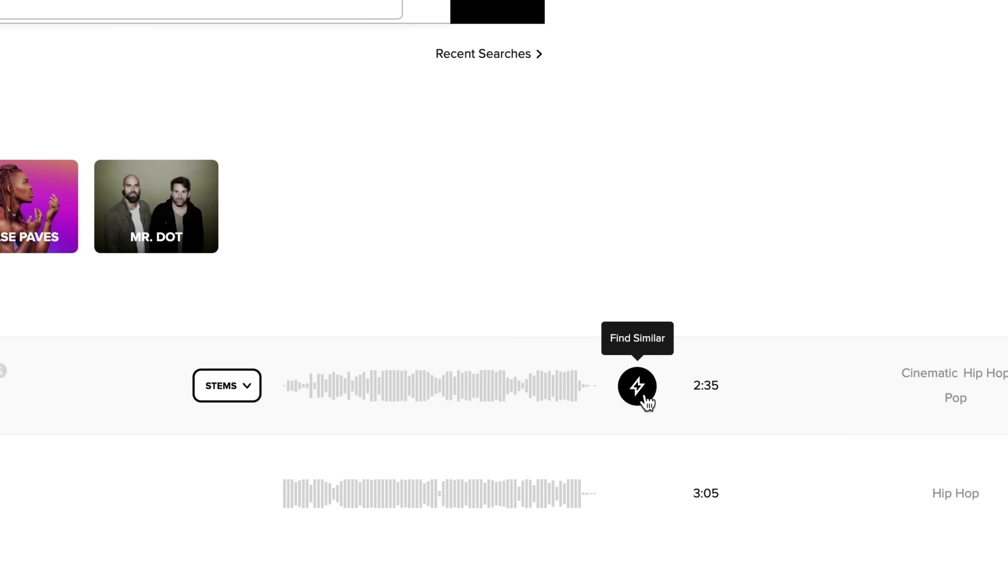
{"action": "left_click", "coordinate": [636, 386]}
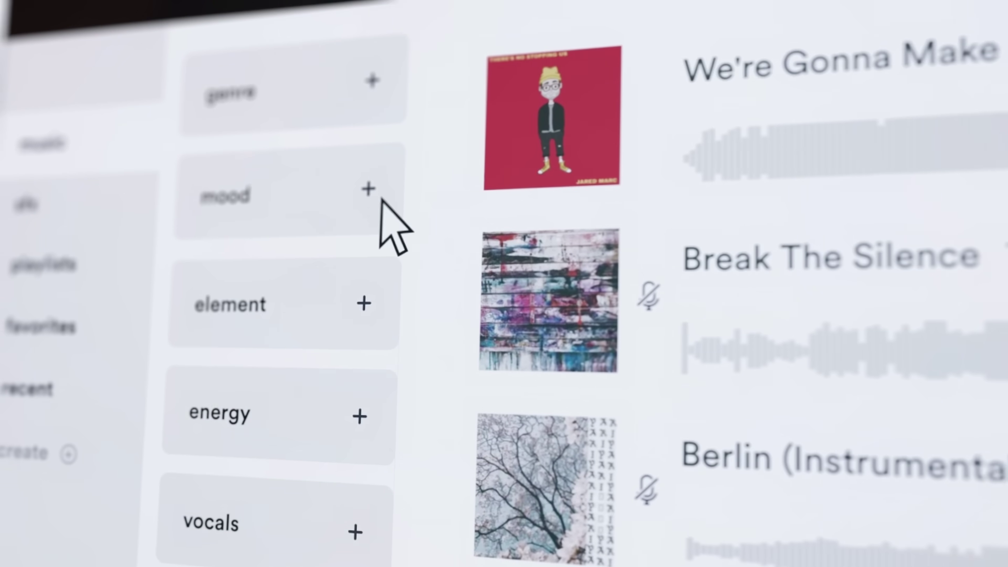
{"action": "left_click", "coordinate": [383, 207]}
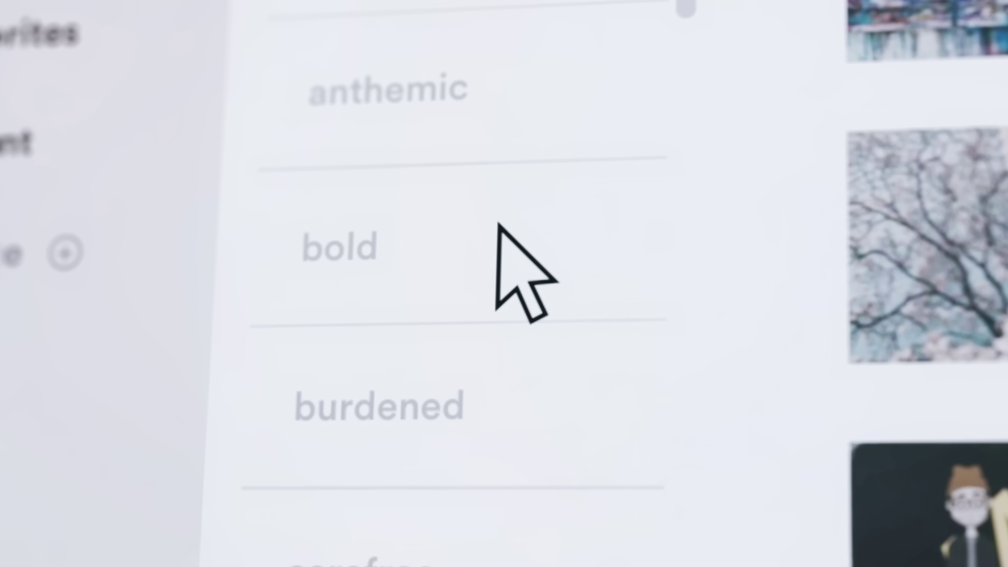
{"action": "left_click", "coordinate": [292, 350]}
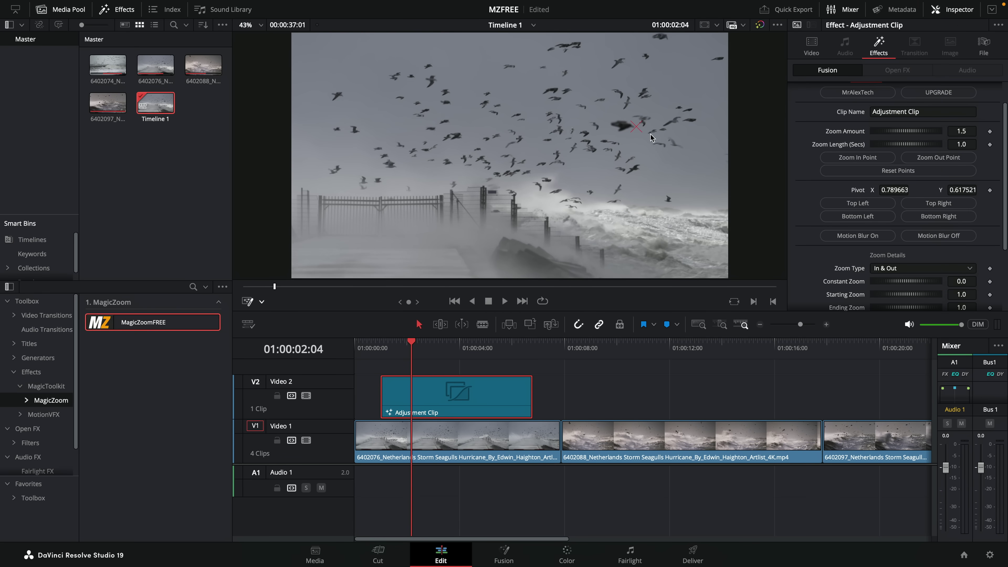
Try moving the zoom's pivot in the viewer and shifting its X value to 0.908327
{"action": "left_click_drag", "start_coordinate": [636, 132], "coordinate": [710, 53]}
{"action": "mouse_move", "coordinate": [877, 191]}
{"action": "left_mouse_down"}
{"action": "mouse_move", "coordinate": [794, 190]}
{"action": "mouse_move", "coordinate": [809, 191]}
{"action": "left_mouse_up"}
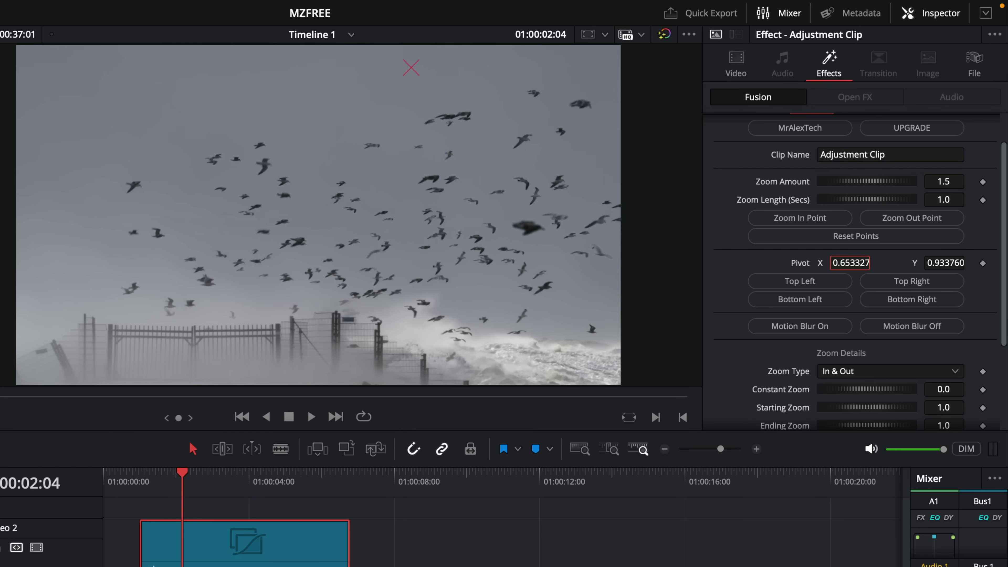
{"action": "mouse_move", "coordinate": [850, 263]}
{"action": "left_mouse_down"}
{"action": "mouse_move", "coordinate": [782, 262]}
{"action": "mouse_move", "coordinate": [926, 262]}
{"action": "left_mouse_up"}
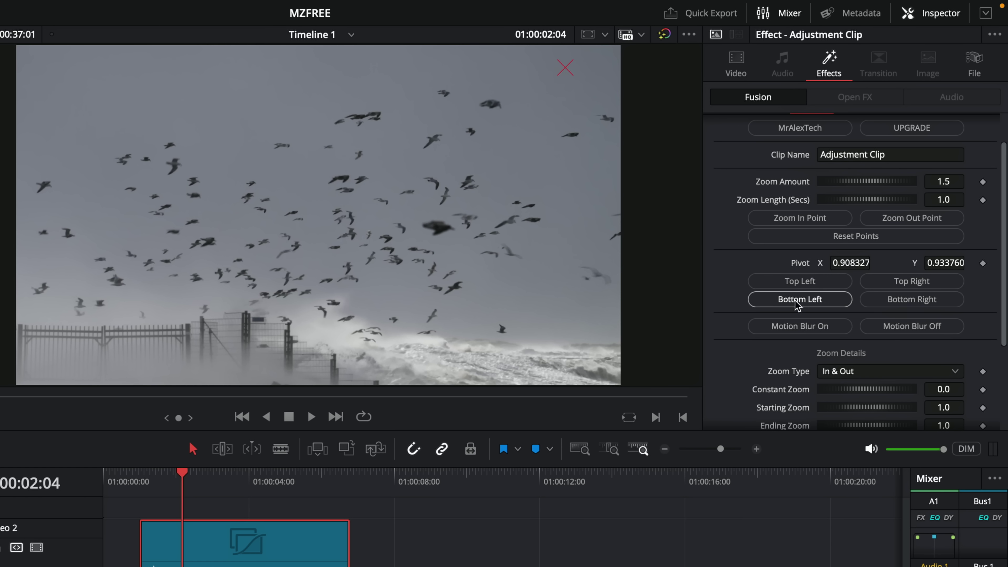
Try the pivot presets for all four corners and reset the pivot to X 0.5, Y 0.5
{"action": "left_click", "coordinate": [795, 283]}
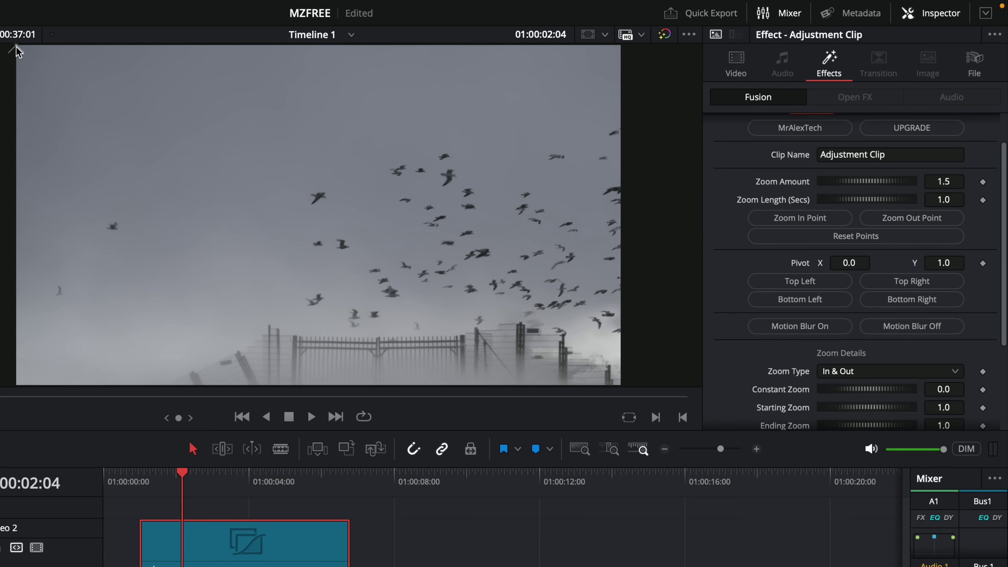
{"action": "left_click", "coordinate": [900, 283]}
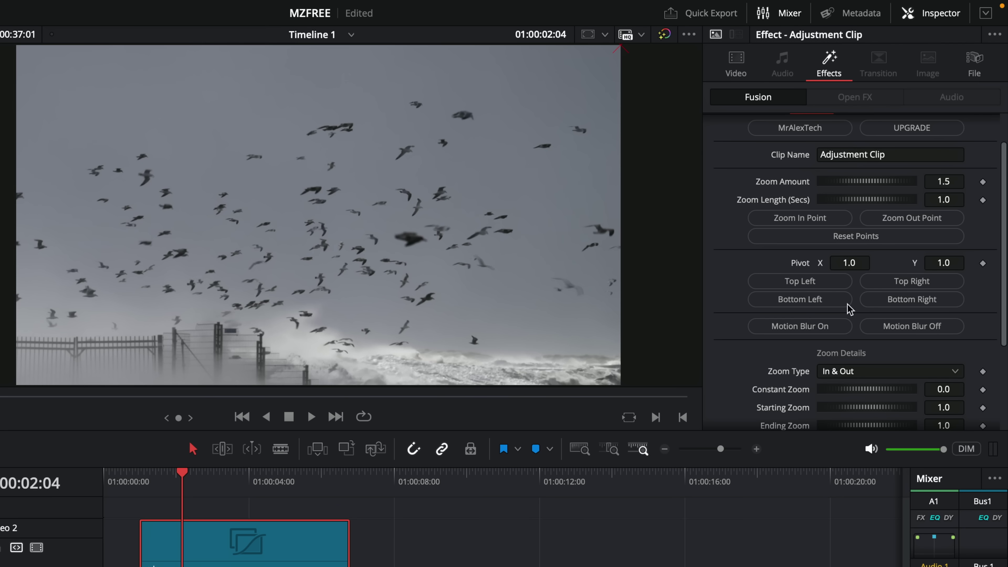
{"action": "left_click", "coordinate": [804, 303]}
{"action": "left_click", "coordinate": [894, 302]}
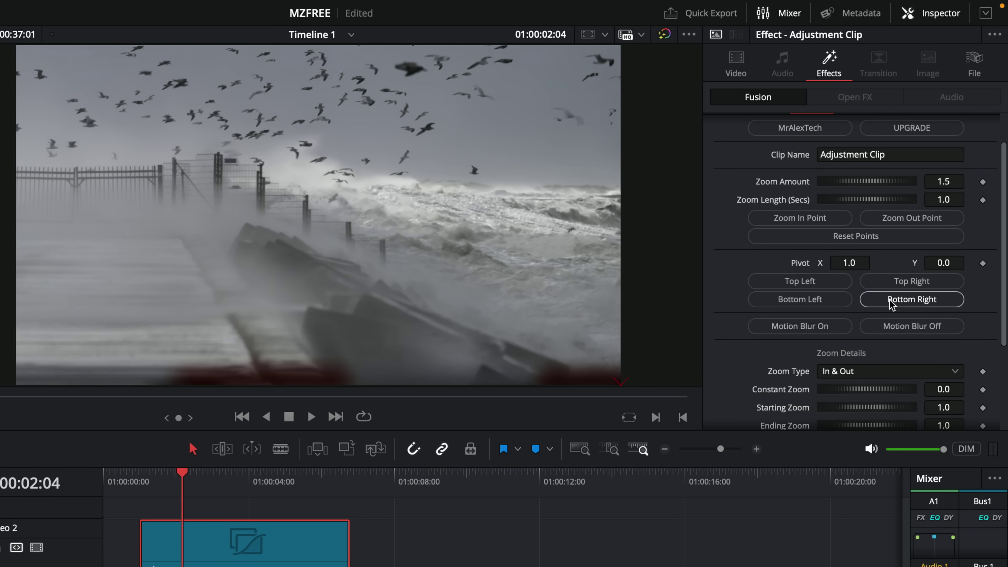
{"action": "double_click", "coordinate": [800, 264]}
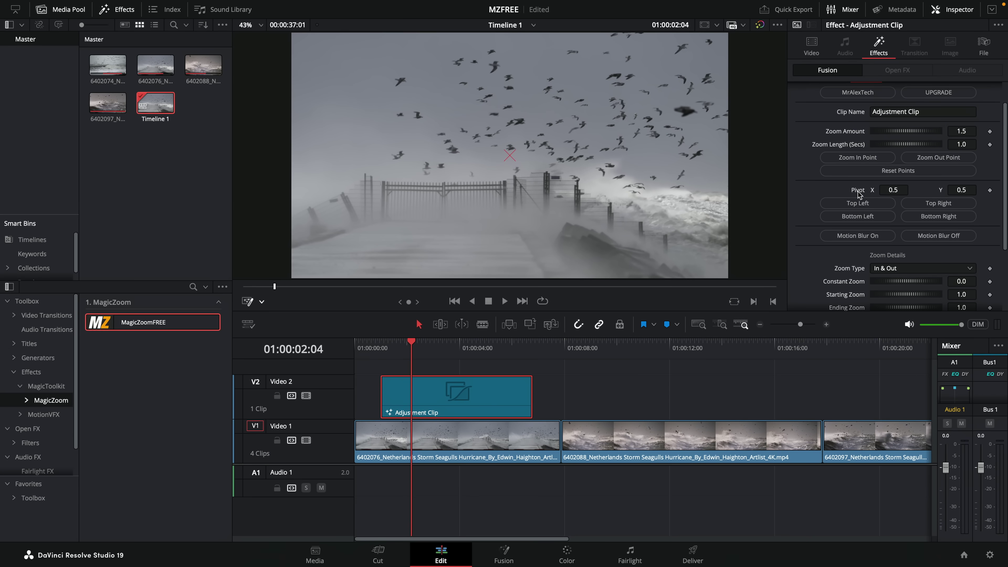
Play the centred zoom from the start of the adjustment clip twice
{"action": "left_click", "coordinate": [385, 351]}
{"action": "key", "text": "space"}
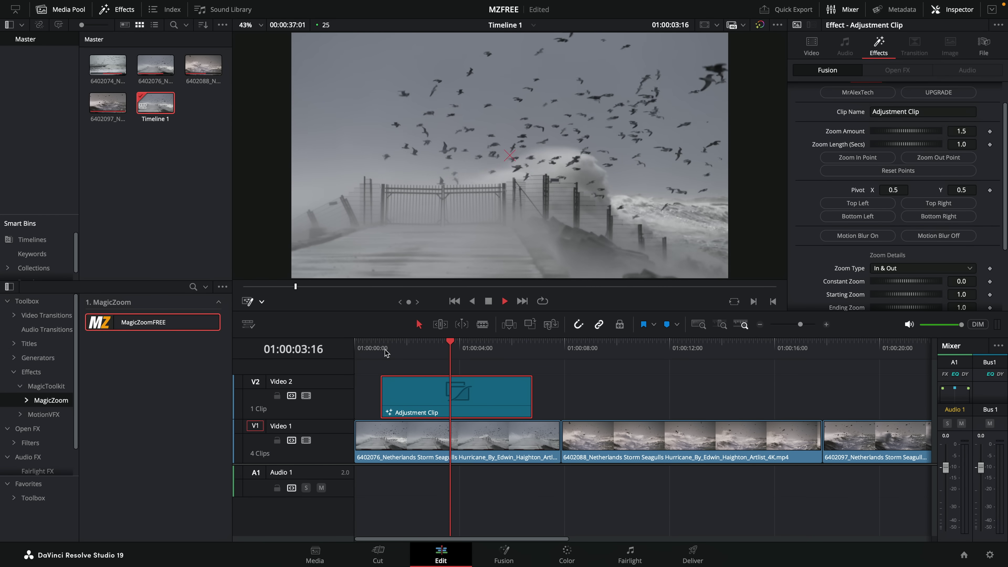
{"action": "left_click", "coordinate": [386, 352]}
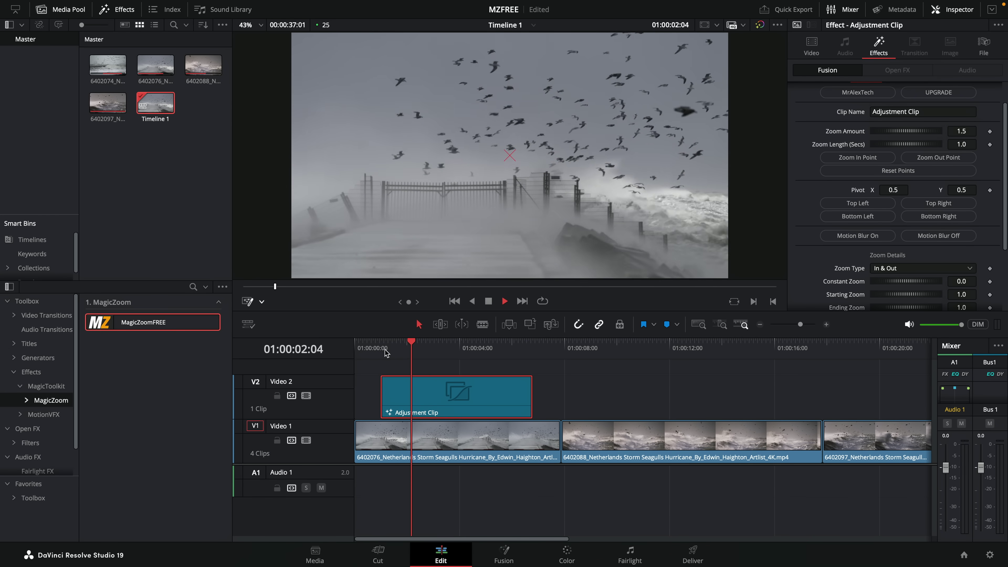
Turn on motion blur for the zoom at 1.0 and play it from 01:00:01:00
{"action": "key", "text": "space"}
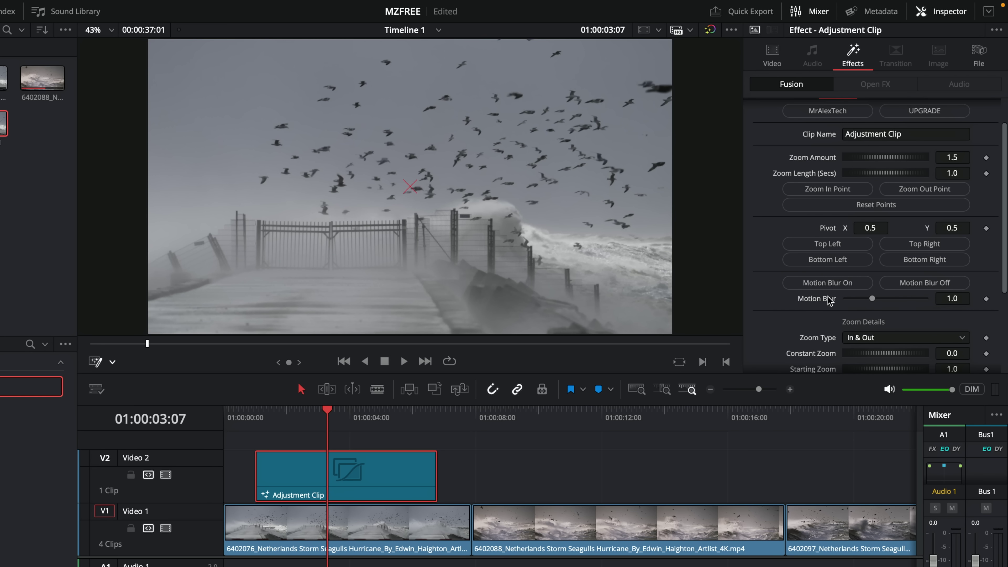
{"action": "left_click_drag", "start_coordinate": [306, 422], "coordinate": [258, 423]}
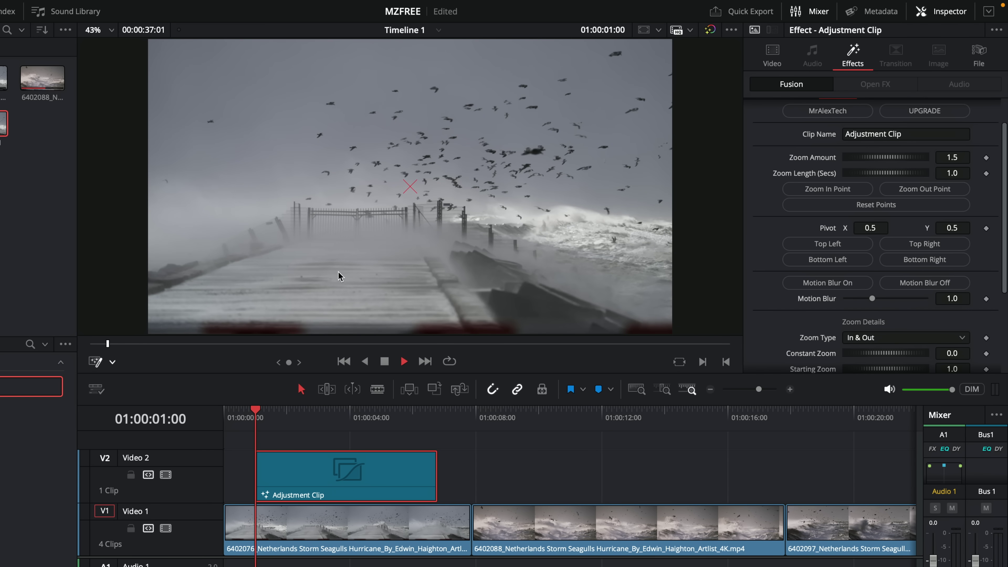
{"action": "key", "text": "space"}
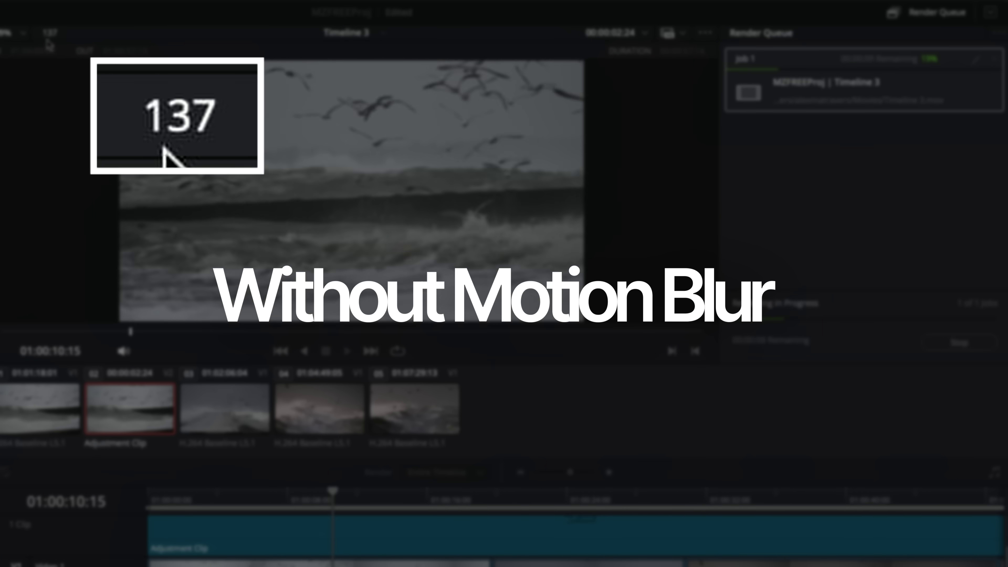
Set the zoom's motion blur to 1.606 and play it from the start of the adjustment clip
{"action": "left_click", "coordinate": [834, 283]}
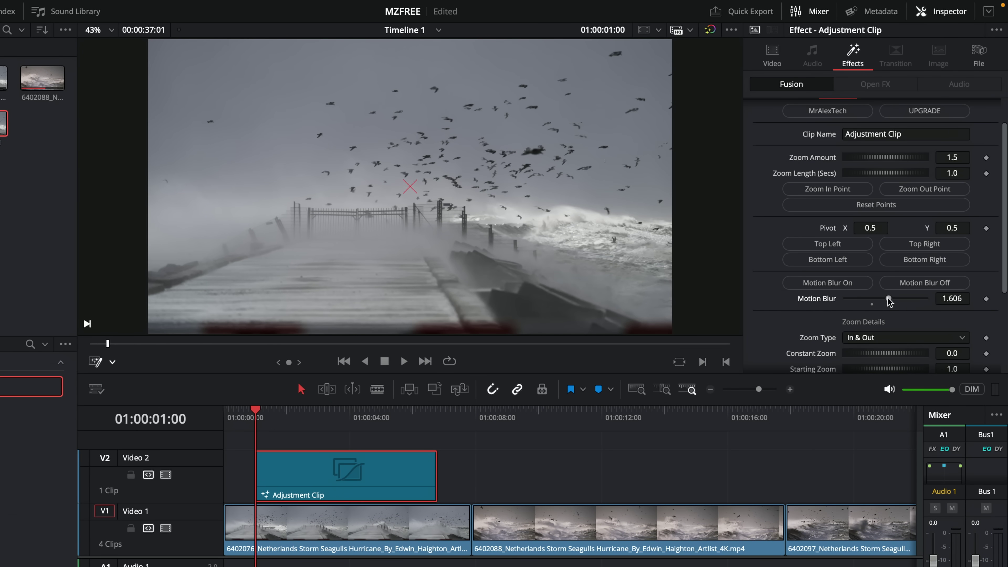
{"action": "key", "text": "space"}
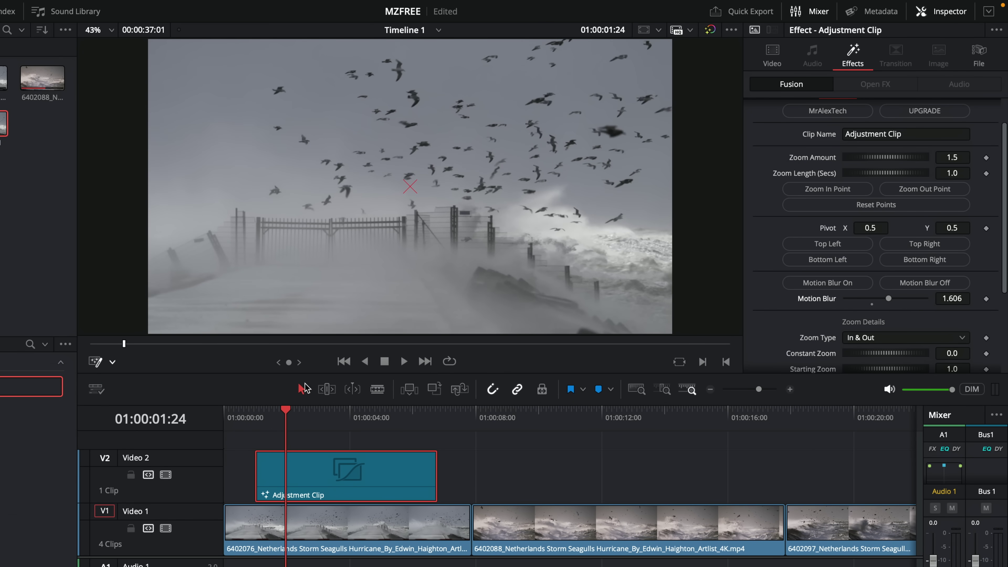
{"action": "left_click", "coordinate": [257, 422]}
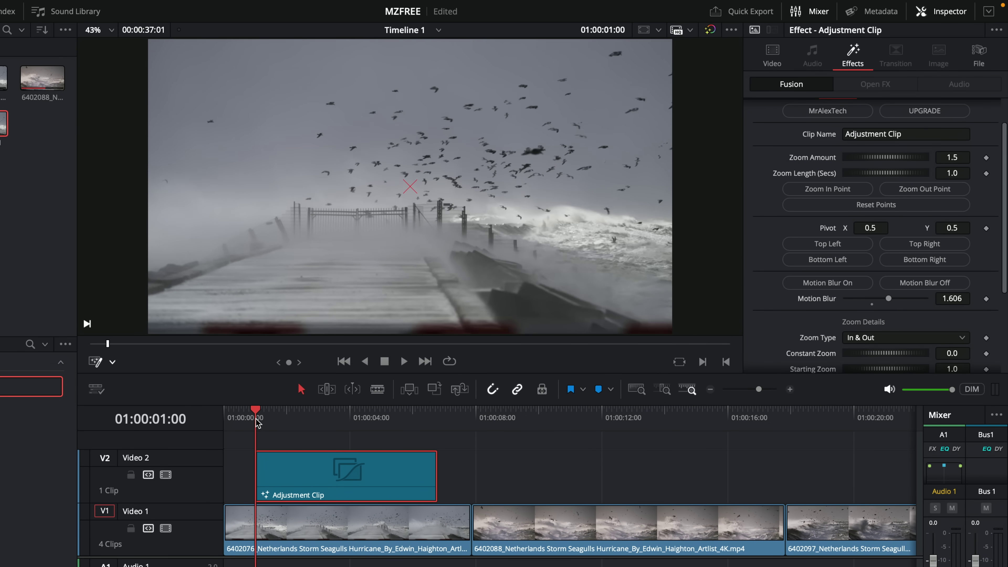
Set the zoom amount to 1.92 and the zoom length to 0.855 seconds, and play the zoom from 01:00:01:00
{"action": "mouse_move", "coordinate": [860, 160]}
{"action": "left_mouse_down"}
{"action": "mouse_move", "coordinate": [880, 162]}
{"action": "mouse_move", "coordinate": [868, 175]}
{"action": "left_mouse_up"}
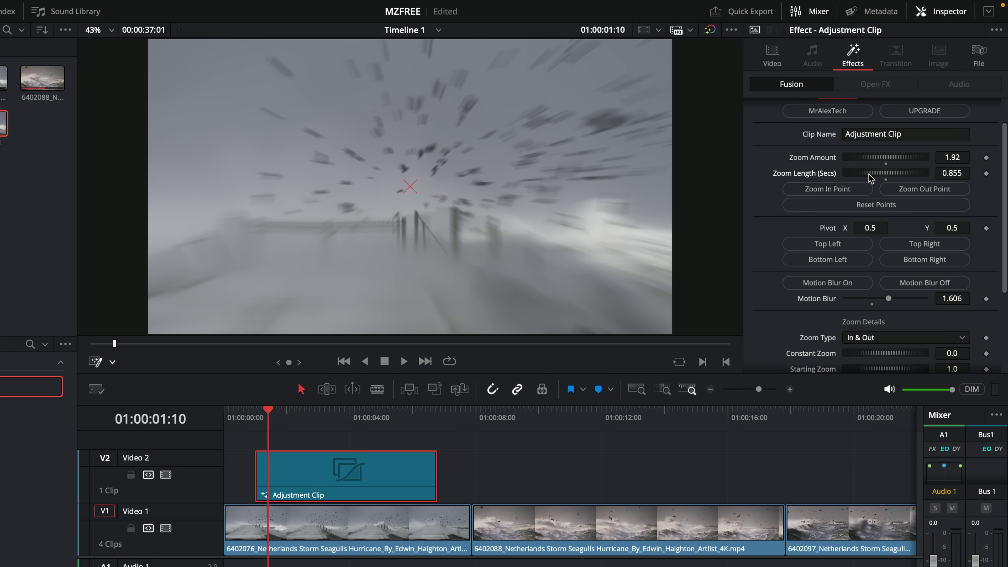
{"action": "mouse_move", "coordinate": [260, 420]}
{"action": "left_mouse_down"}
{"action": "mouse_move", "coordinate": [274, 419]}
{"action": "mouse_move", "coordinate": [260, 422]}
{"action": "left_mouse_up"}
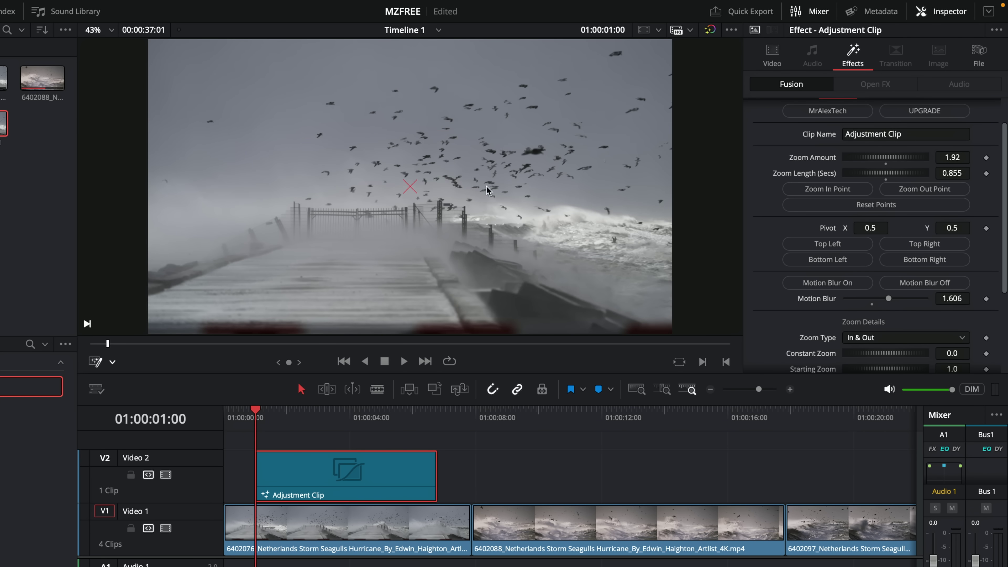
{"action": "key", "text": "space"}
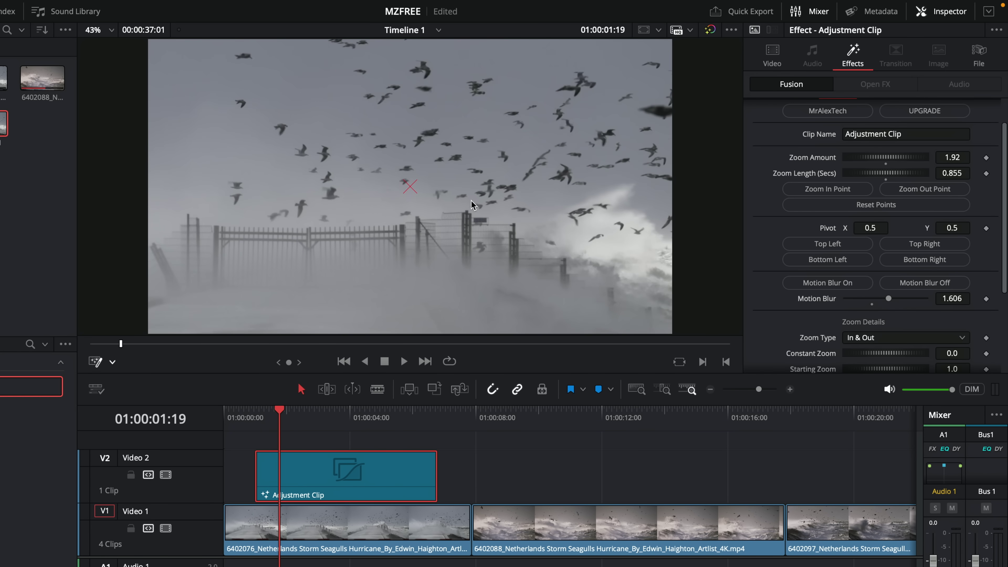
Try motion blur at 2.835, reset it to 1.0 and turn motion blur off
{"action": "key", "text": "space"}
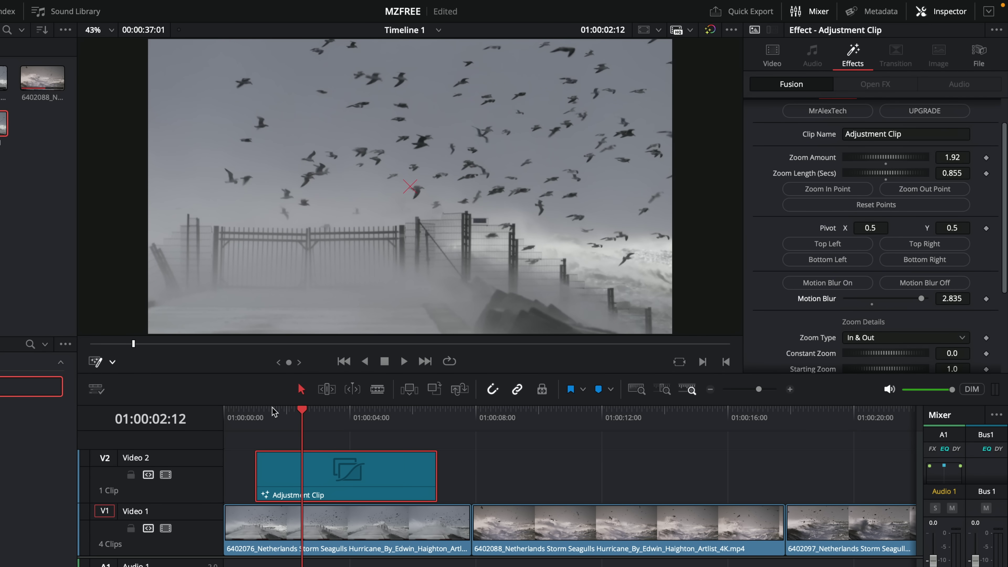
{"action": "left_click", "coordinate": [260, 412]}
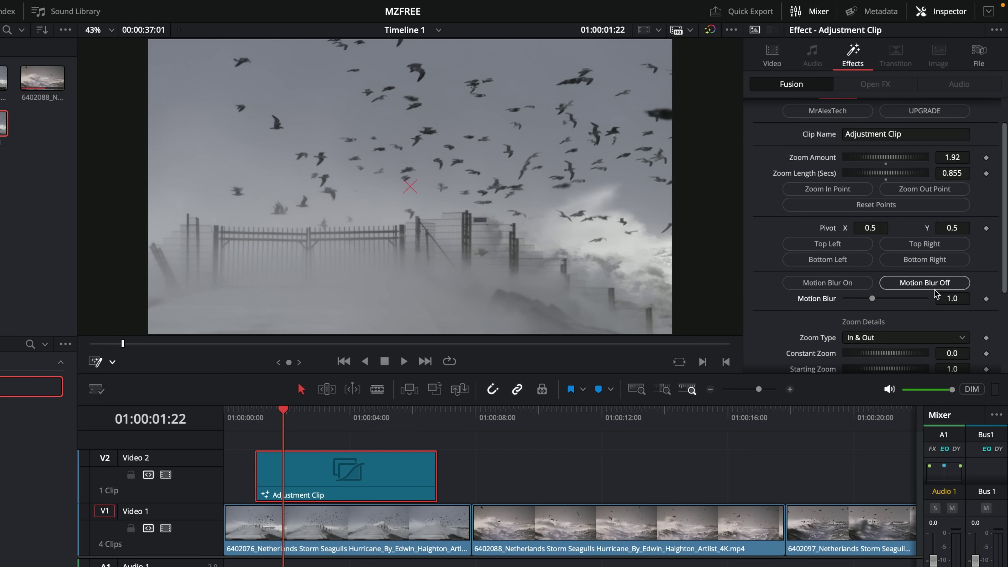
{"action": "scroll", "coordinate": [841, 274], "scroll_direction": "down", "scroll_amount": 4}
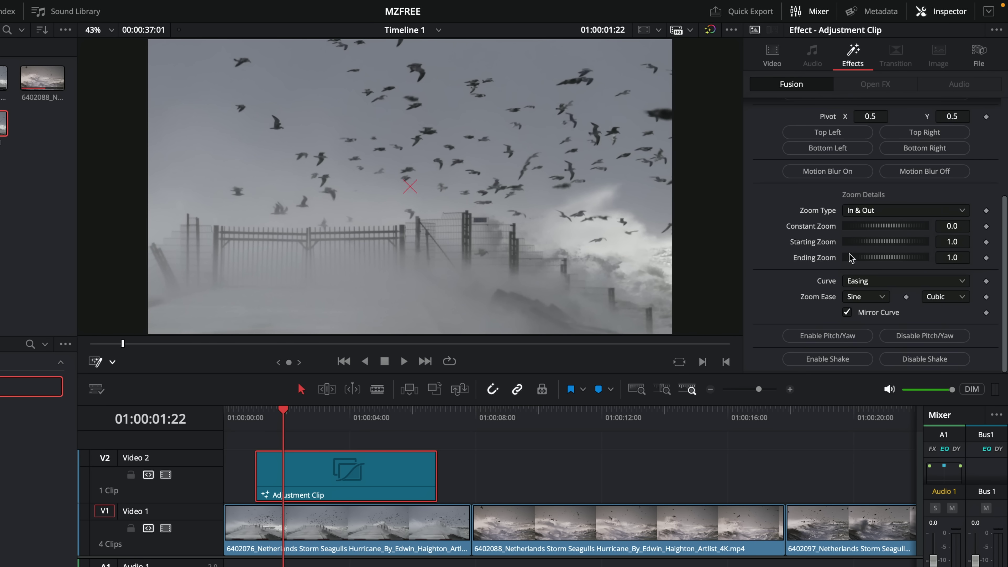
Play the In & Out zoom from 01:00:01:00, set the zoom type to In Only and preview it
{"action": "left_click_drag", "start_coordinate": [288, 418], "coordinate": [254, 417]}
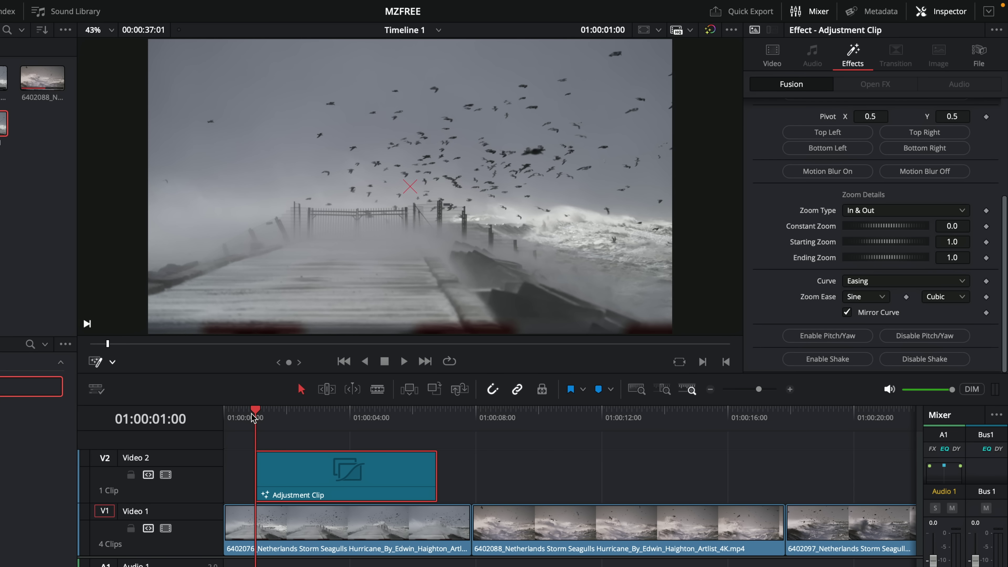
{"action": "key", "text": "space"}
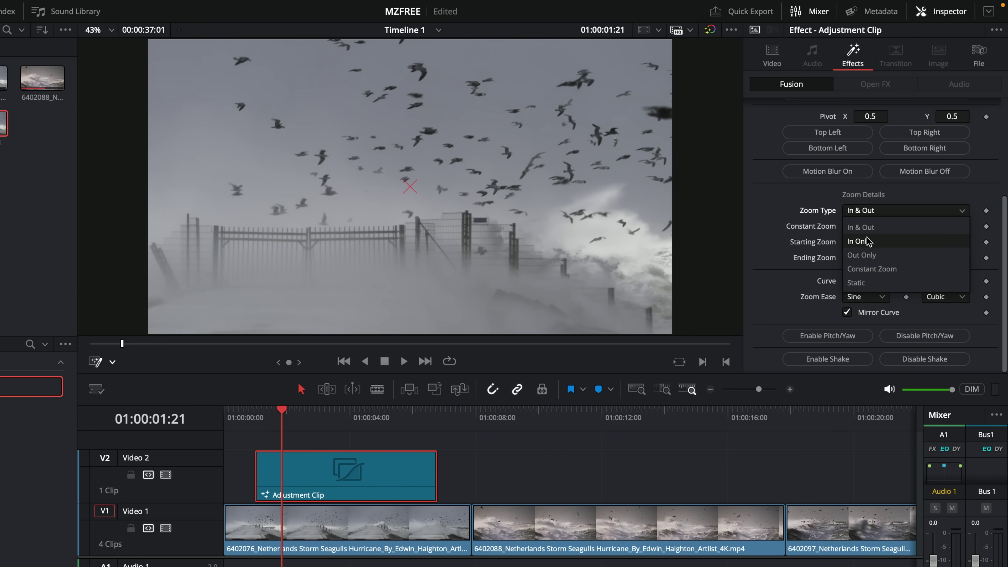
{"action": "left_click", "coordinate": [859, 241]}
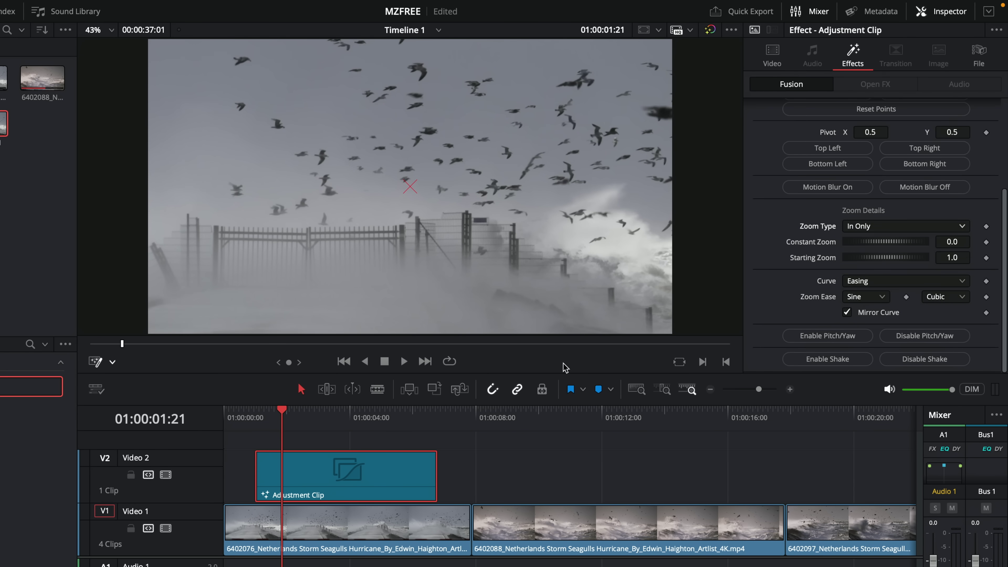
{"action": "key", "text": "space"}
{"action": "key", "text": "space"}
Shorten the adjustment clip's end to just past 01:00:04:00 and play across the clip's end with the In Only zoom
{"action": "left_click_drag", "start_coordinate": [363, 473], "coordinate": [356, 473]}
{"action": "key", "text": "space"}
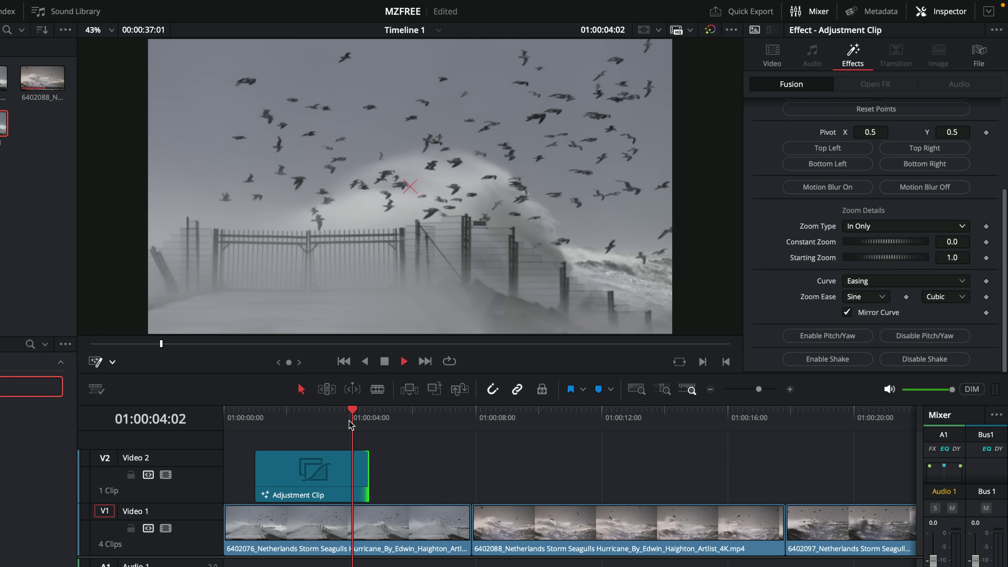
{"action": "left_click", "coordinate": [339, 419]}
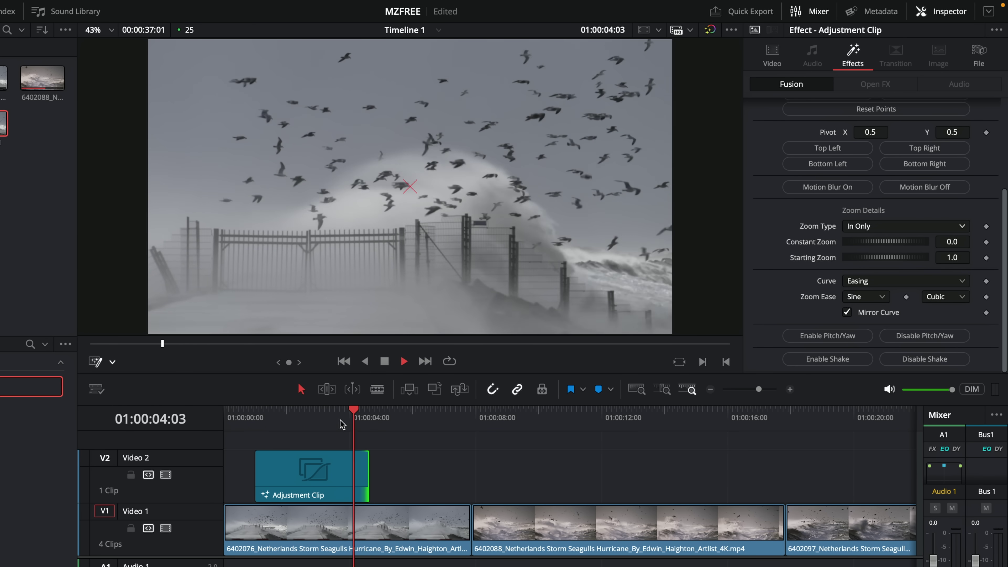
{"action": "key", "text": "space"}
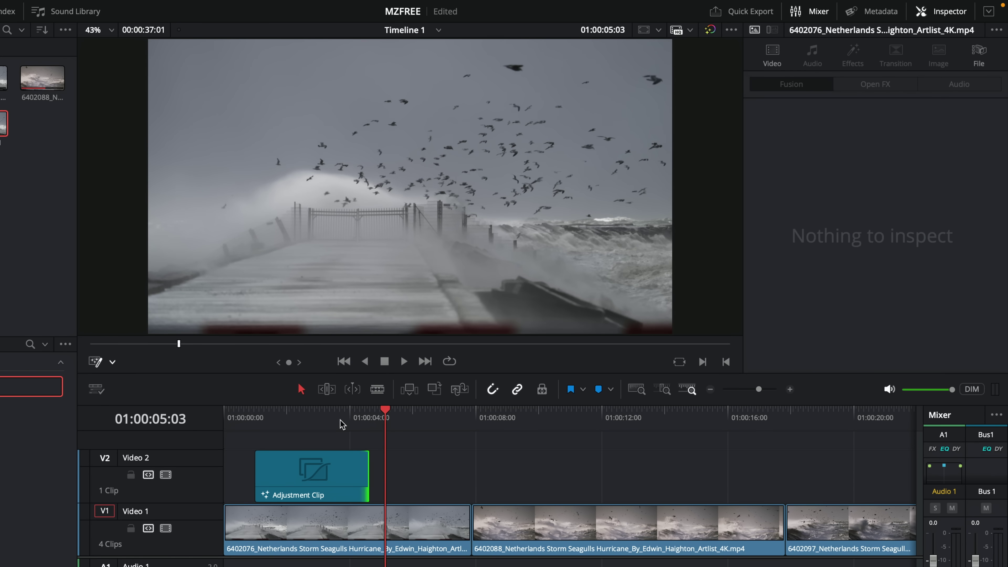
Set the adjustment clip's zoom type to Out Only and play the clip from just before its start
{"action": "left_click", "coordinate": [342, 470]}
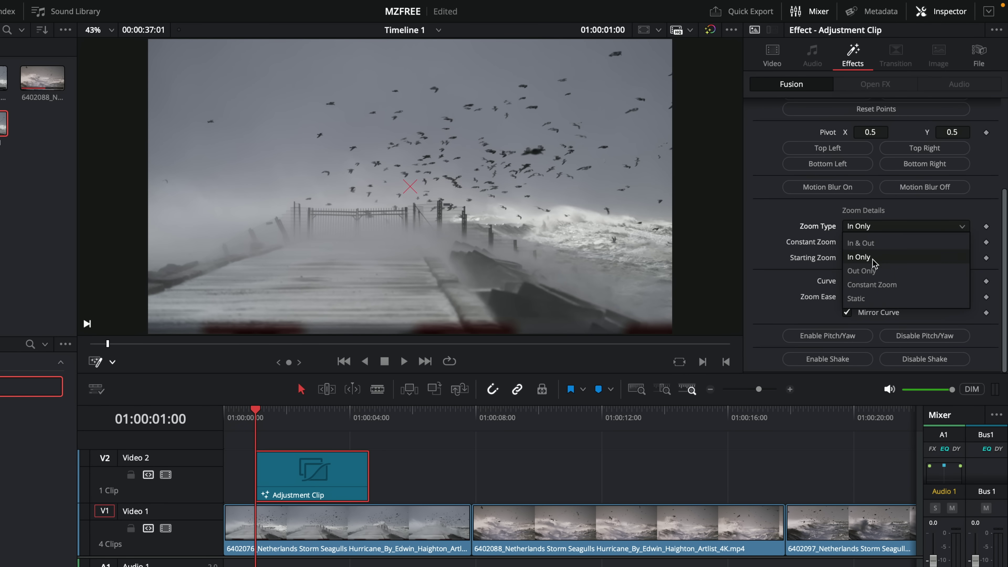
{"action": "left_click", "coordinate": [871, 271]}
{"action": "left_click", "coordinate": [248, 423]}
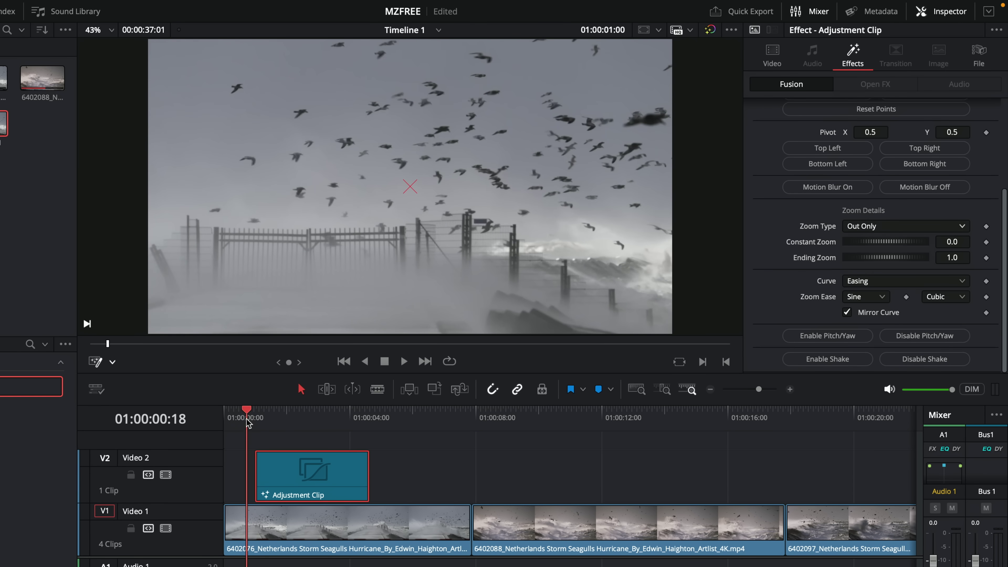
{"action": "key", "text": "space"}
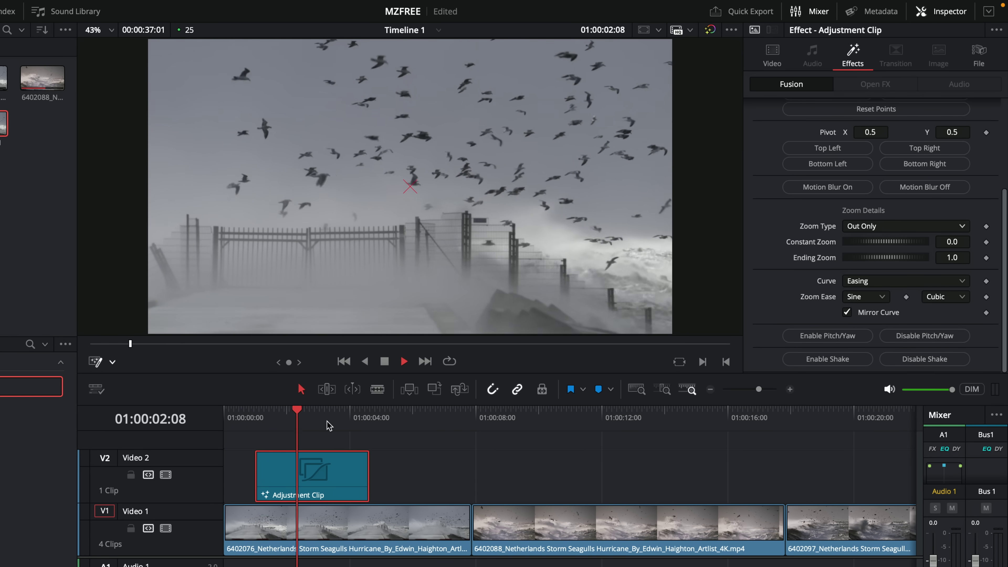
{"action": "key", "text": "space"}
Set the zoom type to Constant Zoom and extend the adjustment clip almost to the end of the first video clip
{"action": "left_click", "coordinate": [918, 230]}
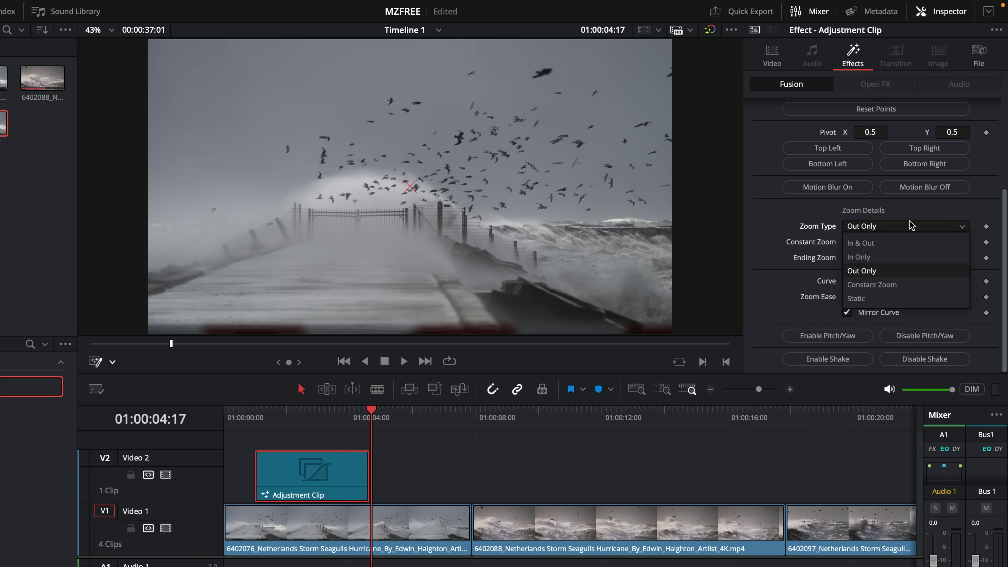
{"action": "left_click", "coordinate": [889, 286]}
{"action": "key", "text": "Up"}
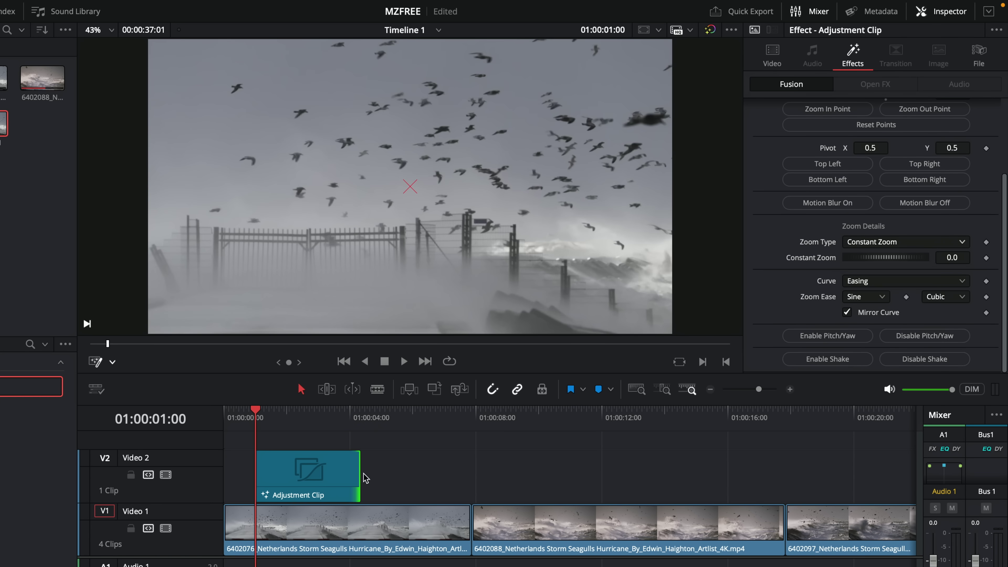
{"action": "left_click_drag", "start_coordinate": [368, 479], "coordinate": [440, 482]}
{"action": "left_click", "coordinate": [379, 479]}
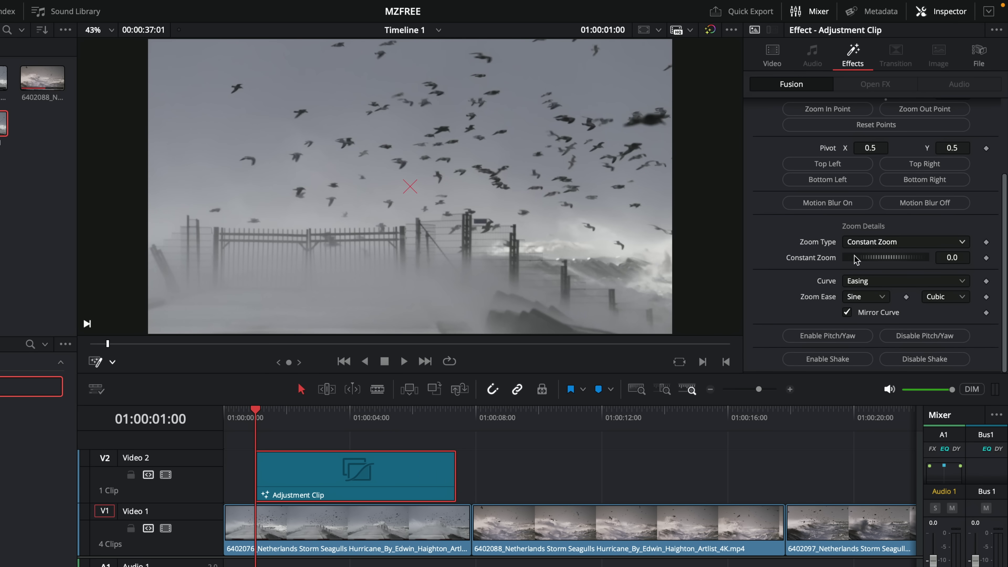
Try a constant zoom value of 0.522, play the clip and reset the value
{"action": "left_click_drag", "start_coordinate": [852, 256], "coordinate": [883, 261]}
{"action": "key", "text": "space"}
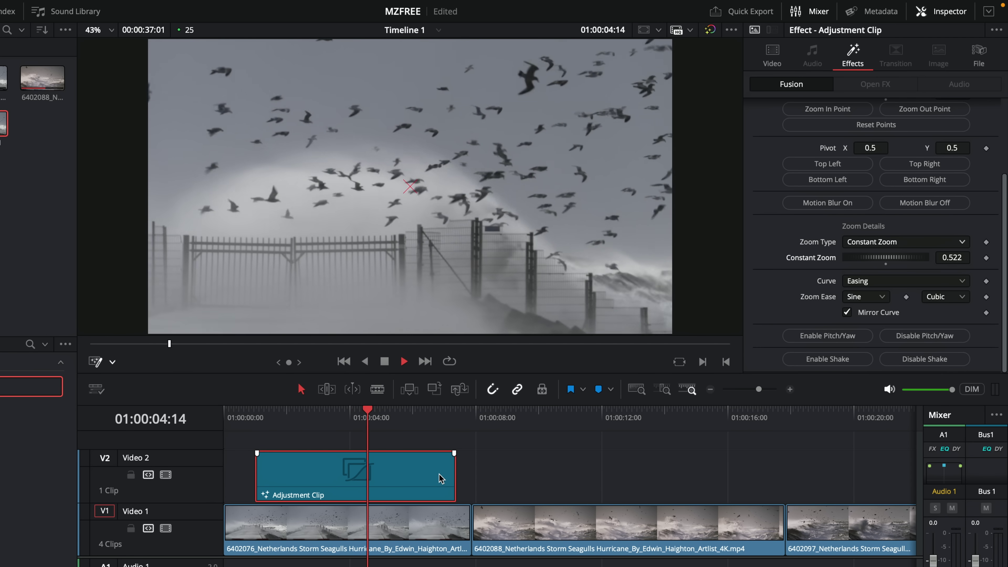
{"action": "double_click", "coordinate": [881, 256]}
{"action": "key", "text": "space"}
Set the zoom type to Static and play the adjustment clip from its start
{"action": "left_click", "coordinate": [881, 242]}
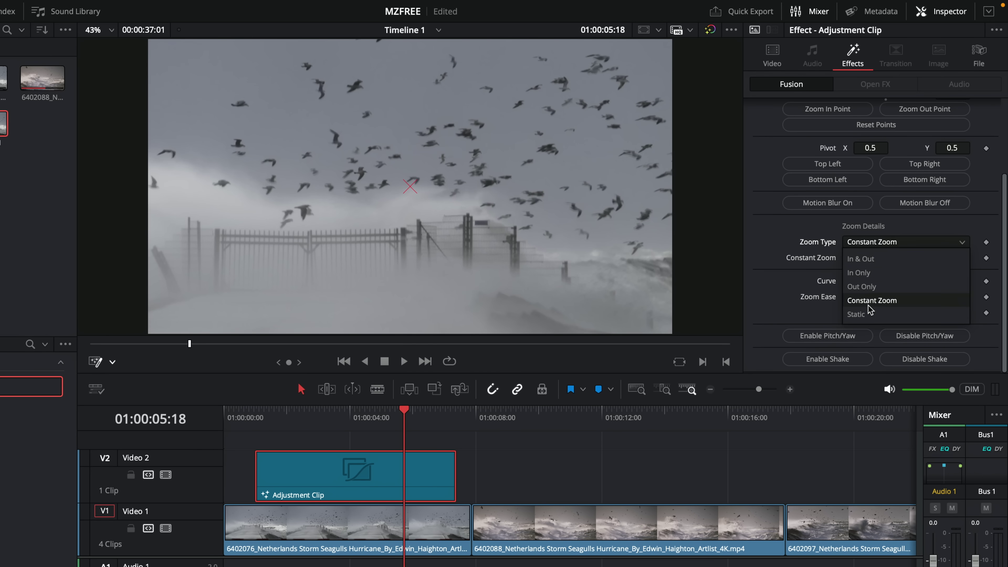
{"action": "left_click", "coordinate": [866, 314]}
{"action": "left_click", "coordinate": [356, 417]}
{"action": "left_click", "coordinate": [254, 417]}
{"action": "key", "text": "space"}
Set the zoom amount to 2.021 and play the static zoom from before the adjustment clip
{"action": "scroll", "coordinate": [833, 179], "scroll_direction": "up", "scroll_amount": 3}
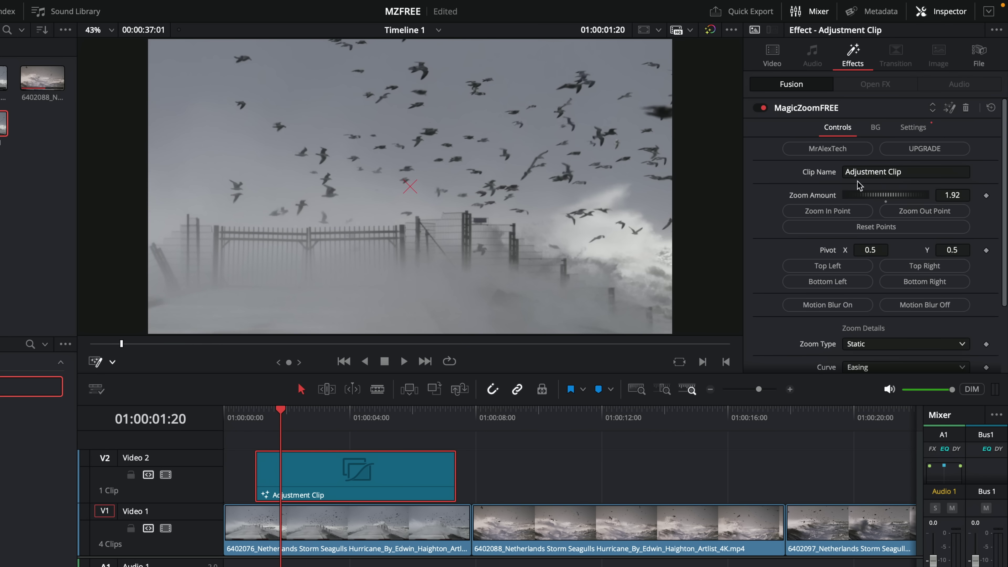
{"action": "left_click_drag", "start_coordinate": [876, 198], "coordinate": [879, 197]}
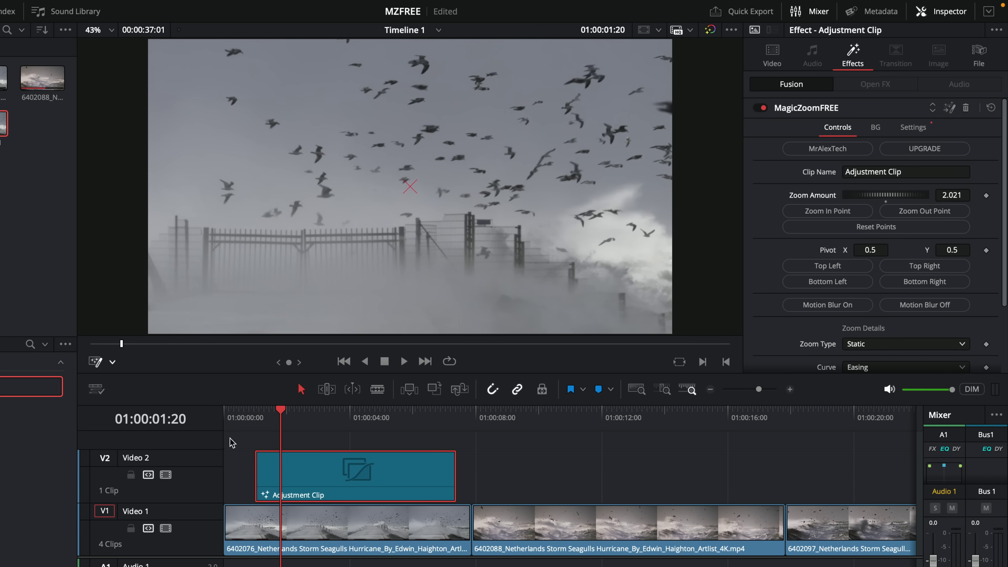
{"action": "left_click", "coordinate": [245, 413]}
{"action": "key", "text": "space"}
{"action": "key", "text": "space"}
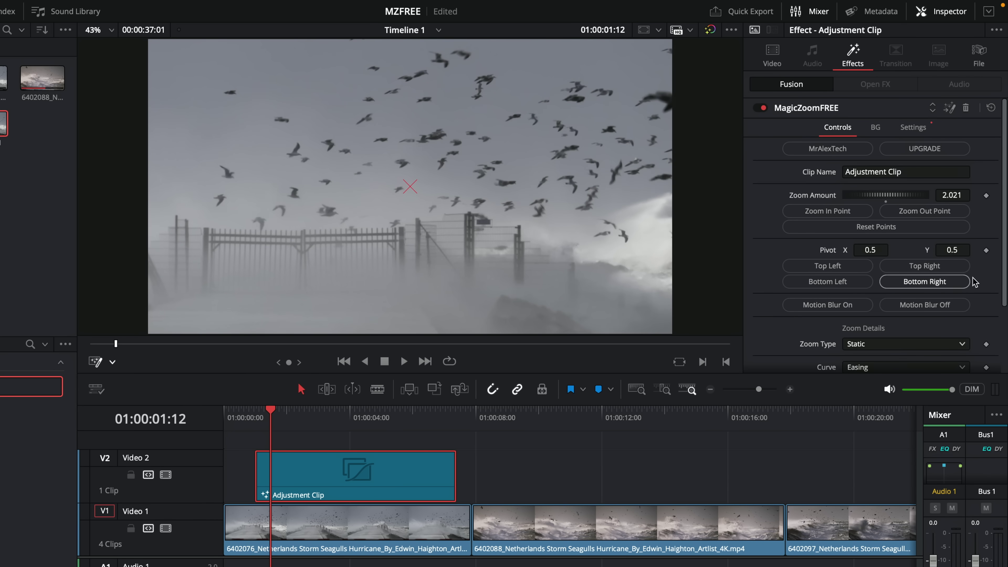
Set the zoom type back to In & Out and review the other zoom types without changing it
{"action": "scroll", "coordinate": [924, 281], "scroll_direction": "down", "scroll_amount": 3}
{"action": "left_click", "coordinate": [869, 258]}
{"action": "left_click", "coordinate": [859, 276]}
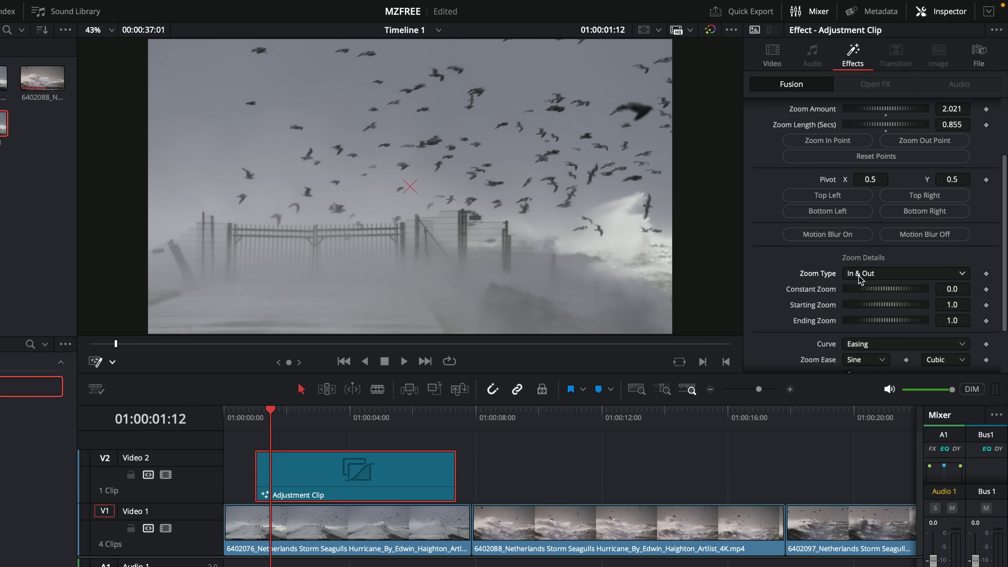
{"action": "left_click", "coordinate": [861, 276]}
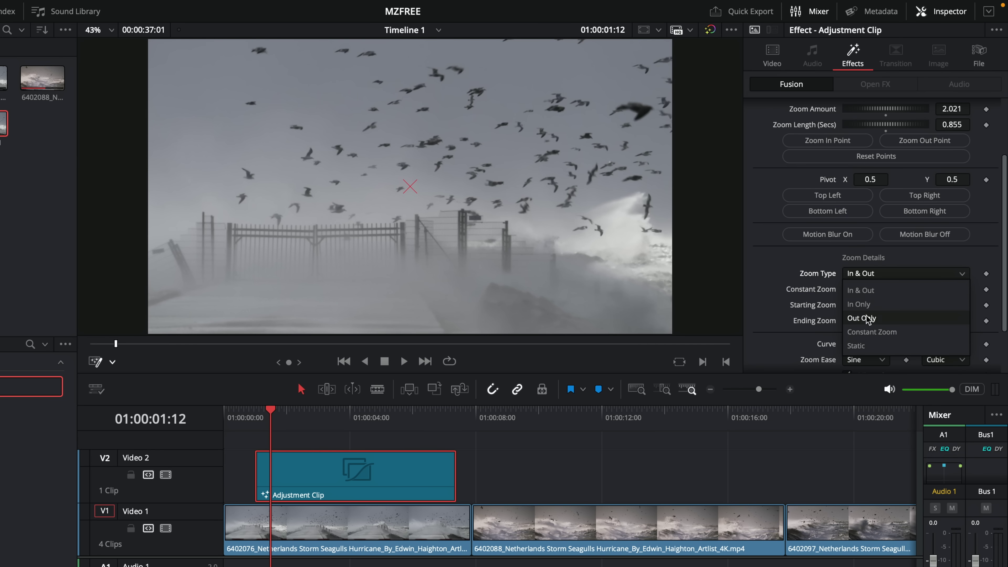
{"action": "left_click", "coordinate": [872, 273]}
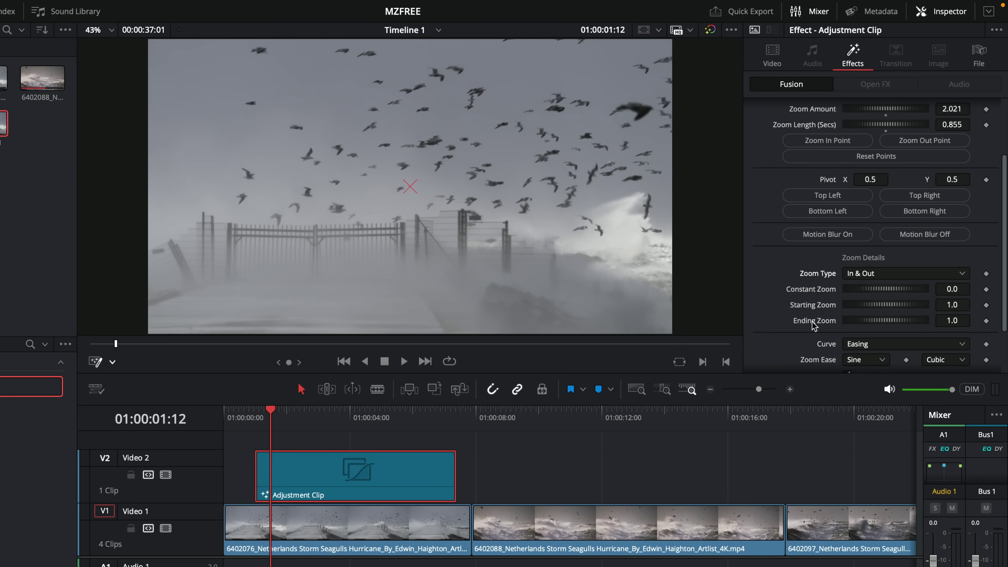
Play the In & Out zoom from 01:00:01:00 and check the end of the adjustment clip
{"action": "key", "text": "Up"}
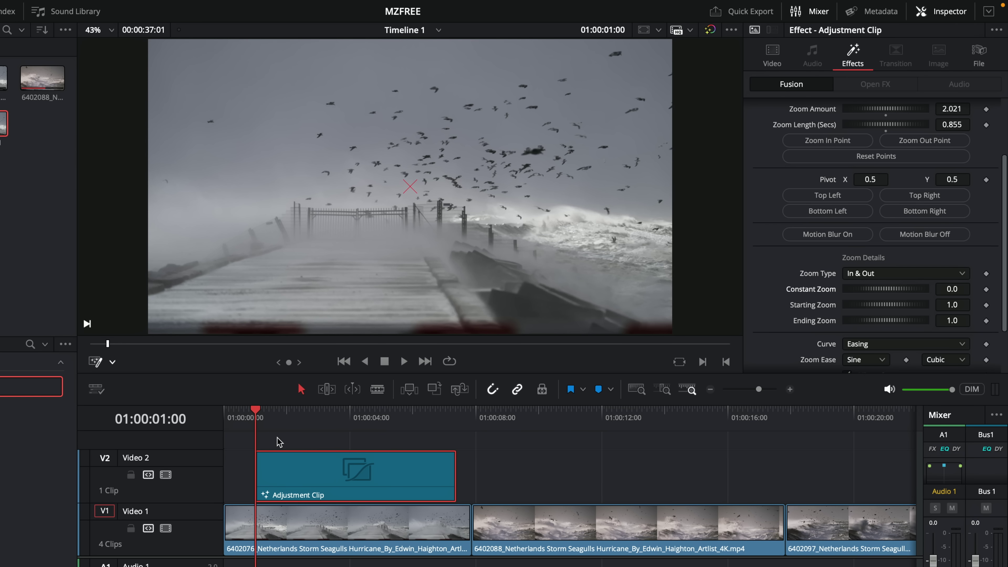
{"action": "key", "text": "space"}
{"action": "left_click", "coordinate": [434, 432]}
{"action": "left_click", "coordinate": [435, 431]}
{"action": "left_click", "coordinate": [273, 430]}
Set the constant zoom to -0.232 and play the In & Out zoom from the start of the adjustment clip
{"action": "key", "text": "Up"}
{"action": "left_click_drag", "start_coordinate": [909, 291], "coordinate": [905, 291]}
{"action": "key", "text": "space"}
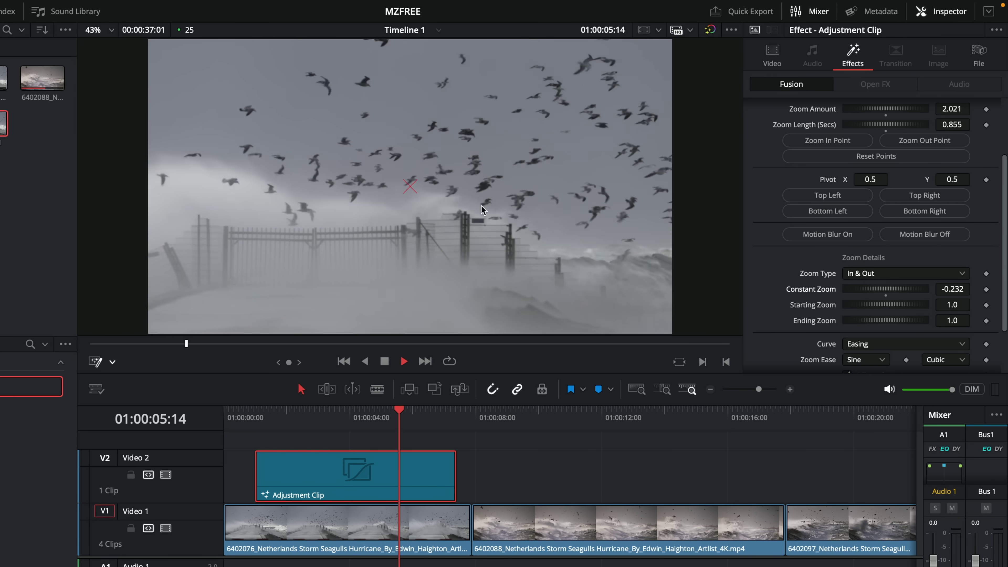
Set the starting zoom to 2.956 at 01:00:01:00 and play the zoom from before the adjustment clip
{"action": "left_click", "coordinate": [254, 424]}
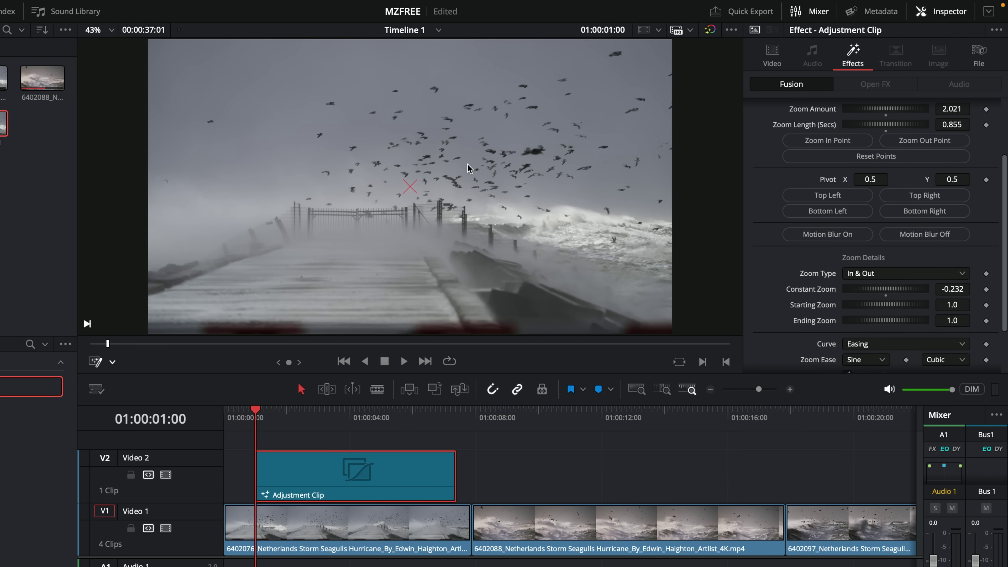
{"action": "left_click_drag", "start_coordinate": [853, 306], "coordinate": [947, 312]}
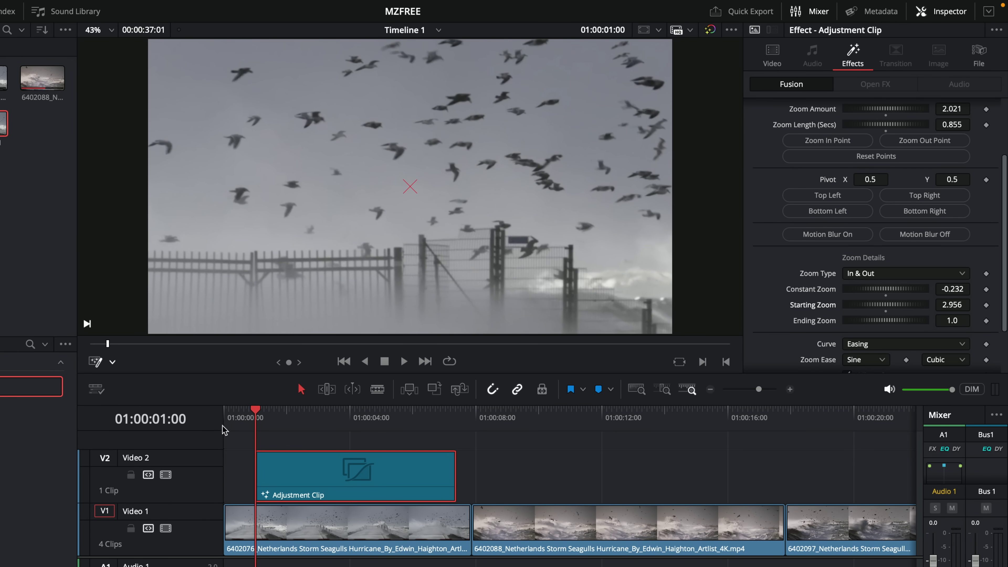
{"action": "left_click", "coordinate": [234, 422]}
{"action": "key", "text": "space"}
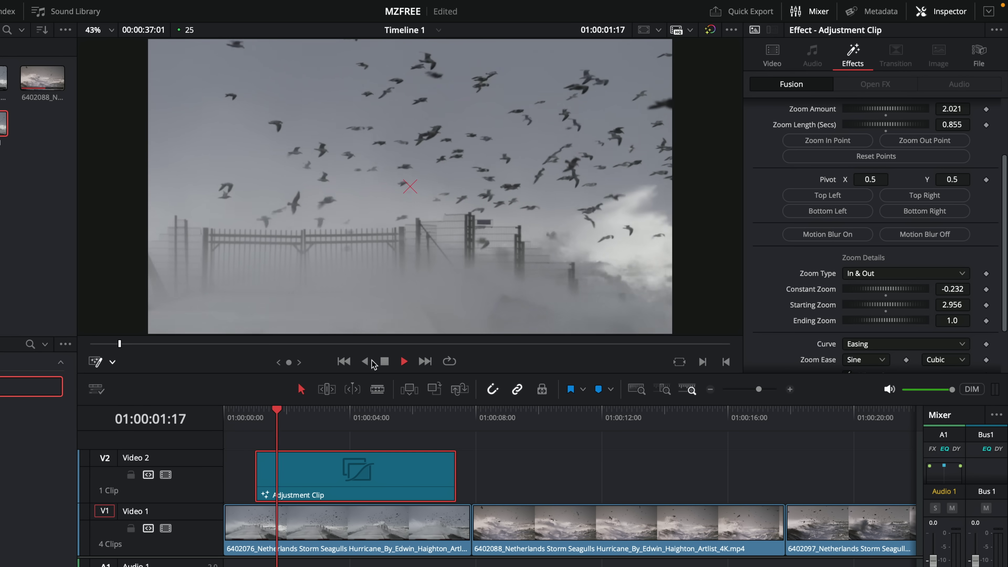
{"action": "scroll", "coordinate": [876, 190], "scroll_direction": "up", "scroll_amount": 3}
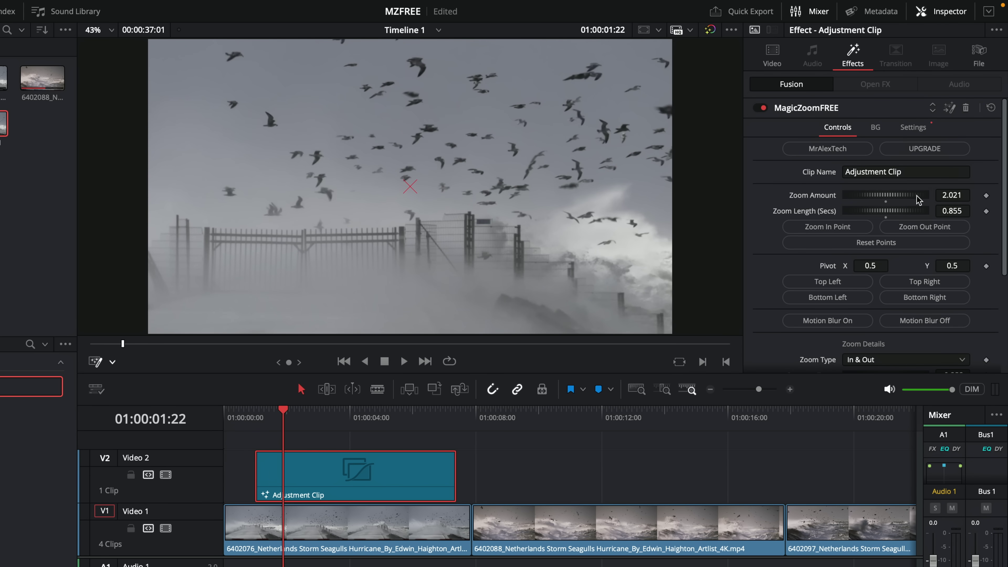
Reset the starting zoom to 1.0 with the playhead at the adjustment clip's start, 01:00:01:00
{"action": "scroll", "coordinate": [837, 229], "scroll_direction": "down", "scroll_amount": 5}
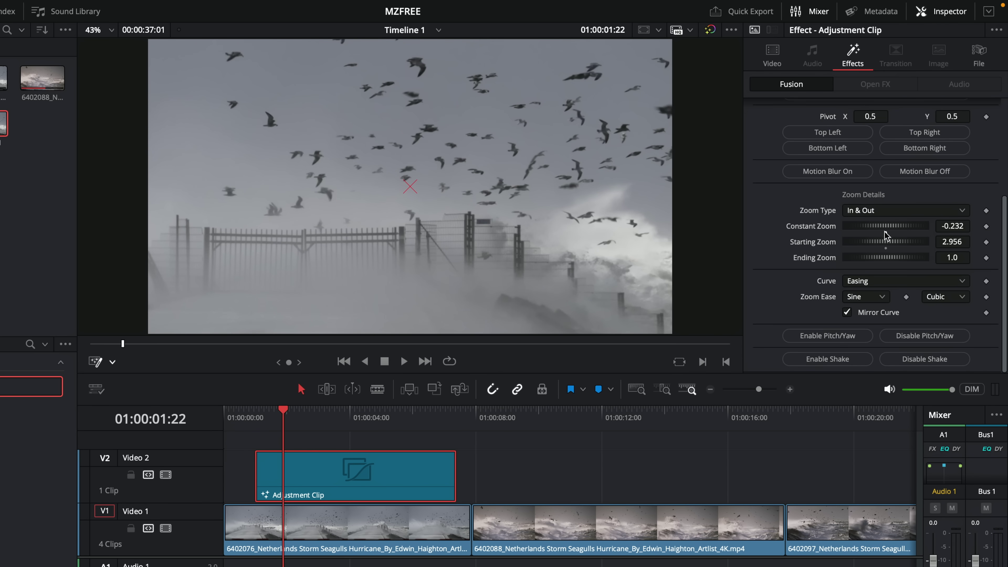
{"action": "left_click_drag", "start_coordinate": [885, 240], "coordinate": [912, 241]}
{"action": "left_click_drag", "start_coordinate": [265, 420], "coordinate": [260, 426]}
{"action": "double_click", "coordinate": [811, 242]}
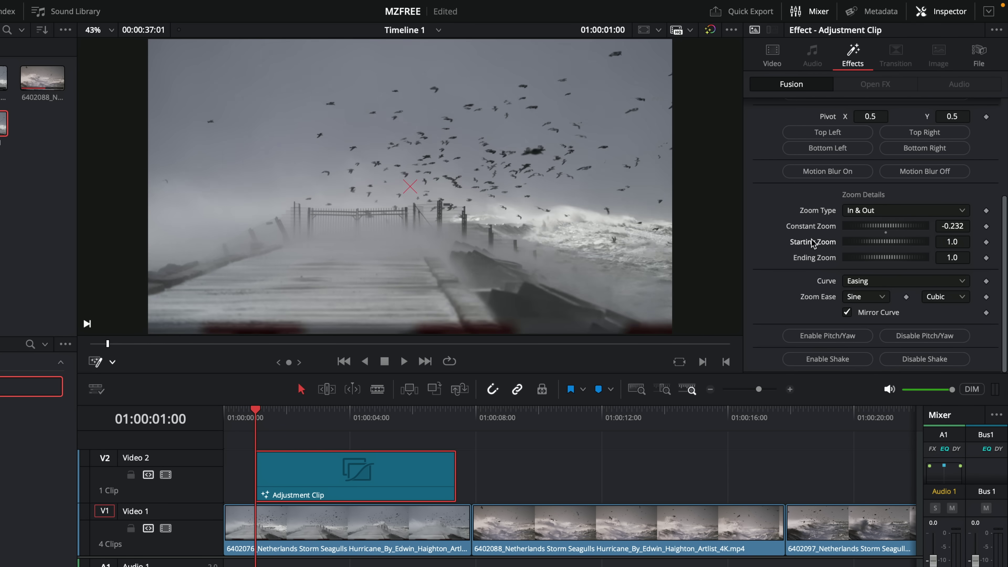
Set the ending zoom to 0.696, check it near the end of the adjustment clip, and raise it to 1.899
{"action": "left_click", "coordinate": [454, 420]}
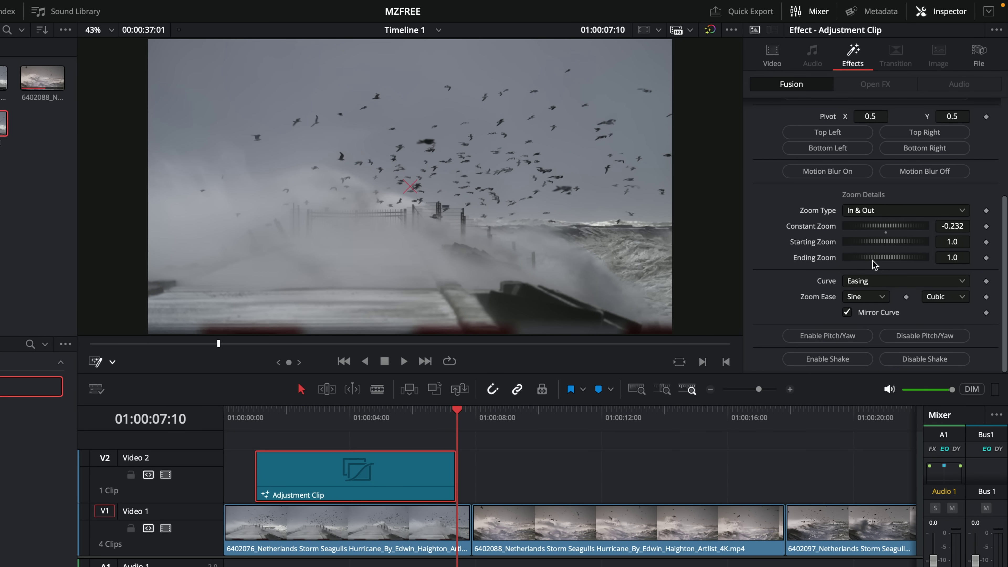
{"action": "left_click_drag", "start_coordinate": [898, 261], "coordinate": [879, 262]}
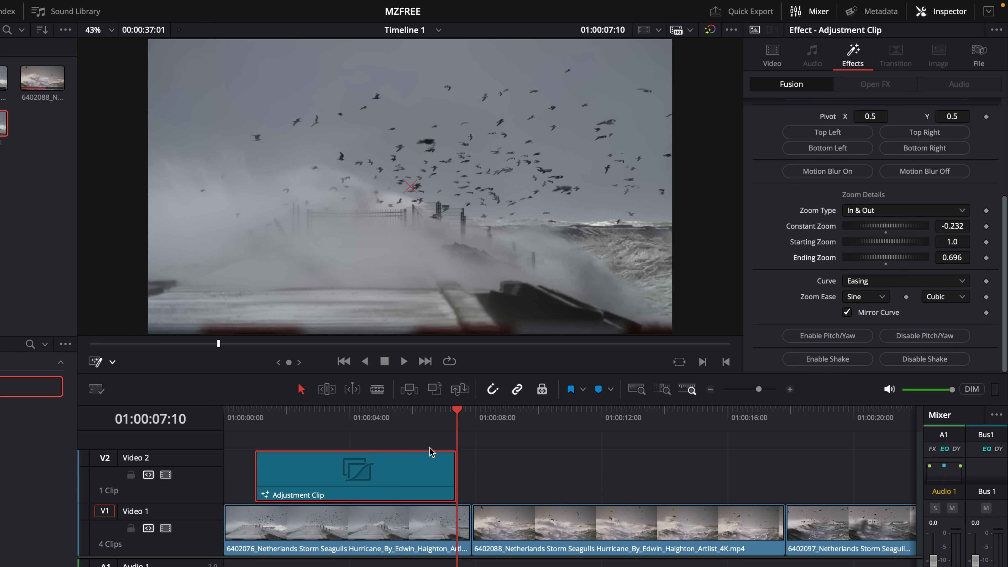
{"action": "left_click", "coordinate": [434, 420]}
{"action": "left_click", "coordinate": [451, 420]}
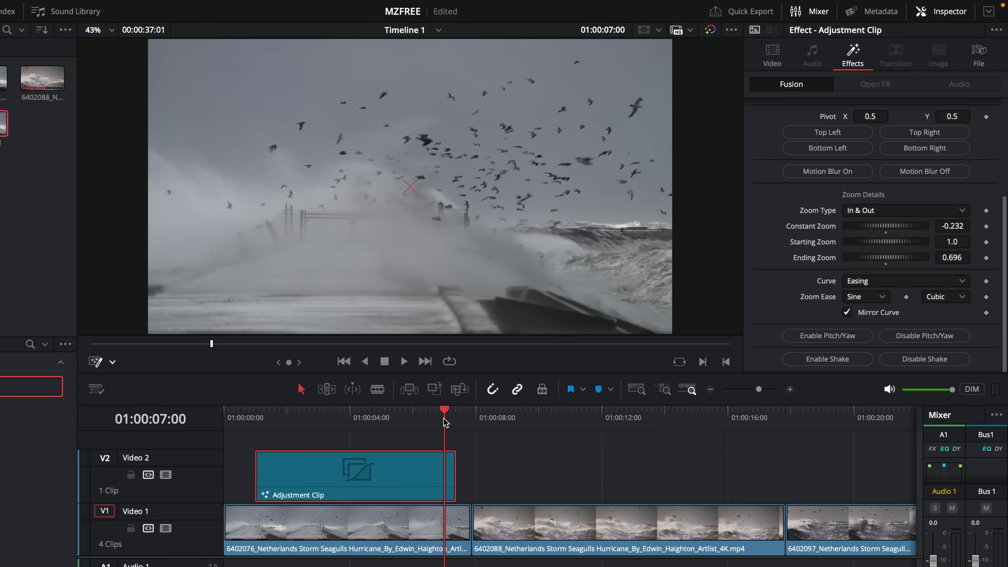
{"action": "left_click_drag", "start_coordinate": [874, 259], "coordinate": [918, 298]}
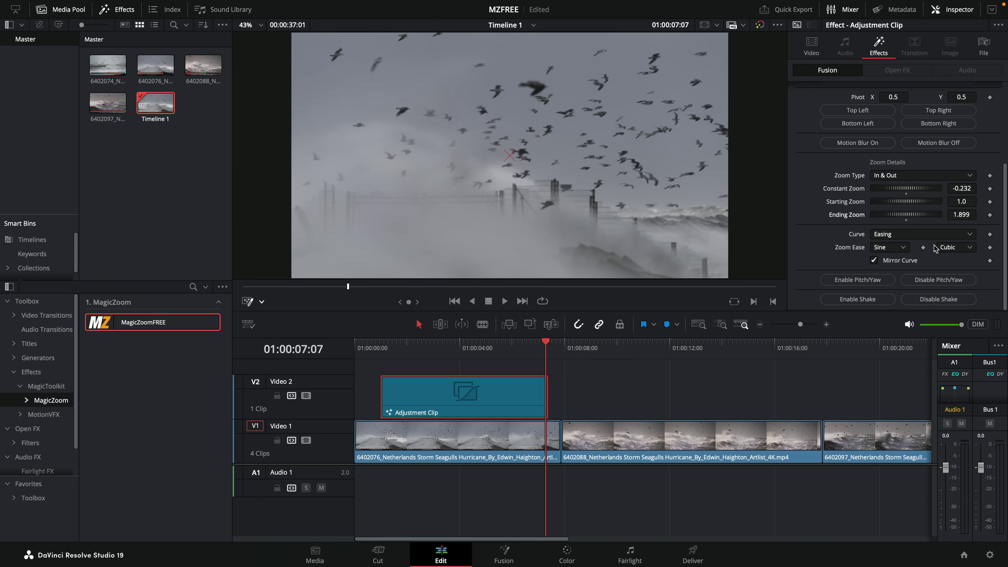
Play the zoom repeatedly from the start of the adjustment clip at 01:00:01:00 to compare its easing
{"action": "left_click_drag", "start_coordinate": [376, 343], "coordinate": [382, 344]}
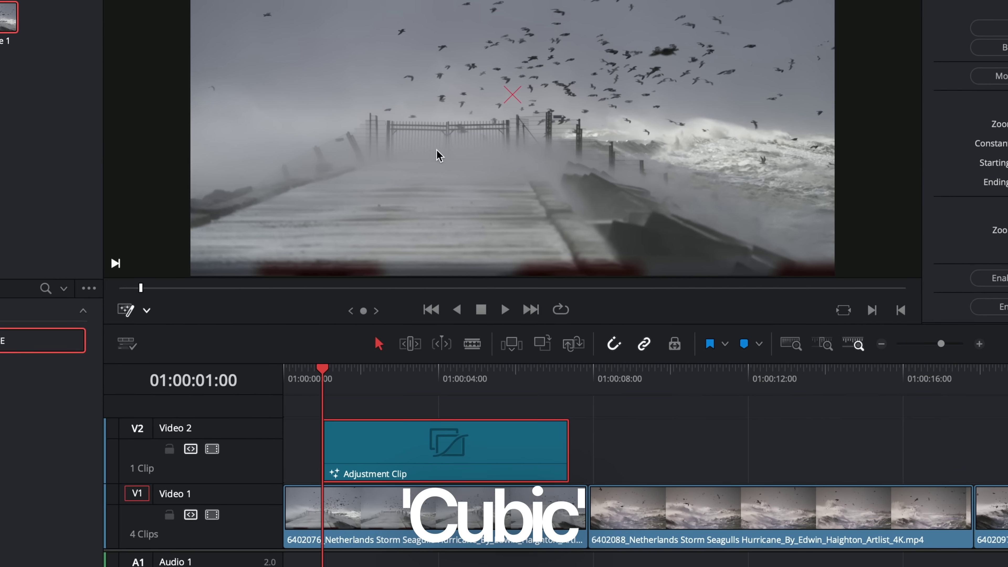
{"action": "key", "text": "space"}
{"action": "key", "text": "space"}
{"action": "left_click", "coordinate": [380, 354]}
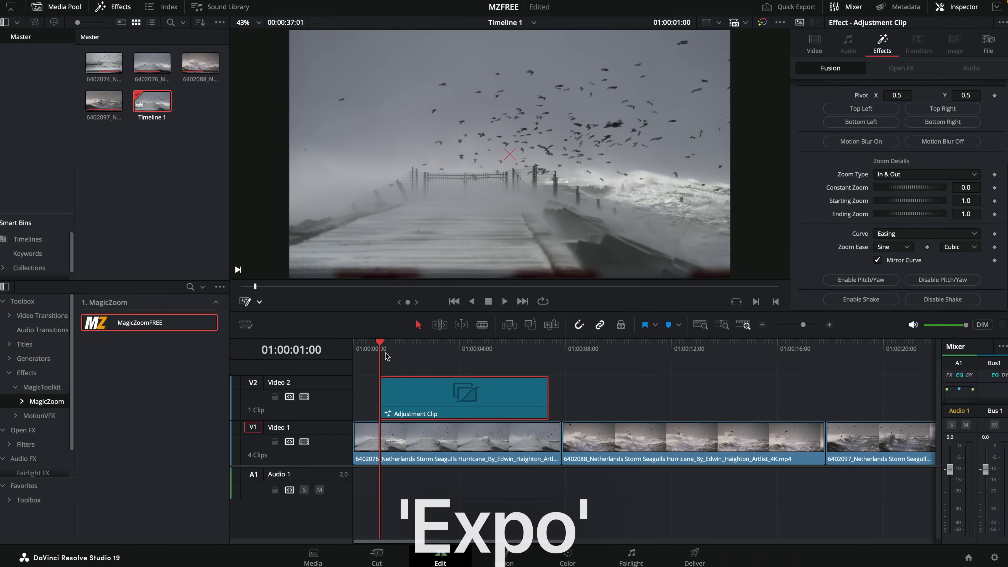
{"action": "key", "text": "space"}
{"action": "left_click", "coordinate": [380, 354]}
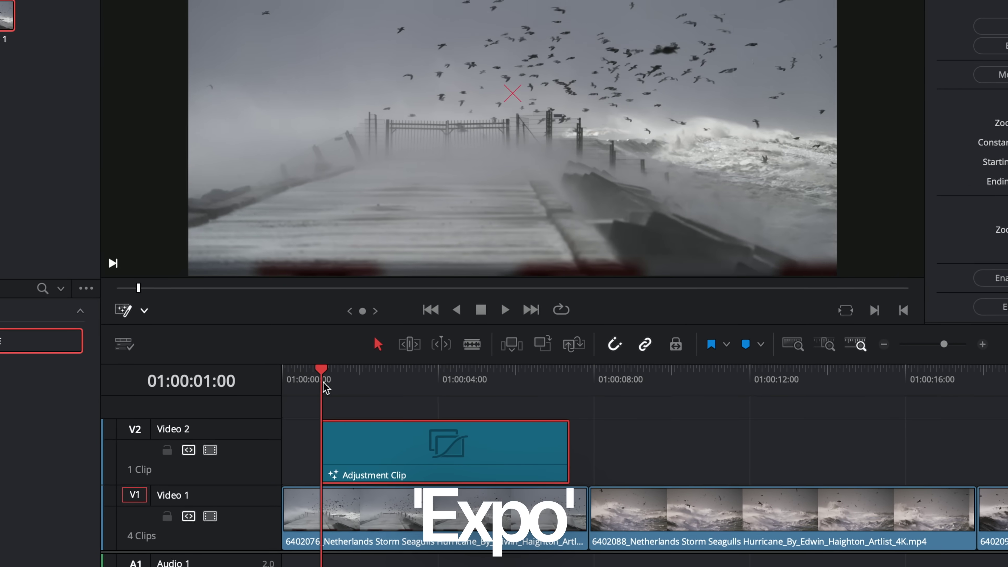
{"action": "key", "text": "space"}
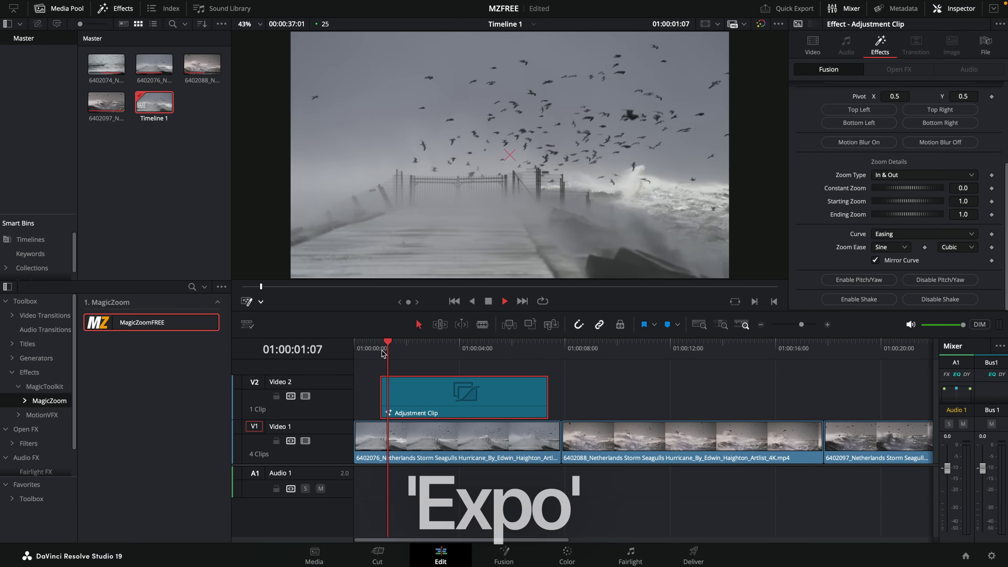
{"action": "key", "text": "space"}
{"action": "left_click", "coordinate": [324, 382]}
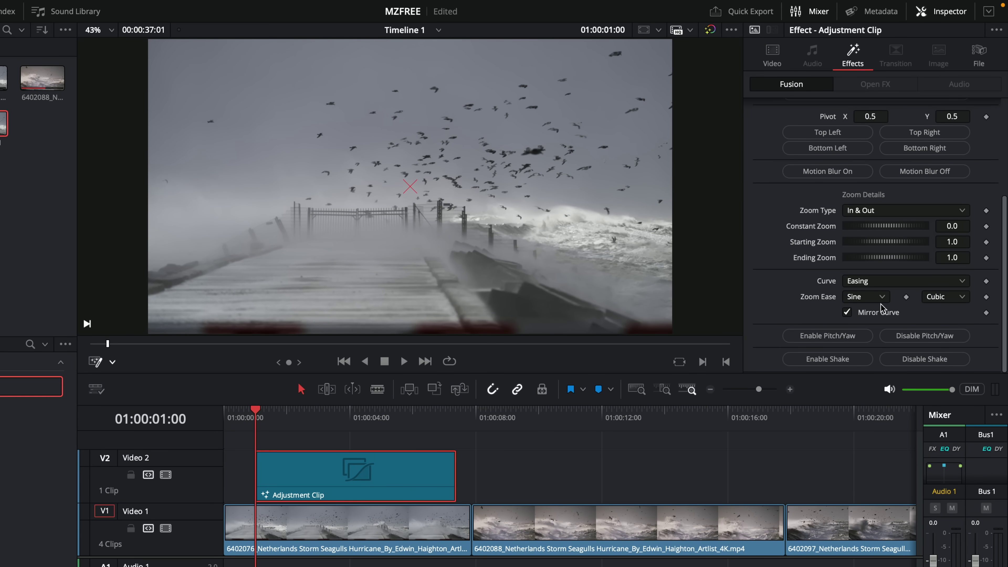
Set the first zoom ease to Back and play the zoom from the start of the adjustment clip
{"action": "left_click", "coordinate": [868, 298]}
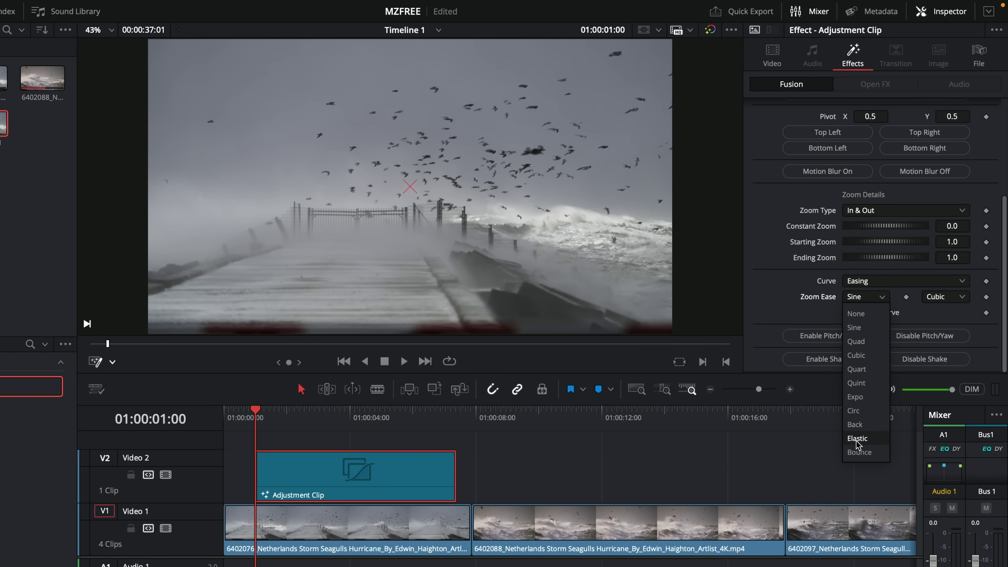
{"action": "left_click", "coordinate": [856, 425]}
{"action": "key", "text": "space"}
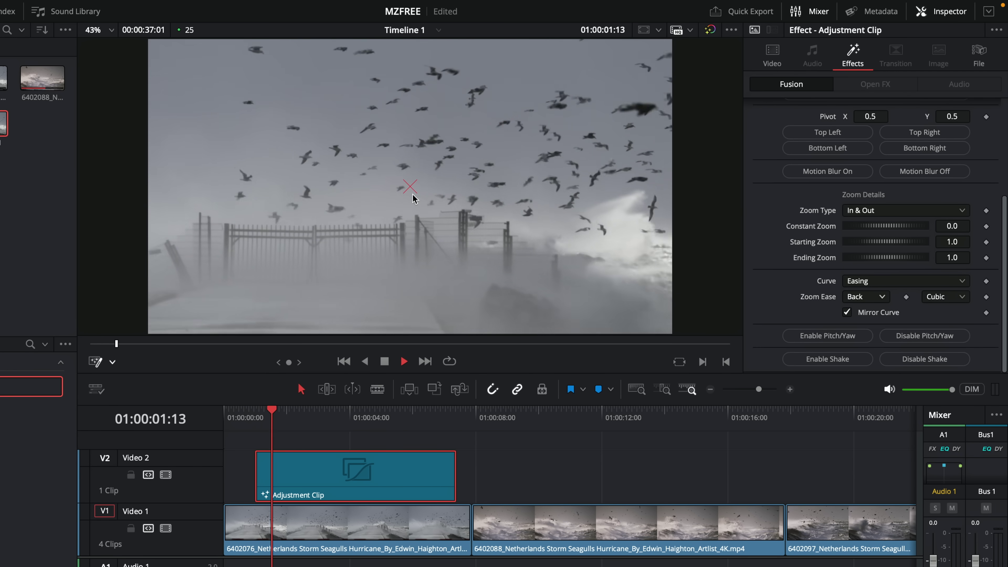
{"action": "left_click", "coordinate": [258, 421]}
{"action": "key", "text": "space"}
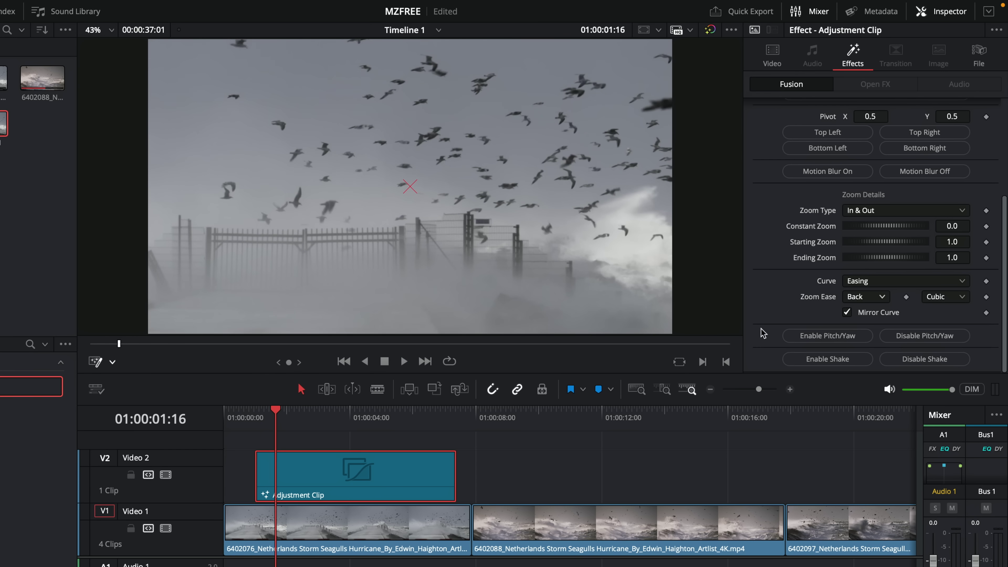
Set the second zoom ease to Back as well and replay the zoom from 01:00:01:00
{"action": "left_click", "coordinate": [941, 301]}
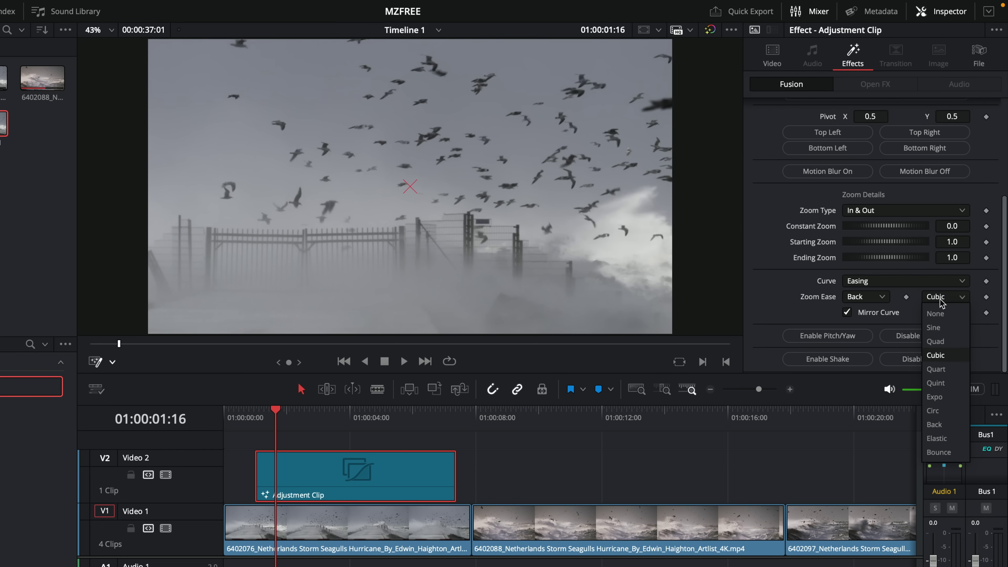
{"action": "left_click", "coordinate": [944, 425]}
{"action": "left_click", "coordinate": [254, 416]}
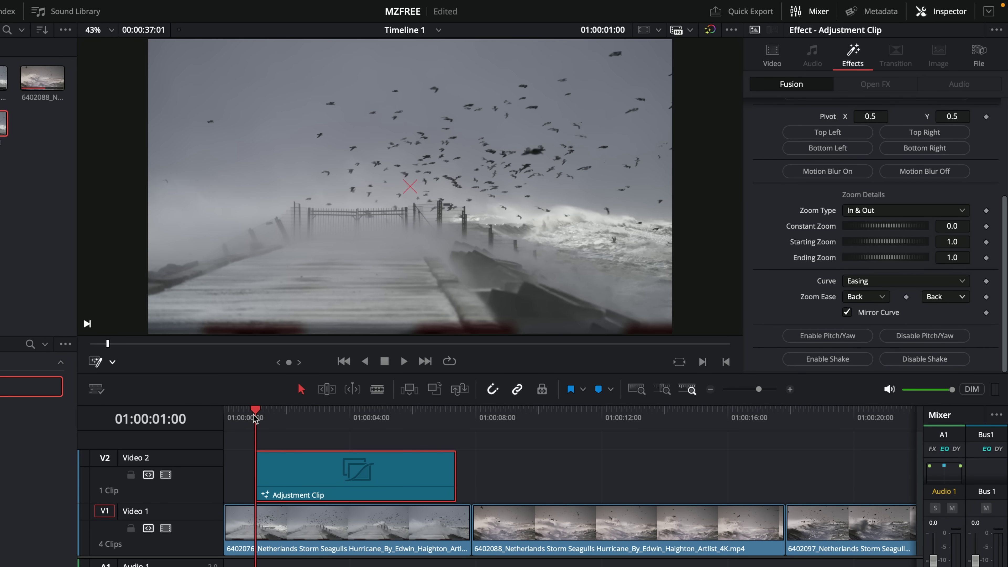
{"action": "key", "text": "space"}
{"action": "mouse_move", "coordinate": [262, 419]}
{"action": "left_mouse_down"}
{"action": "mouse_move", "coordinate": [294, 420]}
{"action": "mouse_move", "coordinate": [258, 421]}
{"action": "left_mouse_up"}
{"action": "key", "text": "space"}
{"action": "key", "text": "space"}
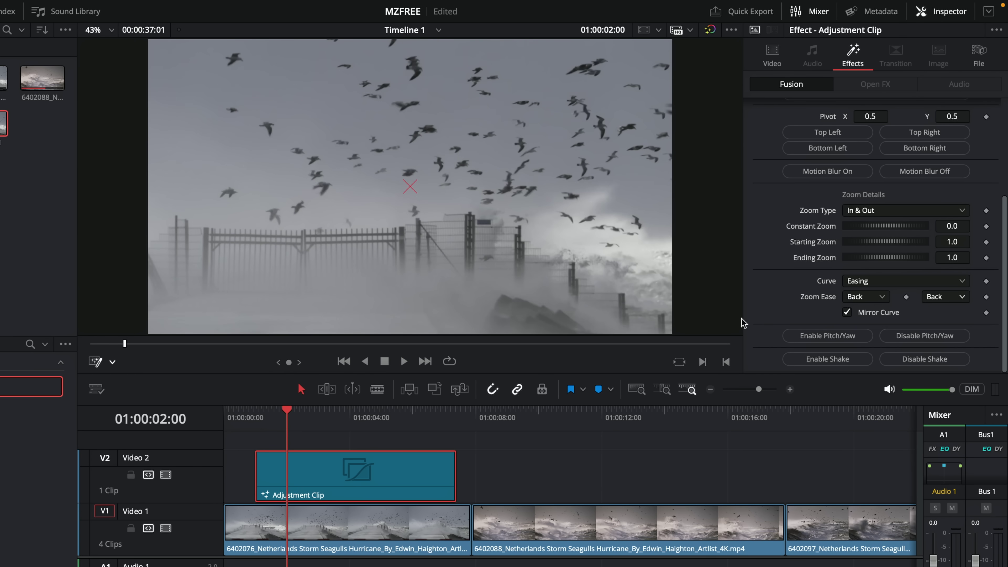
Set both zoom eases to Sine and play the zoom from the start of the adjustment clip
{"action": "left_click", "coordinate": [859, 296]}
{"action": "left_click", "coordinate": [863, 327]}
{"action": "left_click", "coordinate": [948, 301]}
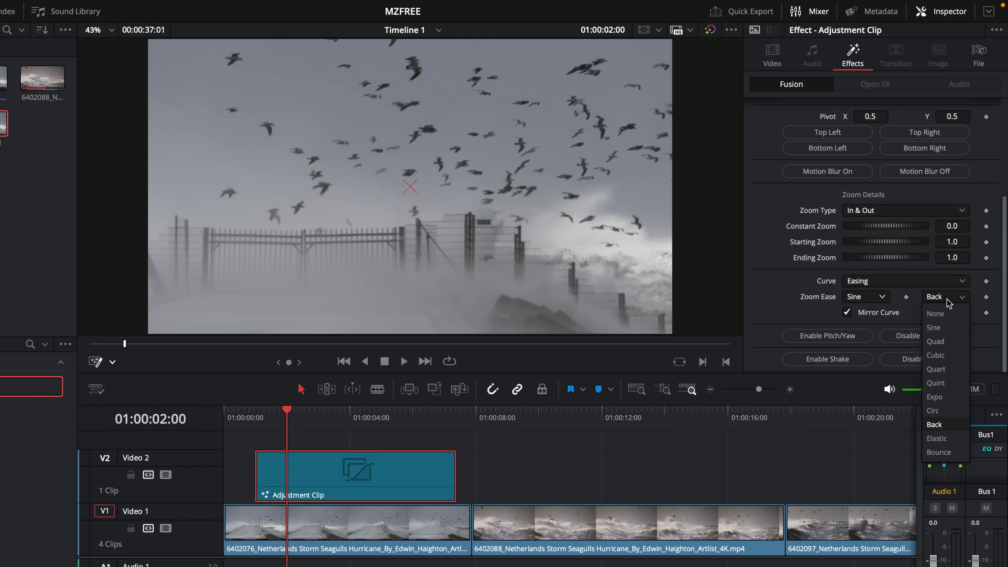
{"action": "left_click", "coordinate": [933, 327]}
{"action": "left_click", "coordinate": [256, 420]}
{"action": "key", "text": "space"}
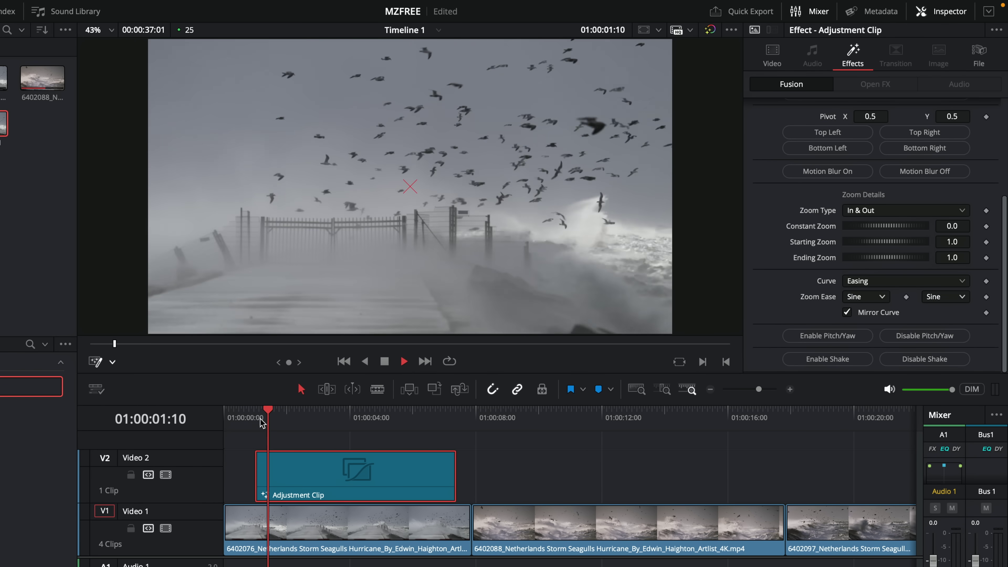
{"action": "key", "text": "space"}
Switch the curve to Custom and reshape its line into a zigzag with several added points
{"action": "left_click", "coordinate": [871, 284]}
{"action": "left_click", "coordinate": [869, 328]}
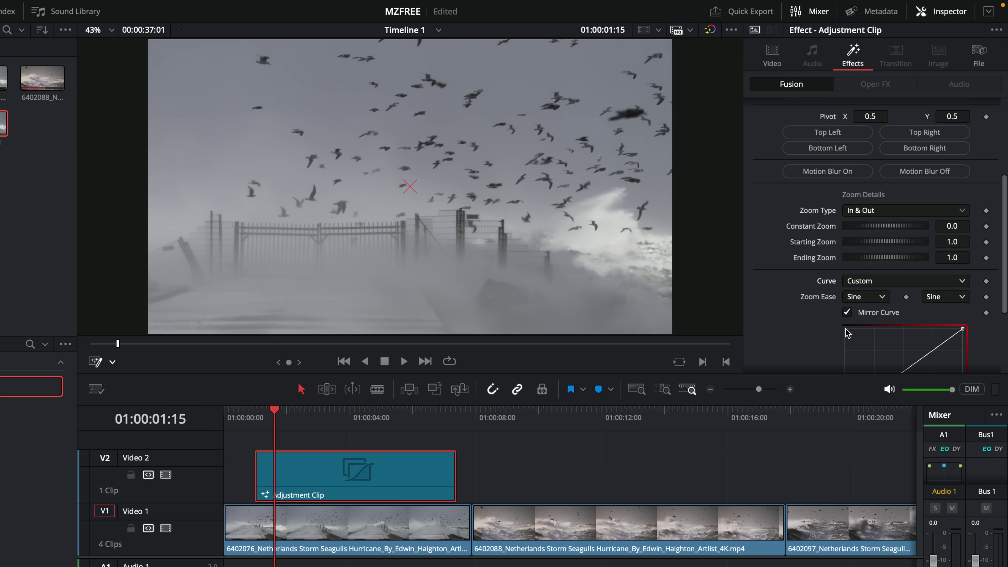
{"action": "scroll", "coordinate": [1000, 297], "scroll_direction": "down", "scroll_amount": 3}
{"action": "left_click", "coordinate": [890, 309]}
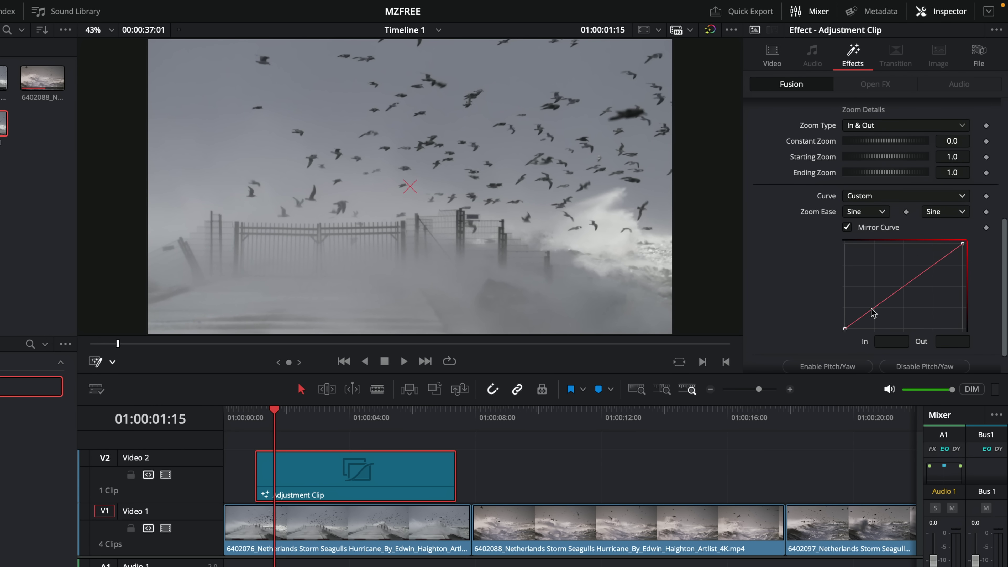
{"action": "left_click_drag", "start_coordinate": [890, 311], "coordinate": [945, 298]}
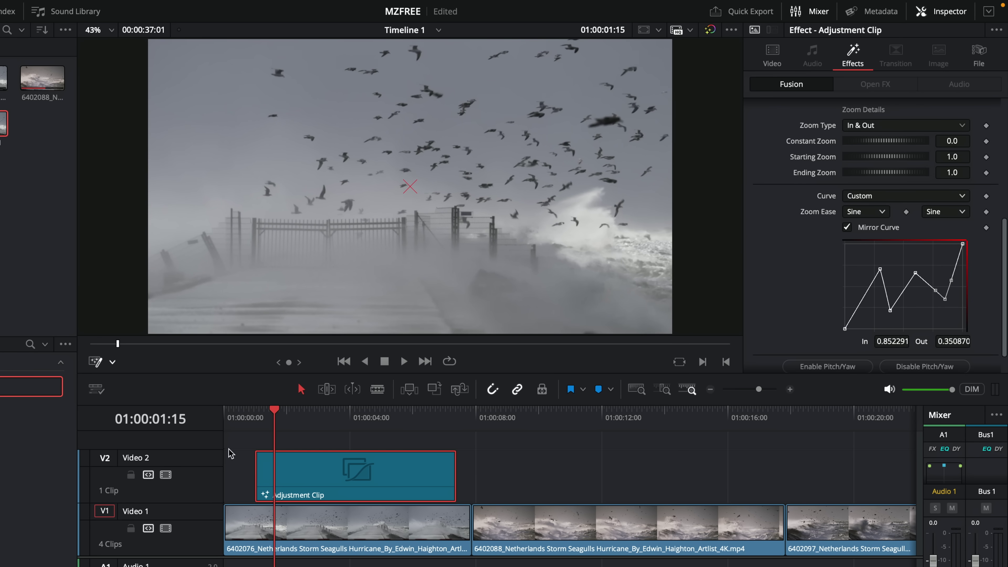
Play the custom zoom curve from the start of the adjustment clip and undo the curve changes back to Easing
{"action": "left_click", "coordinate": [256, 417]}
{"action": "key", "text": "space"}
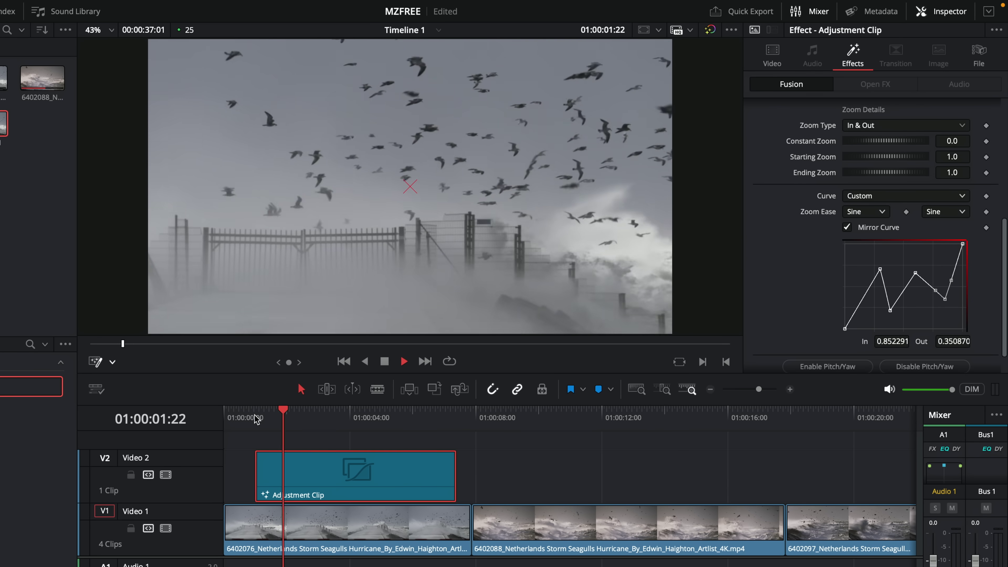
{"action": "key", "text": "space"}
{"action": "key", "text": "ctrl+z"}
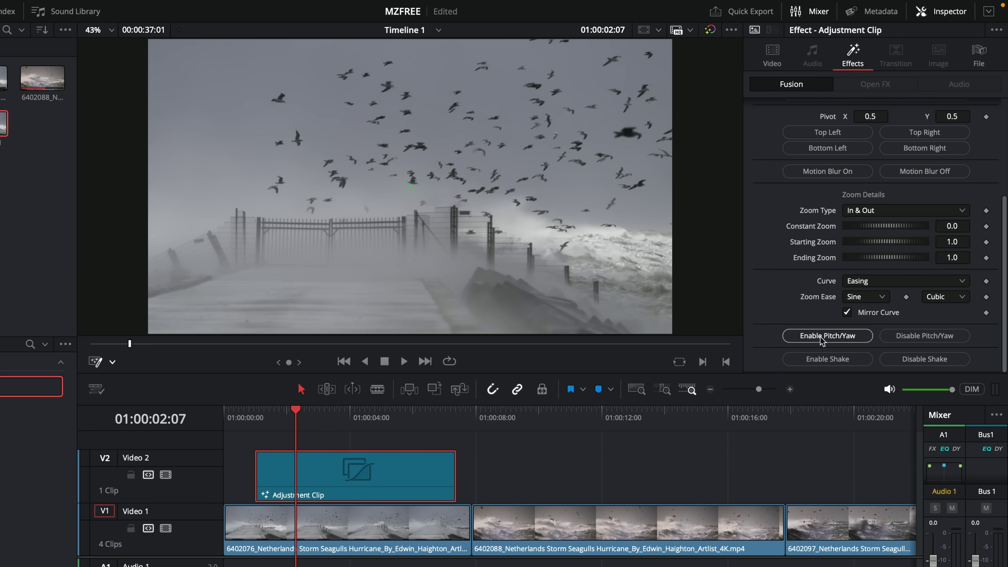
Enable Pitch/Yaw and move the zoom pivot to the lower-left corner of the image at 01:00:01:18
{"action": "left_click", "coordinate": [820, 336]}
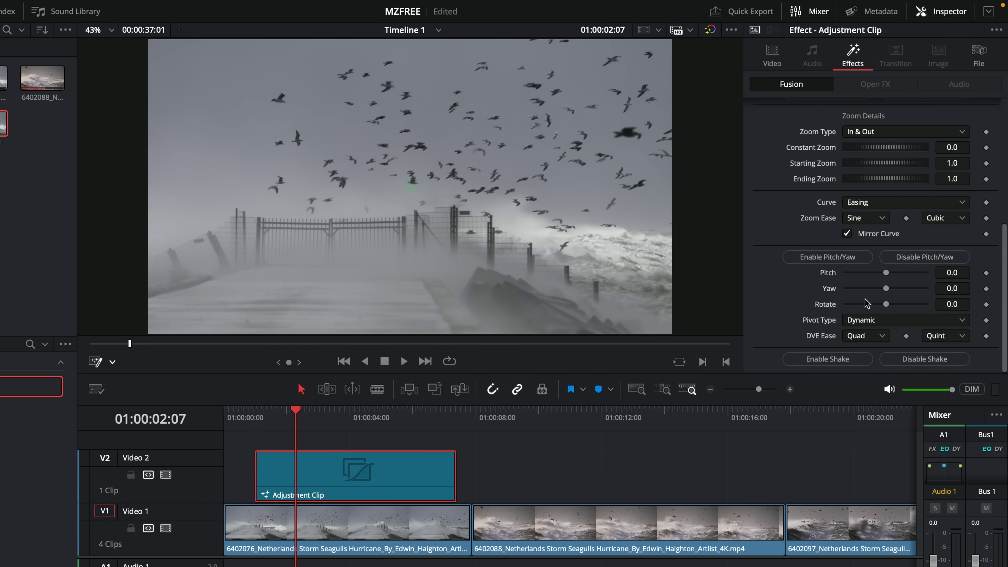
{"action": "left_click_drag", "start_coordinate": [292, 421], "coordinate": [278, 418]}
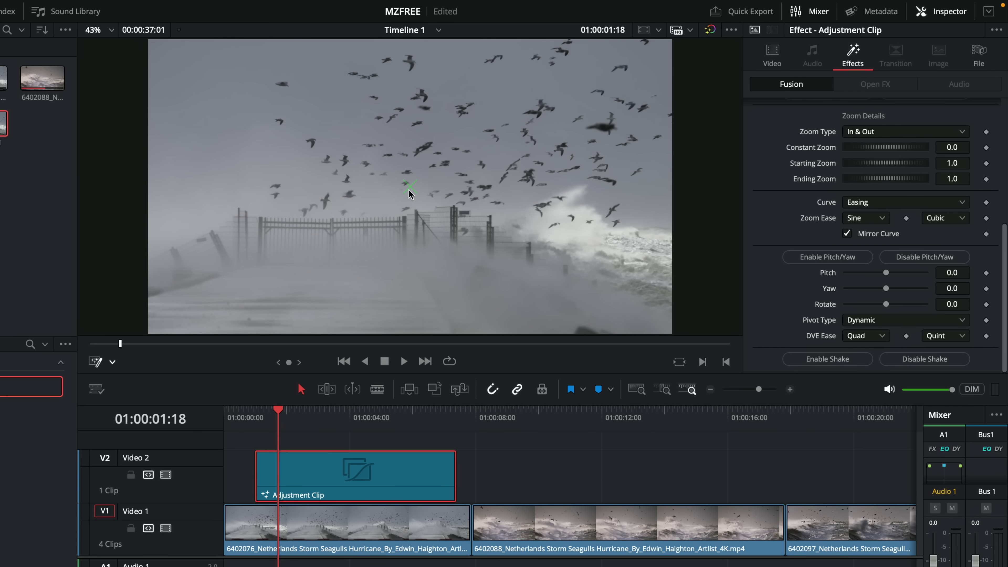
{"action": "left_click_drag", "start_coordinate": [410, 188], "coordinate": [172, 319]}
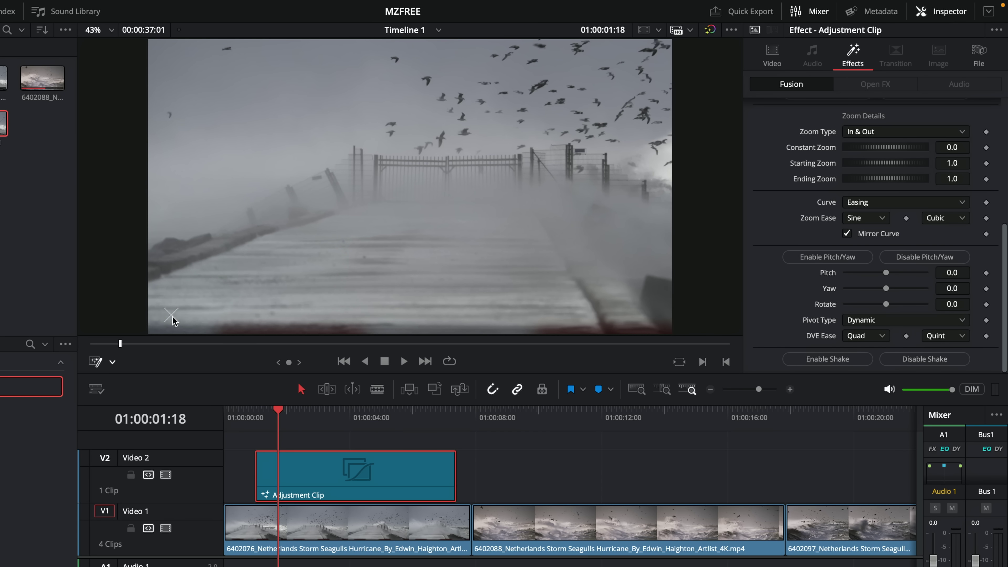
Set the pitch to 2.0, yaw to -2.0 and rotate to 0.65, and nudge the pivot near the image's lower-left corner
{"action": "left_click_drag", "start_coordinate": [886, 274], "coordinate": [857, 289]}
{"action": "mouse_move", "coordinate": [171, 317]}
{"action": "left_mouse_down"}
{"action": "mouse_move", "coordinate": [162, 321]}
{"action": "mouse_move", "coordinate": [465, 314]}
{"action": "mouse_move", "coordinate": [662, 333]}
{"action": "mouse_move", "coordinate": [654, 142]}
{"action": "mouse_move", "coordinate": [663, 54]}
{"action": "mouse_move", "coordinate": [164, 58]}
{"action": "mouse_move", "coordinate": [170, 325]}
{"action": "left_mouse_up"}
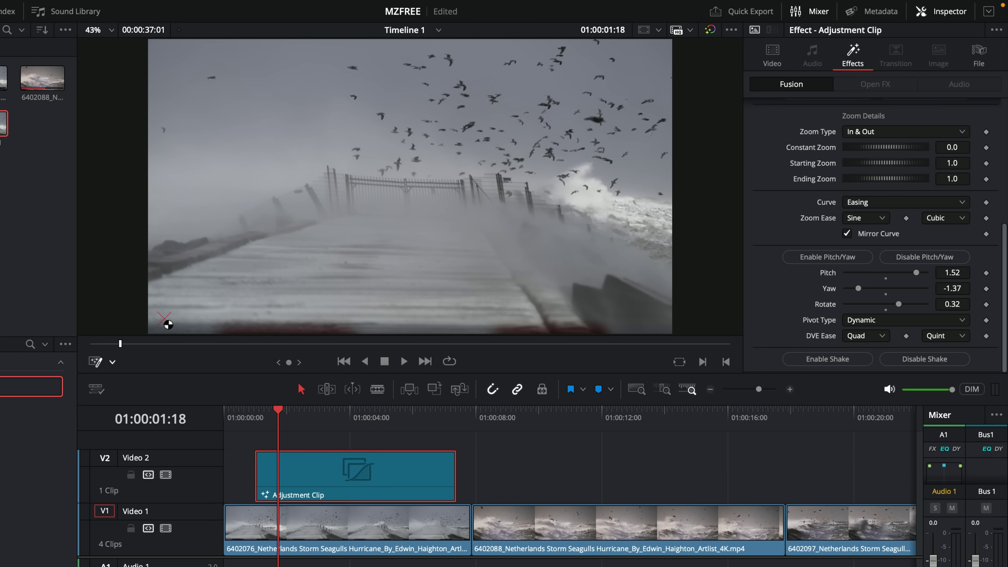
{"action": "left_click_drag", "start_coordinate": [168, 324], "coordinate": [167, 325]}
Play the tilted zoom repeatedly from the start of the adjustment clip at 01:00:01:00
{"action": "left_click_drag", "start_coordinate": [279, 432], "coordinate": [257, 432]}
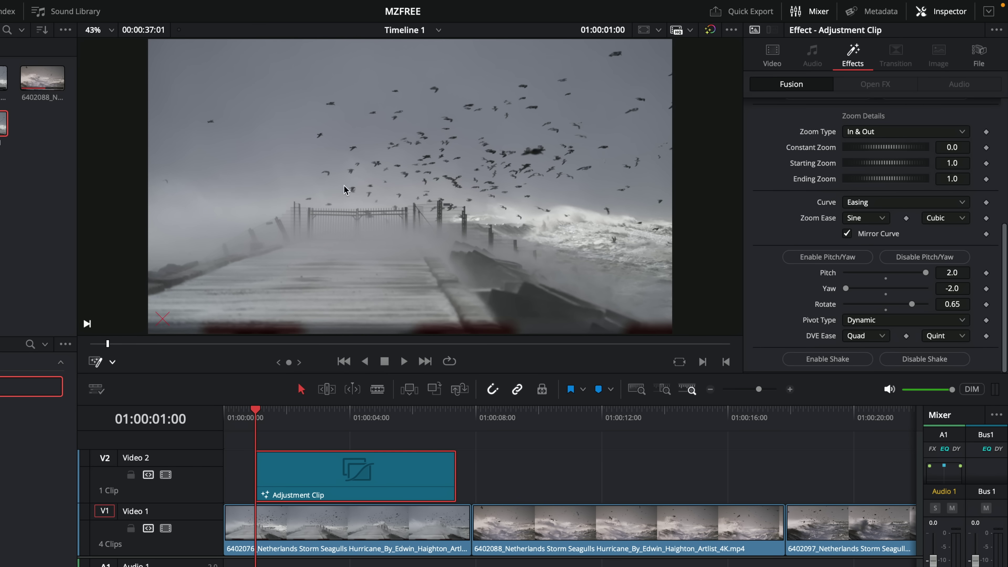
{"action": "key", "text": "space"}
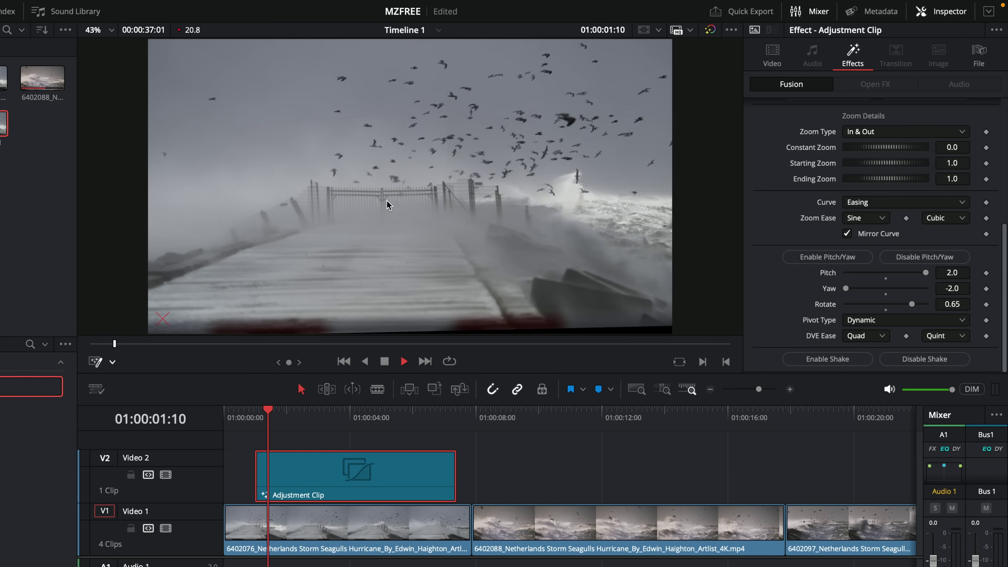
{"action": "left_click", "coordinate": [258, 419]}
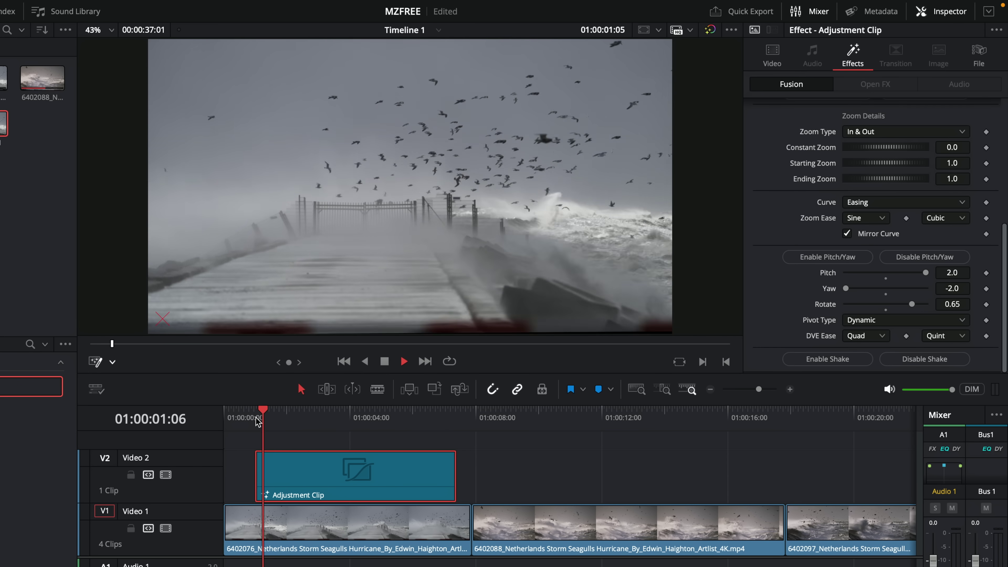
{"action": "left_click", "coordinate": [257, 419]}
{"action": "key", "text": "space"}
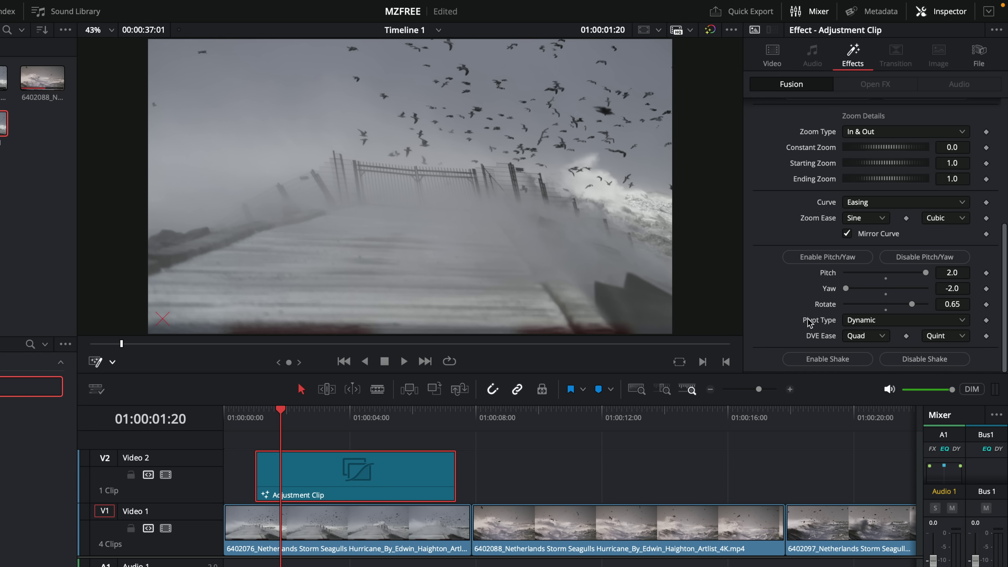
Set the pivot type to Custom with X -0.134 and Y 0.534, and use pitch 0.83, yaw -1.03 and rotate 0.57
{"action": "left_click", "coordinate": [865, 323]}
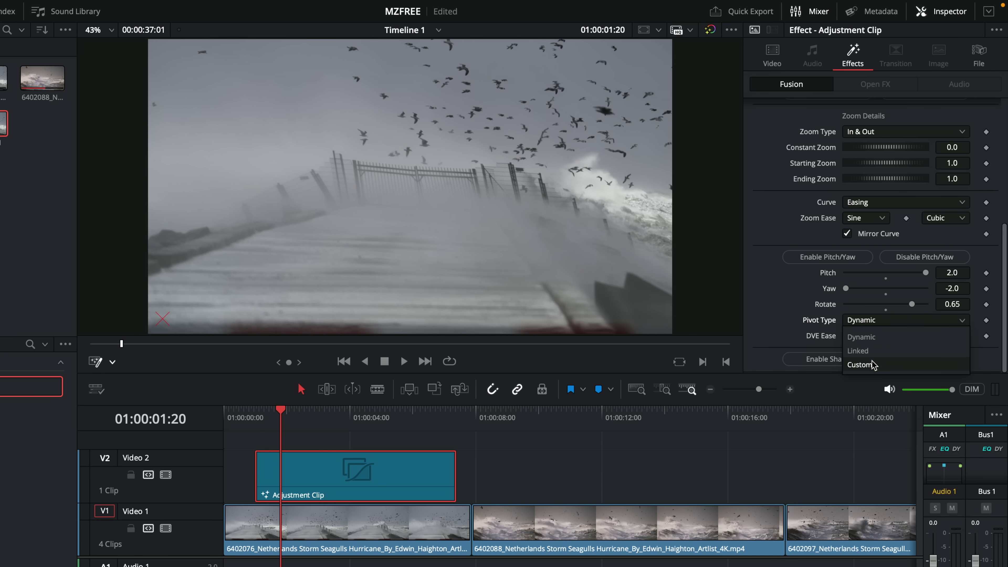
{"action": "left_click", "coordinate": [859, 364]}
{"action": "left_click_drag", "start_coordinate": [867, 329], "coordinate": [872, 330]}
{"action": "mouse_move", "coordinate": [952, 336]}
{"action": "left_mouse_down"}
{"action": "mouse_move", "coordinate": [968, 335]}
{"action": "mouse_move", "coordinate": [952, 335]}
{"action": "left_mouse_up"}
{"action": "left_click_drag", "start_coordinate": [925, 272], "coordinate": [902, 273]}
{"action": "left_click_drag", "start_coordinate": [848, 289], "coordinate": [911, 304]}
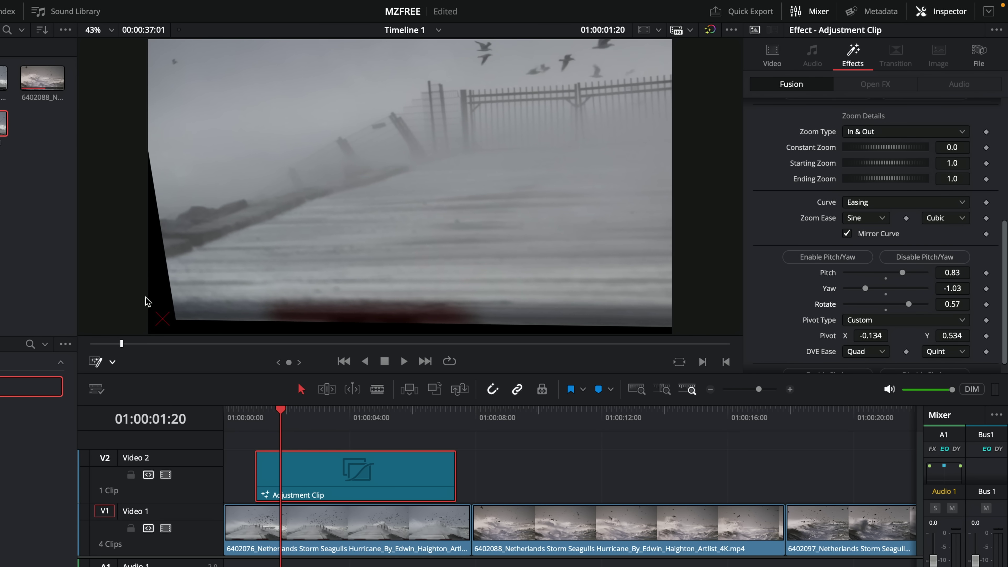
Move the pitch/yaw pivot to the lower-right corner of the image and set the pivot type to Dynamic
{"action": "left_click_drag", "start_coordinate": [161, 320], "coordinate": [644, 102]}
{"action": "left_click_drag", "start_coordinate": [657, 216], "coordinate": [646, 314]}
{"action": "left_click", "coordinate": [853, 320]}
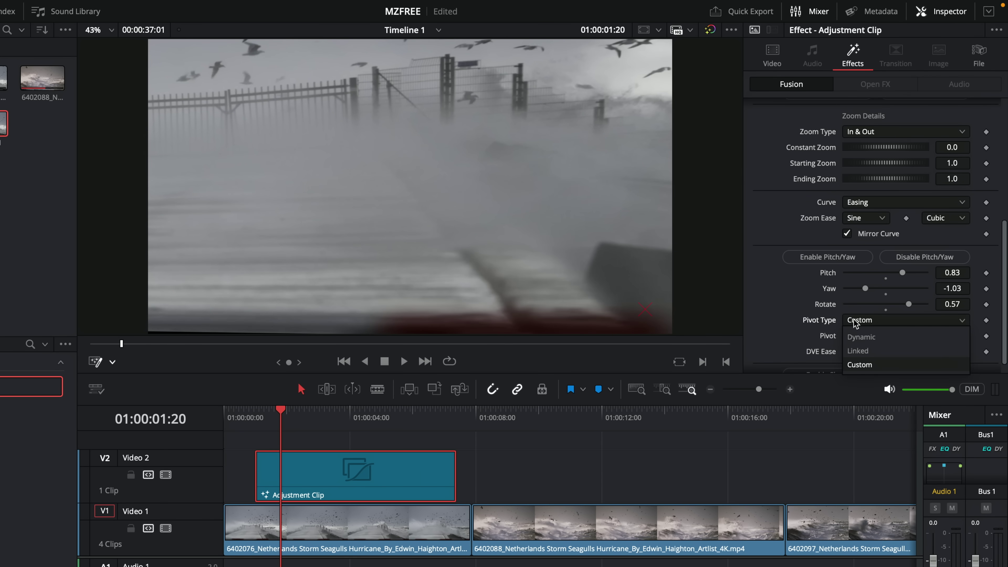
{"action": "left_click", "coordinate": [866, 340]}
{"action": "mouse_move", "coordinate": [647, 310]}
{"action": "left_mouse_down"}
{"action": "mouse_move", "coordinate": [495, 304]}
{"action": "mouse_move", "coordinate": [174, 318]}
{"action": "mouse_move", "coordinate": [169, 64]}
{"action": "mouse_move", "coordinate": [610, 68]}
{"action": "mouse_move", "coordinate": [652, 56]}
{"action": "mouse_move", "coordinate": [653, 297]}
{"action": "left_mouse_up"}
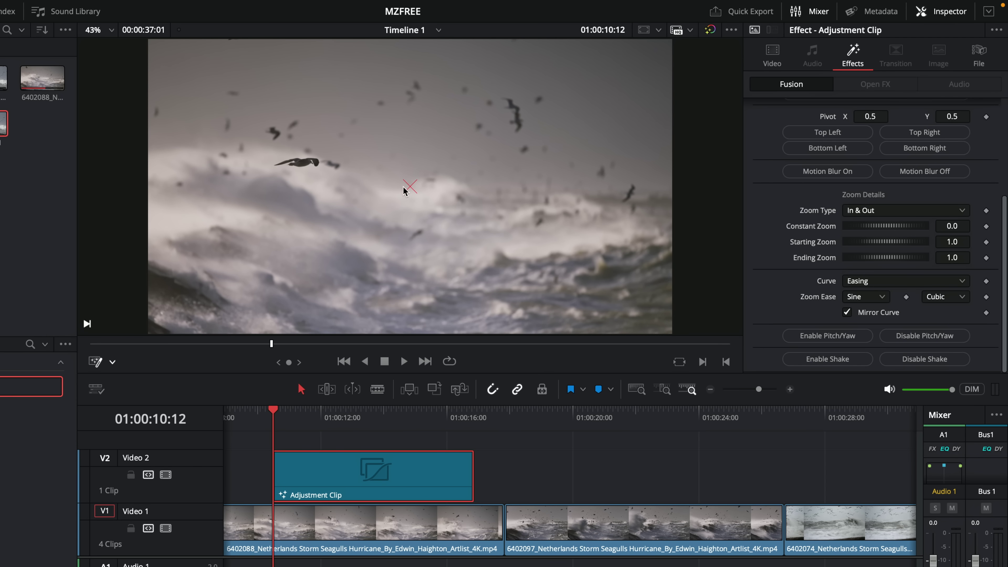
Place the zoom pivot on the large seagull at X 0.295673, Y 0.581196 and enable Shake for the adjustment clip
{"action": "left_click_drag", "start_coordinate": [406, 187], "coordinate": [300, 163]}
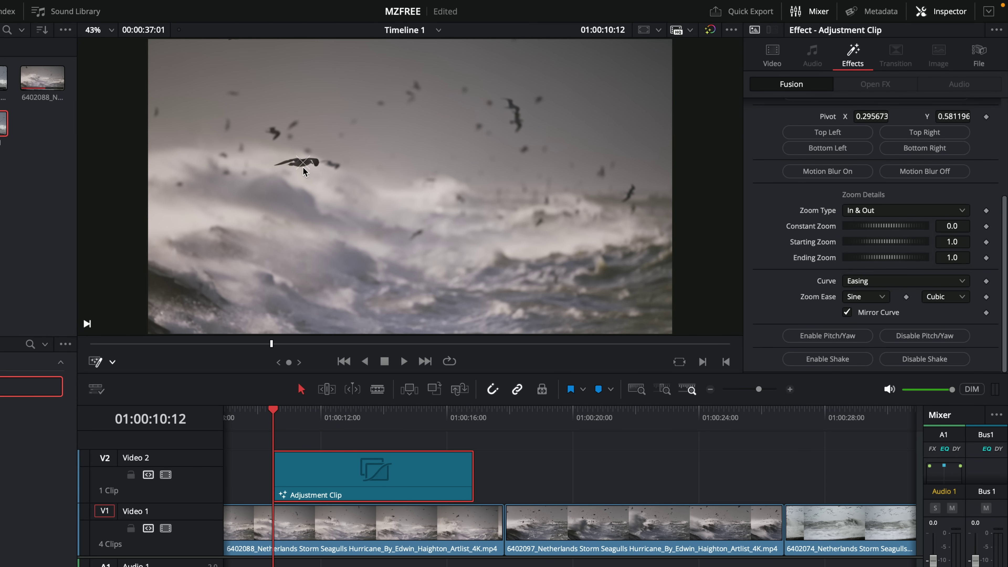
{"action": "key", "text": "space"}
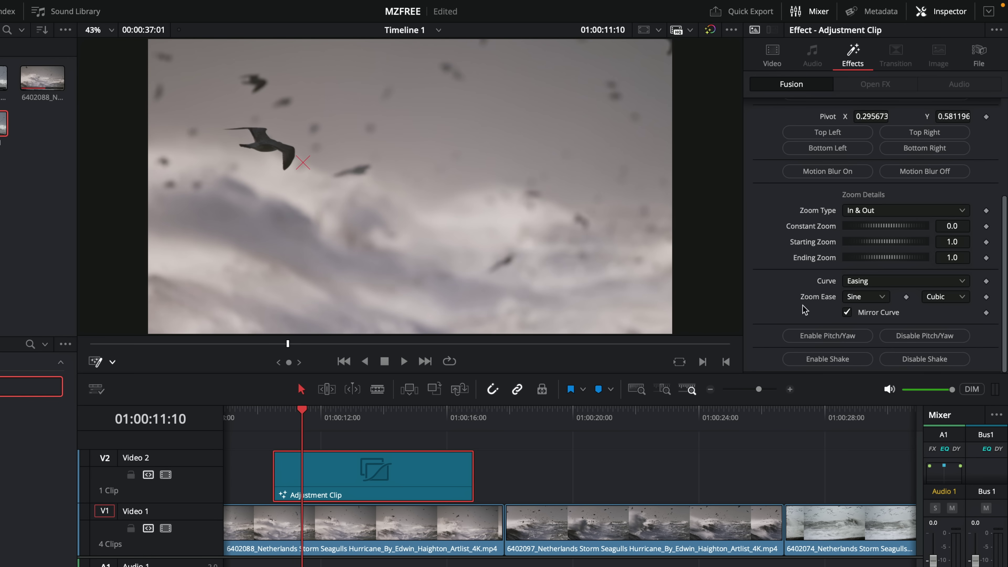
{"action": "left_click", "coordinate": [819, 361]}
{"action": "scroll", "coordinate": [814, 349], "scroll_direction": "down", "scroll_amount": 3}
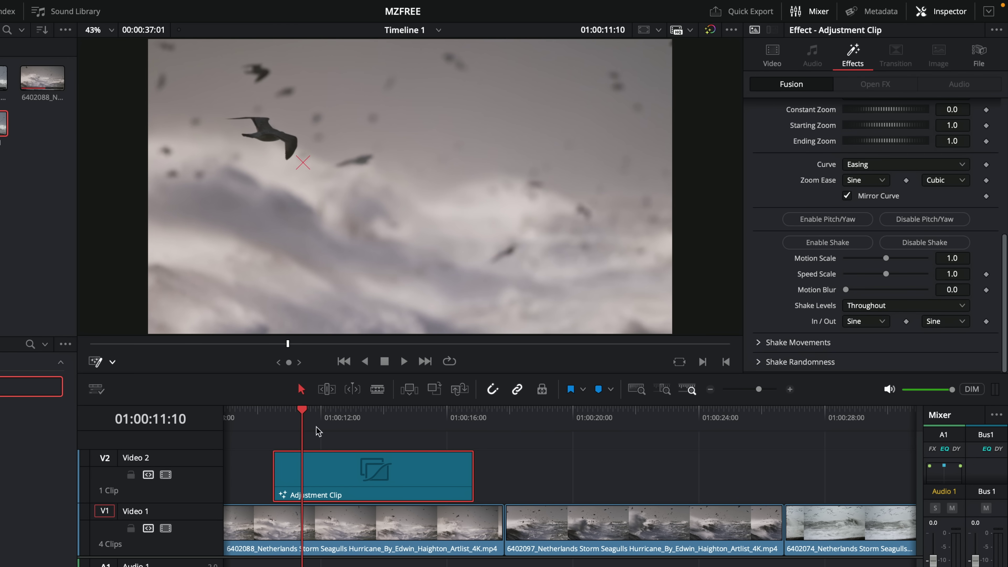
Play the shaking zoom from the start of the adjustment clip
{"action": "left_click", "coordinate": [270, 416]}
{"action": "key", "text": "space"}
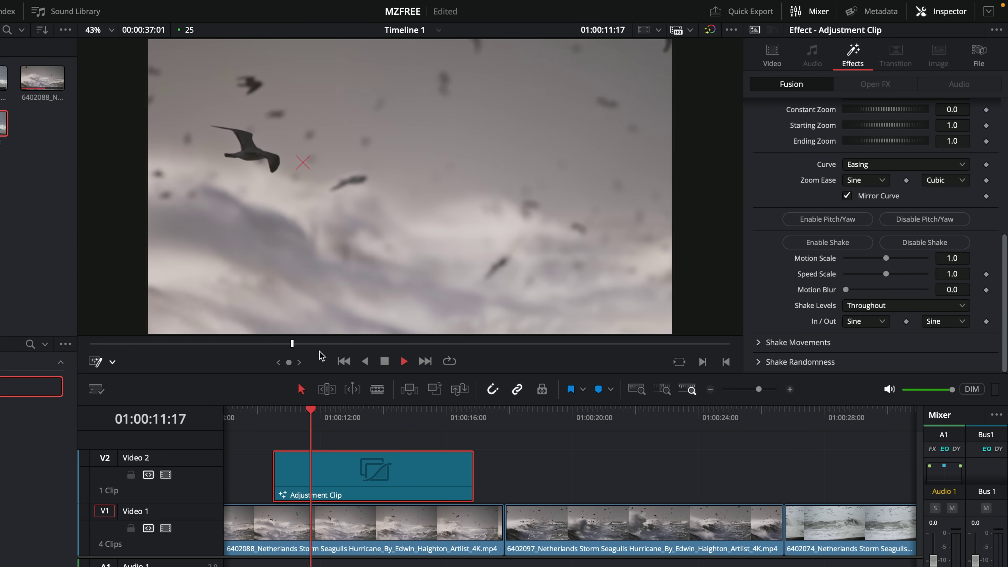
{"action": "key", "text": "space"}
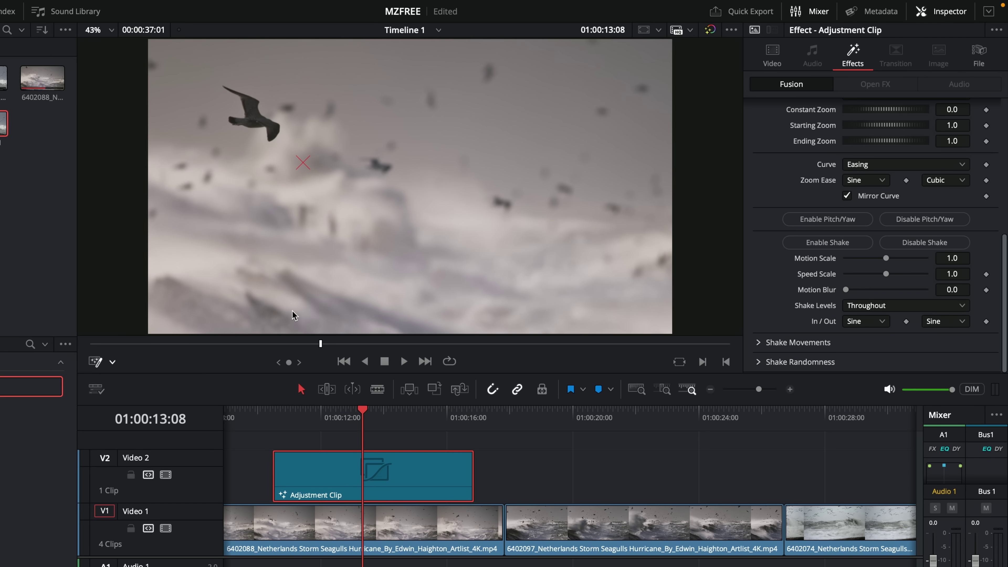
Set the shake's Motion Scale to 1.19, Speed Scale to 0.724 and Motion Blur to 0.362, and preview it
{"action": "left_click_drag", "start_coordinate": [886, 258], "coordinate": [875, 291]}
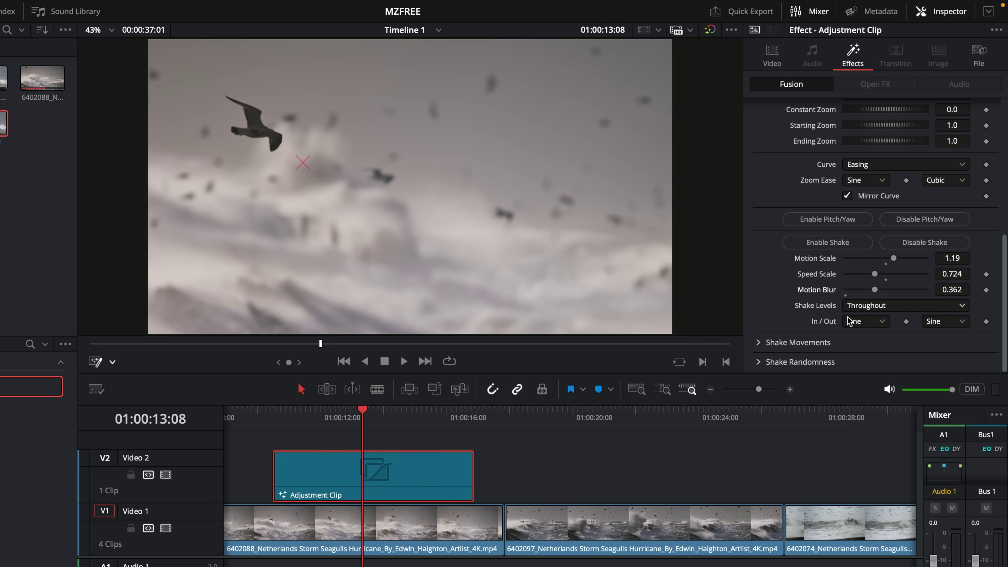
{"action": "left_click", "coordinate": [277, 419]}
{"action": "key", "text": "space"}
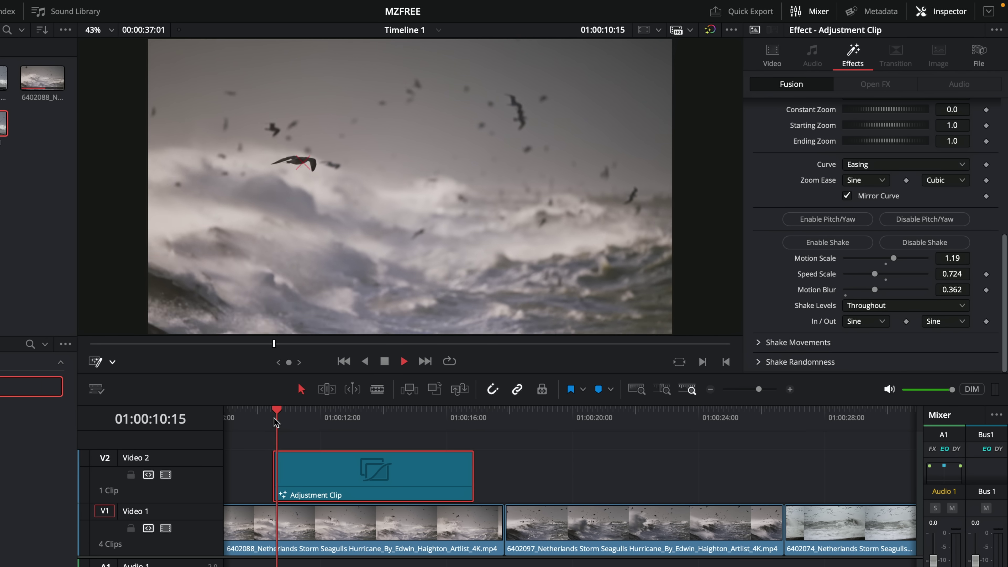
{"action": "key", "text": "space"}
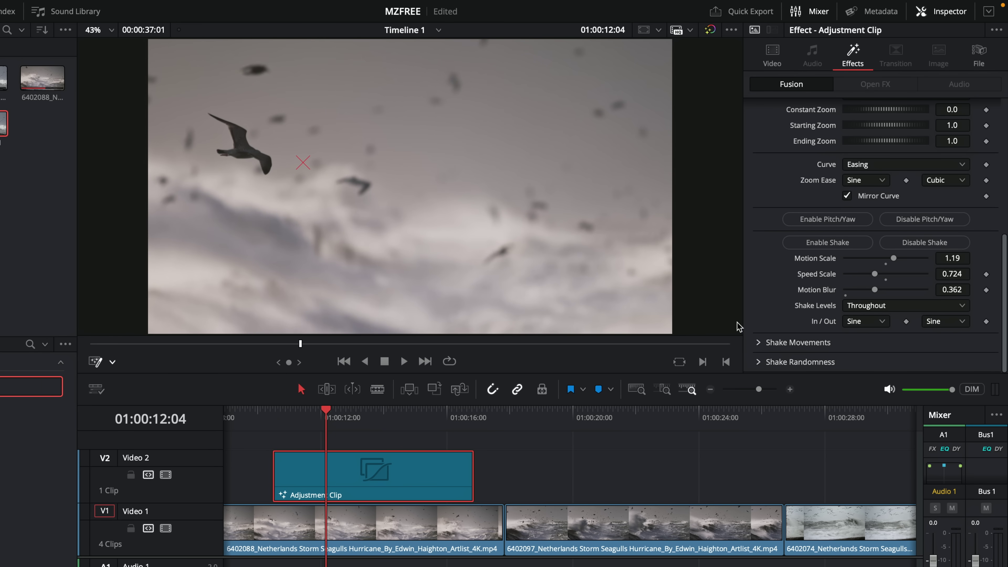
Set Shake Levels to Zooms Only with Motion Scale and Speed Scale at 2.0, and preview from the adjustment clip's start
{"action": "left_click", "coordinate": [880, 308]}
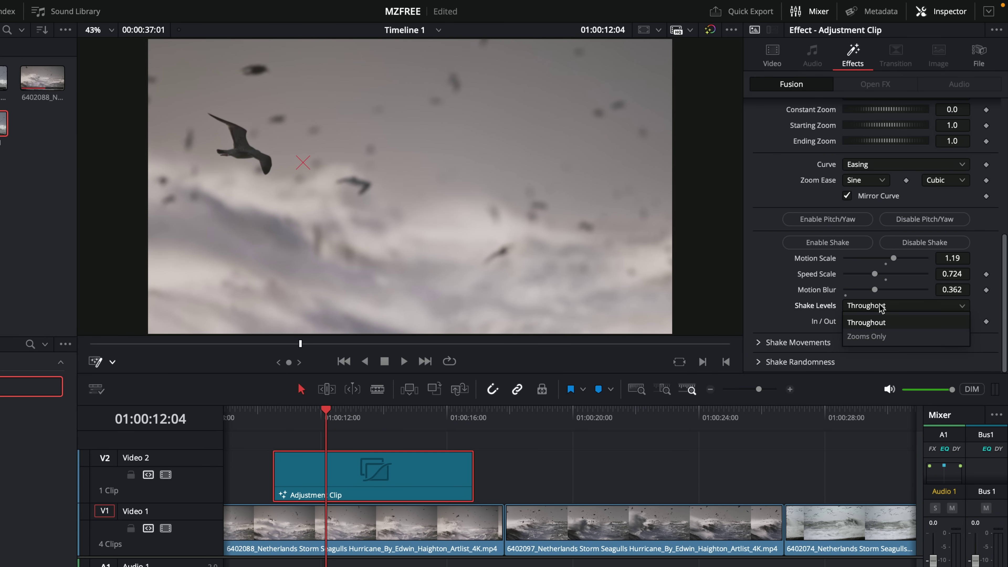
{"action": "left_click", "coordinate": [881, 337]}
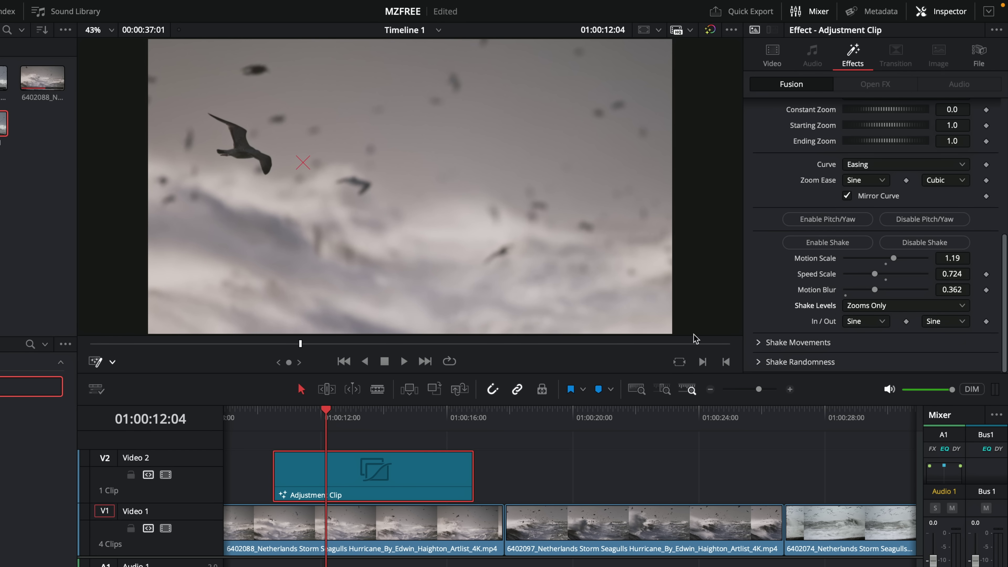
{"action": "left_click", "coordinate": [274, 417]}
{"action": "key", "text": "space"}
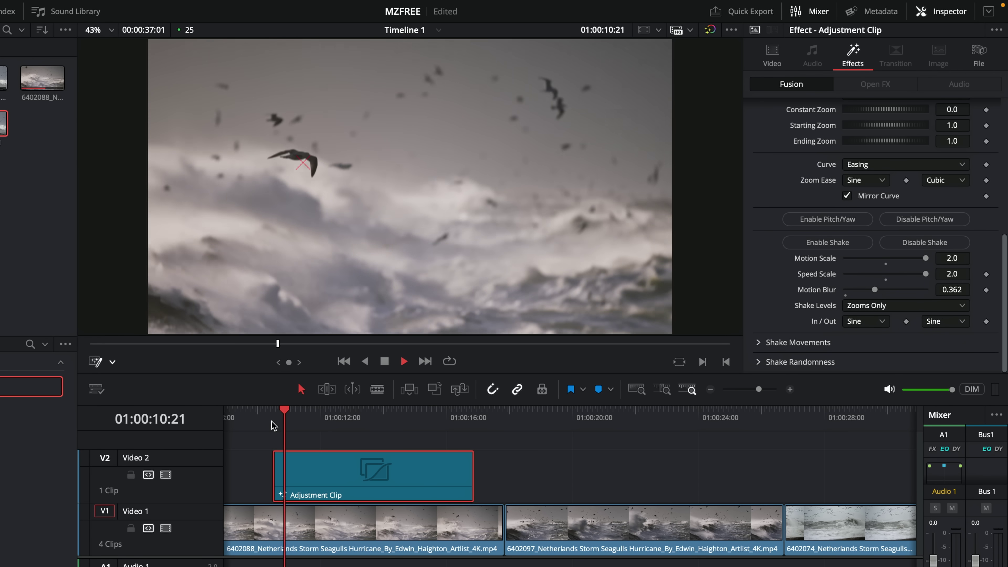
{"action": "key", "text": "space"}
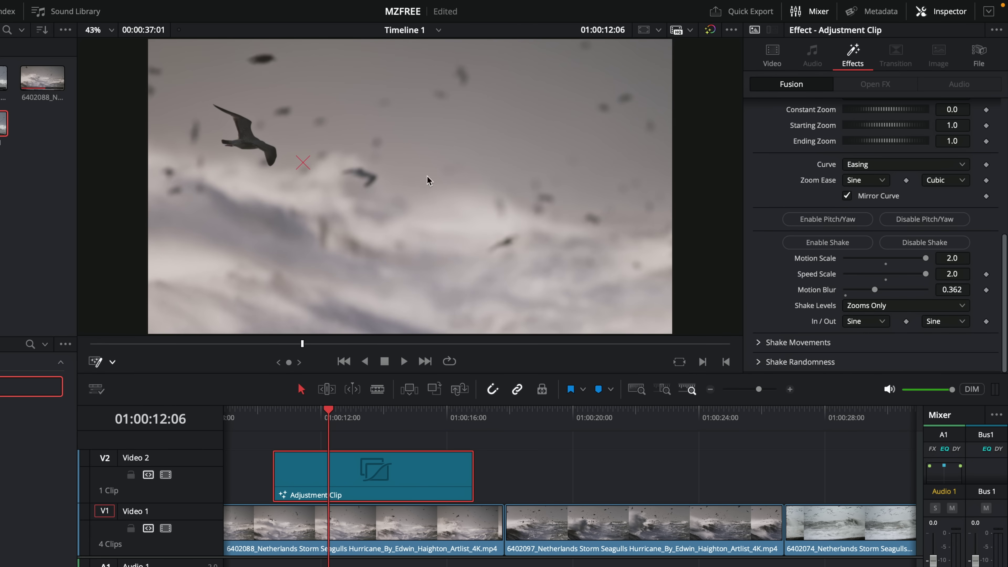
Reset the shake's Speed Scale and Motion Scale to their defaults
{"action": "key", "text": "/"}
{"action": "double_click", "coordinate": [817, 274]}
{"action": "double_click", "coordinate": [817, 258]}
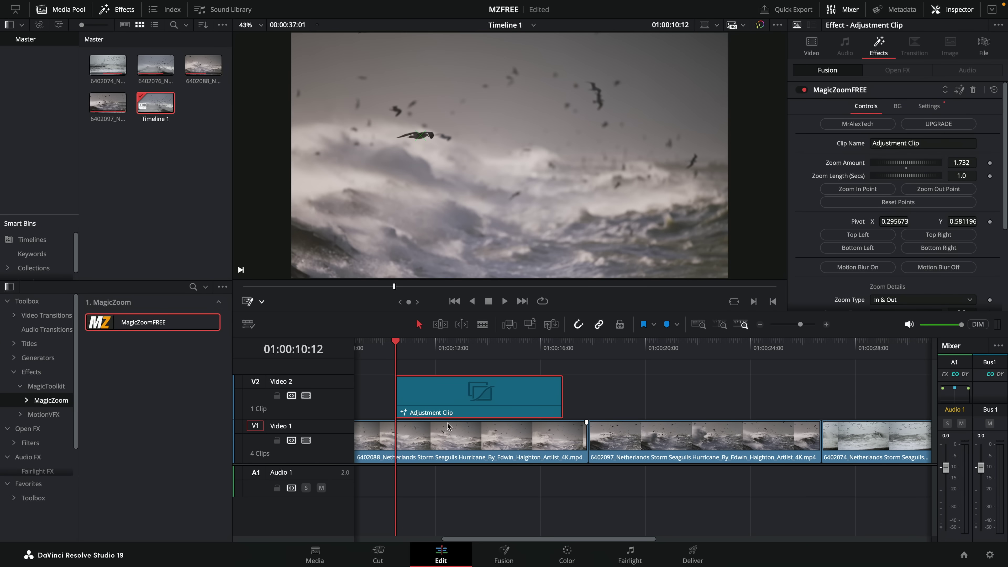
Play into the zoom and set the Zoom Amount to 0.457 so the image zooms out
{"action": "key", "text": "space"}
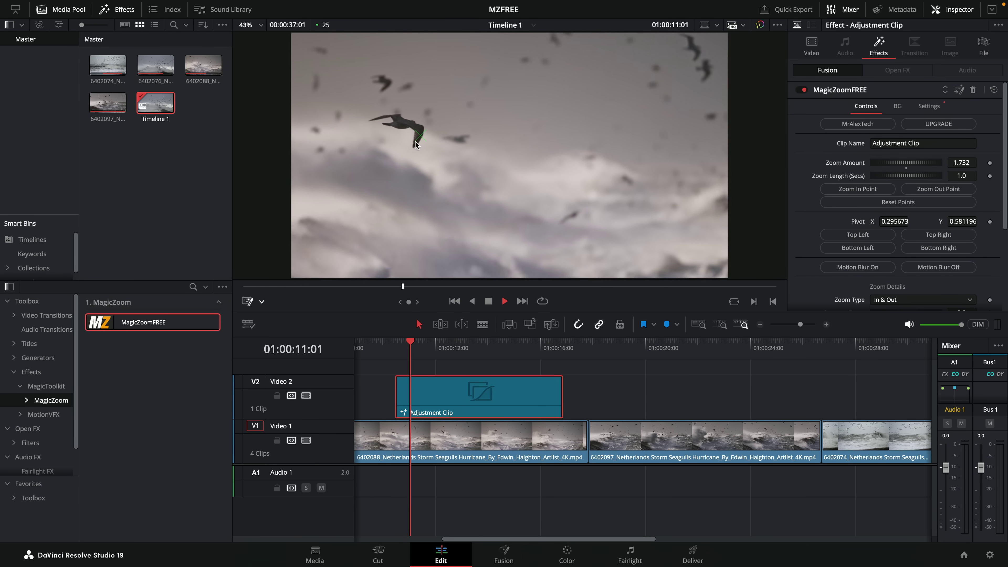
{"action": "left_click_drag", "start_coordinate": [926, 163], "coordinate": [886, 163]}
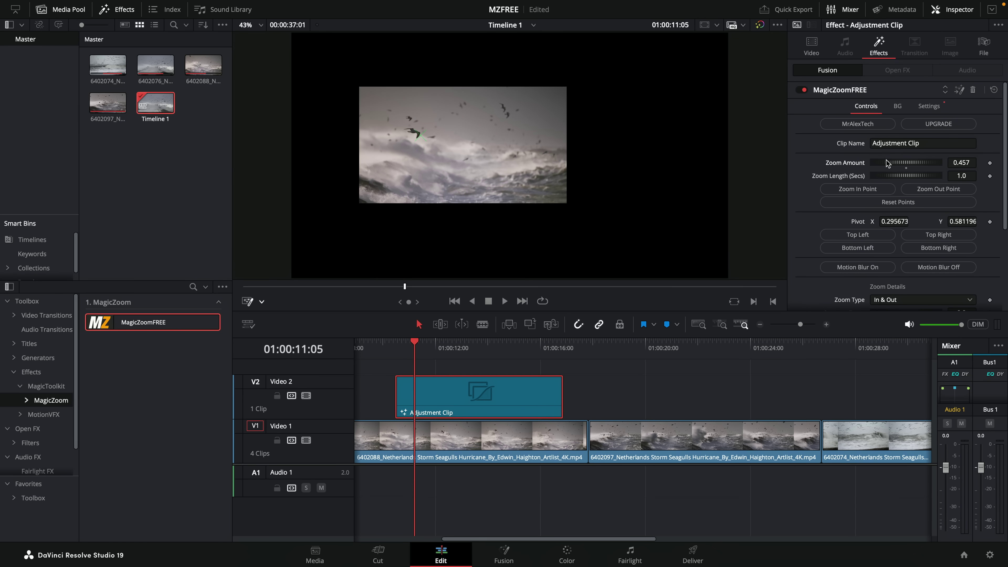
Enable a solid color background with red at 1.0 behind the zoomed-out image and enable its drop shadow
{"action": "left_click", "coordinate": [895, 108]}
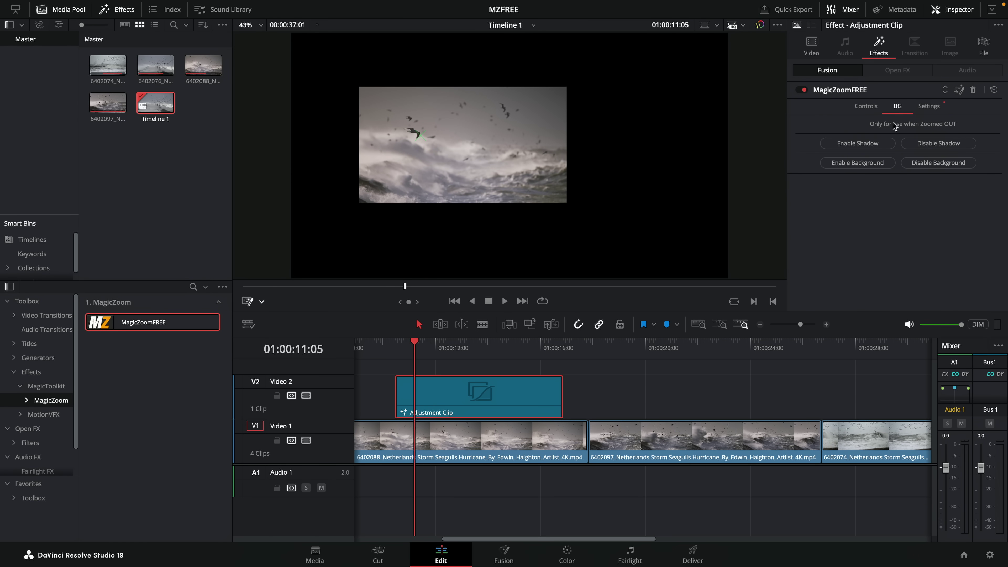
{"action": "left_click", "coordinate": [857, 163]}
{"action": "left_click_drag", "start_coordinate": [873, 202], "coordinate": [939, 202]}
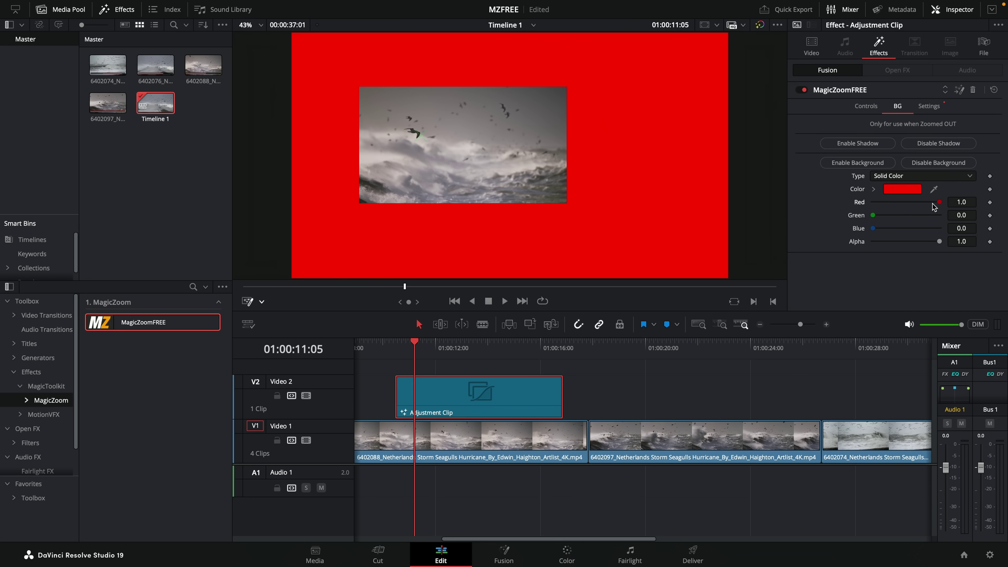
{"action": "left_click", "coordinate": [841, 144]}
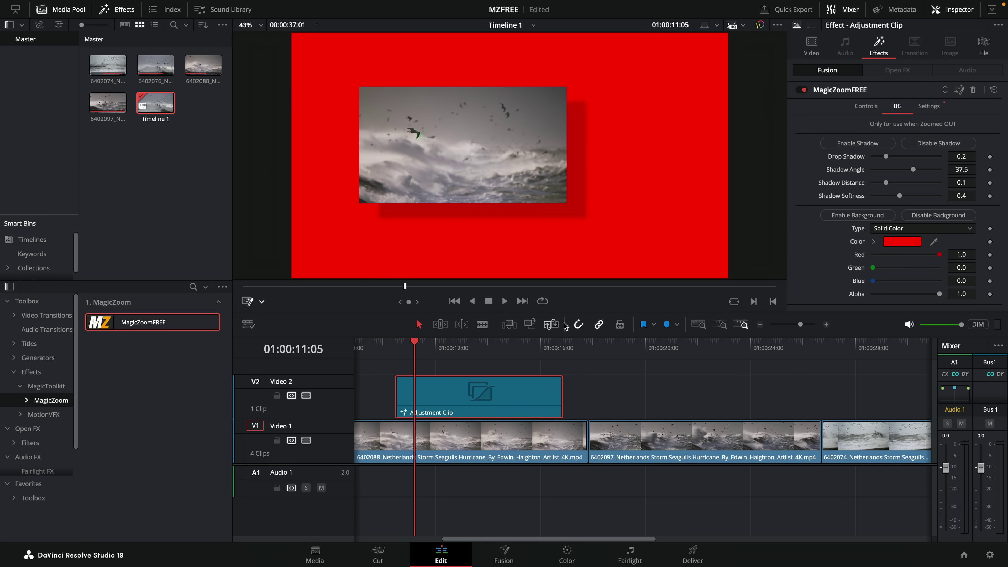
Play the zoom-out with red background and shadow repeatedly from the start of the adjustment clip
{"action": "left_click", "coordinate": [399, 348]}
{"action": "key", "text": "space"}
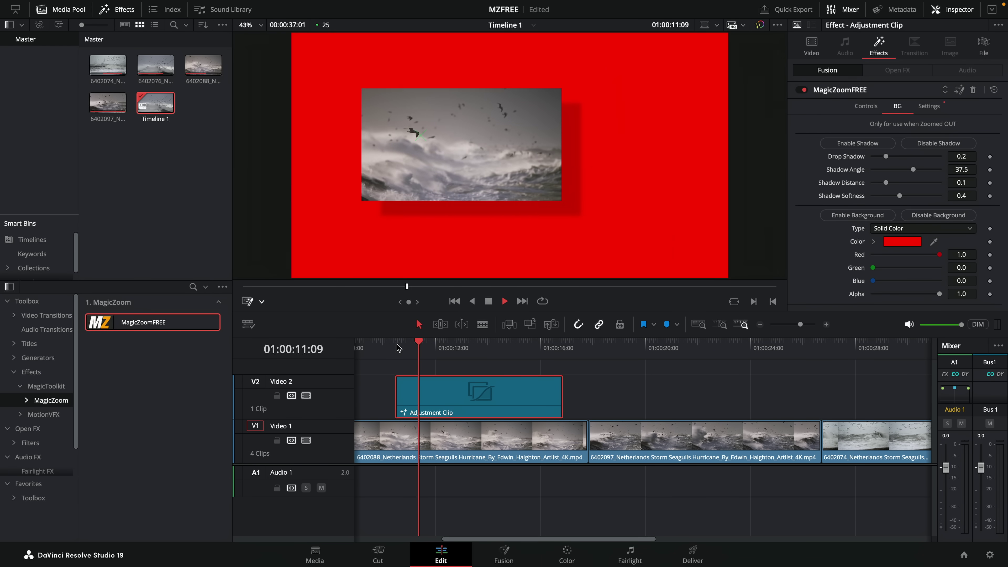
{"action": "left_click", "coordinate": [398, 348]}
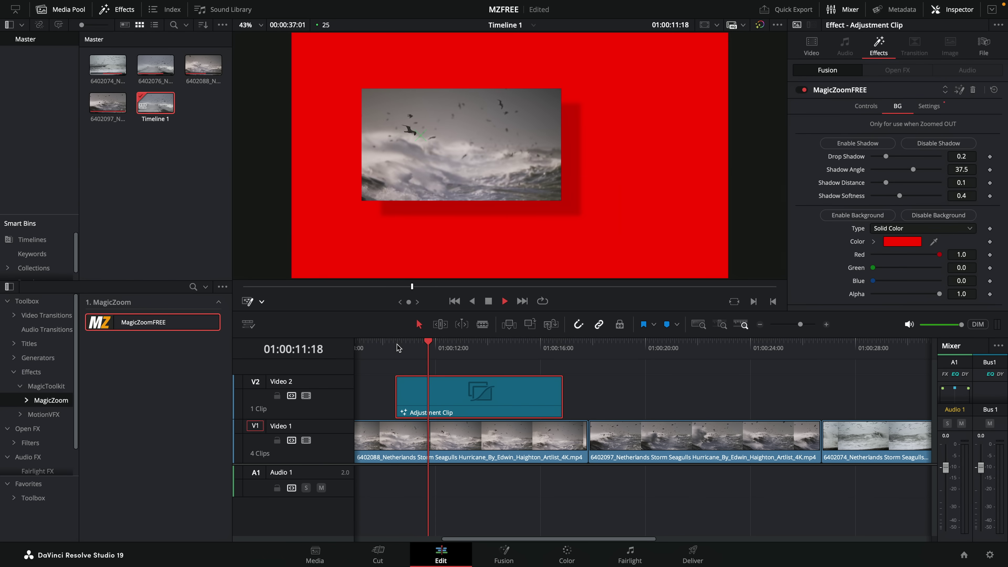
{"action": "left_click", "coordinate": [398, 348]}
{"action": "key", "text": "space"}
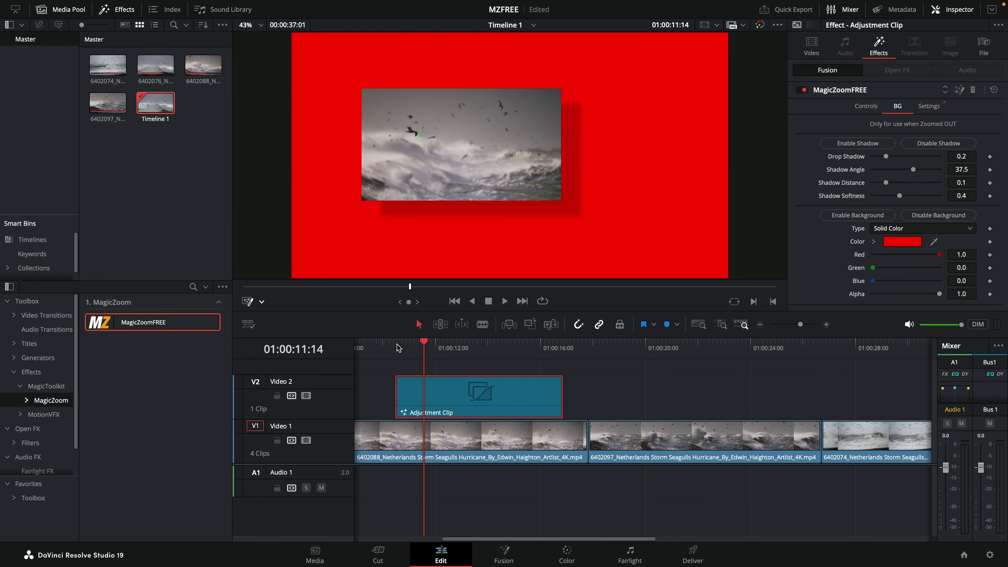